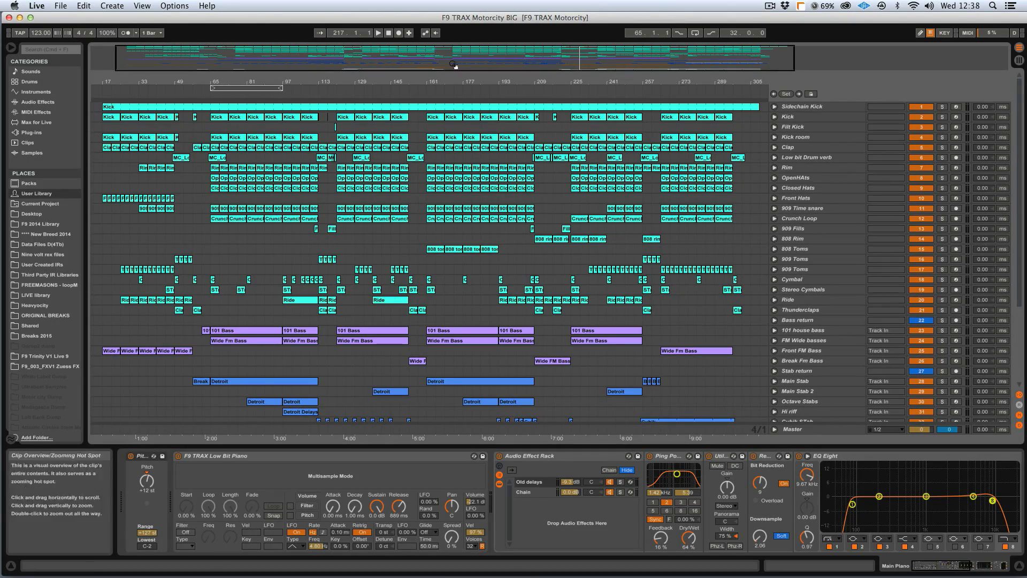
- Look over the whole arrangement and unfold the 101 house bass track to view its clip contents
left_click_drag(452, 63, 454, 139)
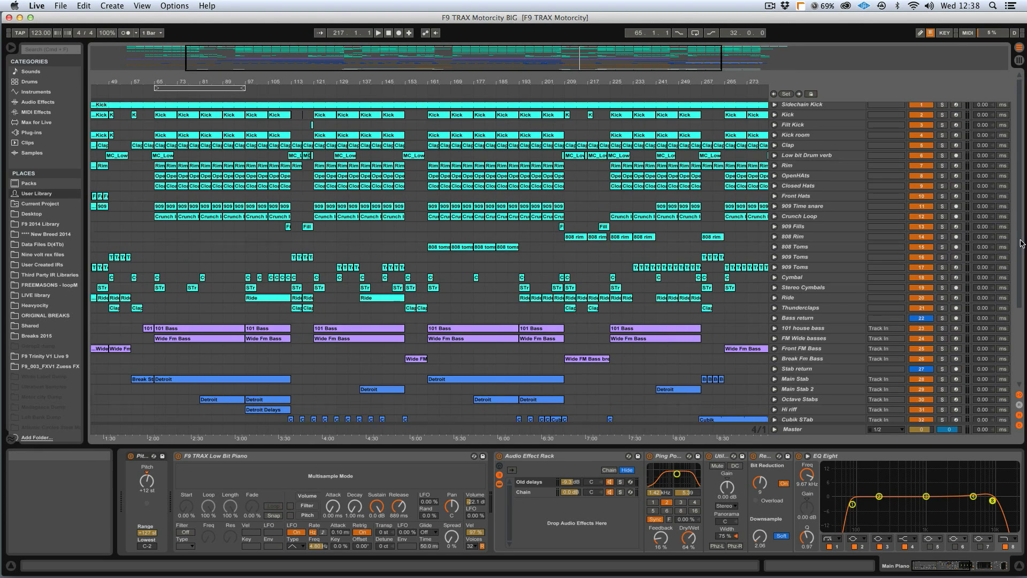
scroll(976, 229, "down", 5)
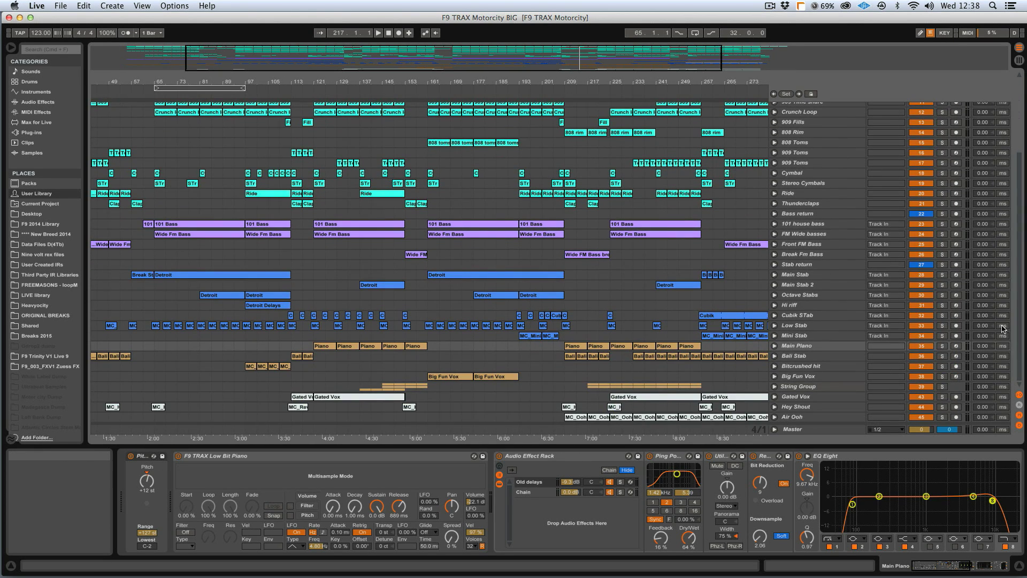
scroll(1003, 328, "up", 5)
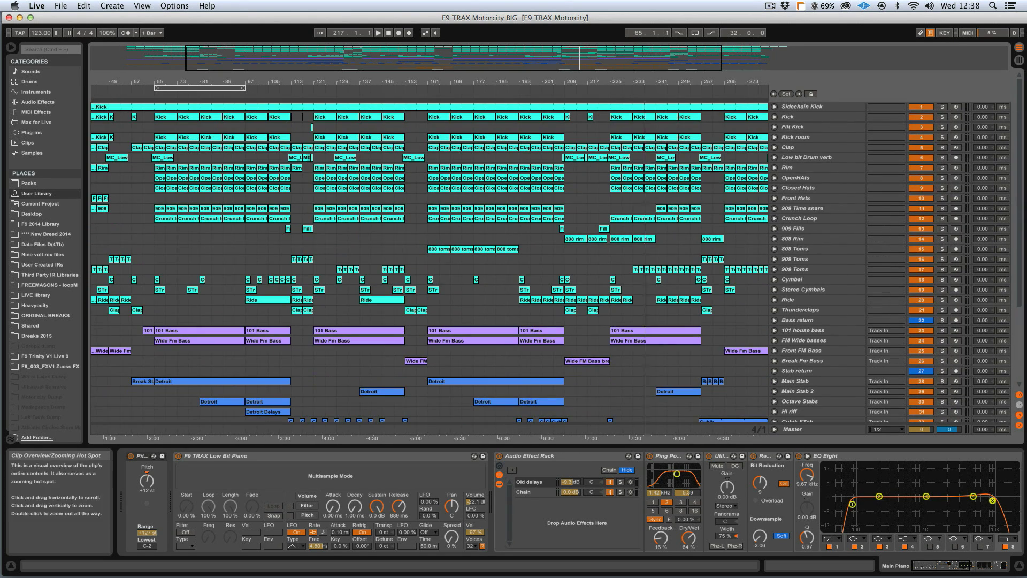
double_click(835, 53)
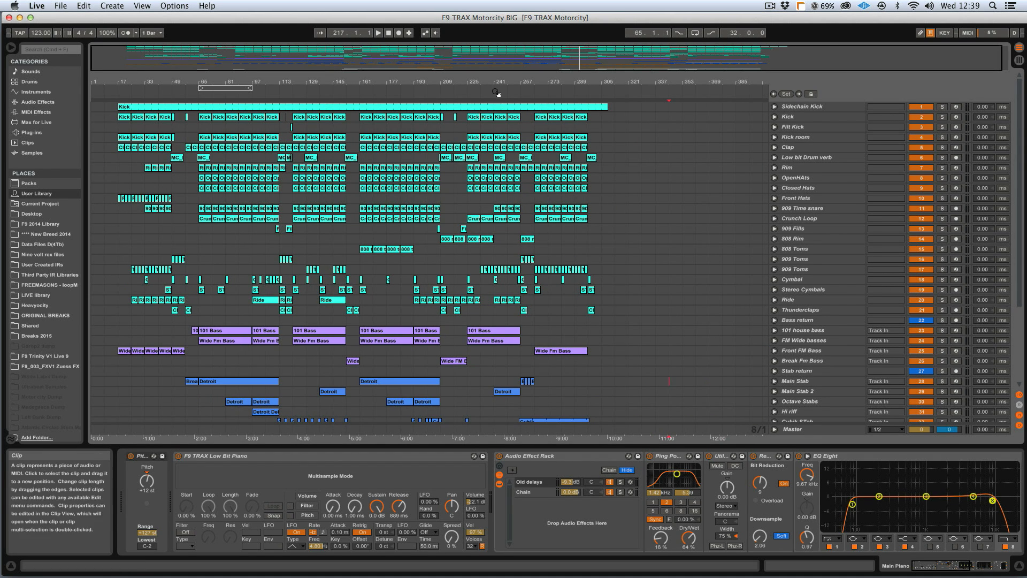
left_click_drag(467, 52, 466, 65)
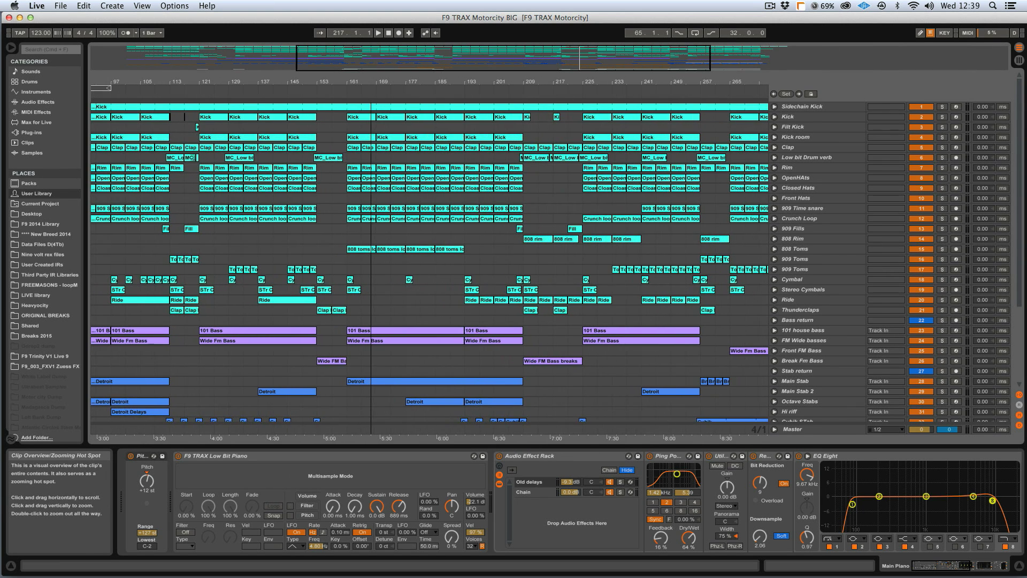
left_click(773, 330)
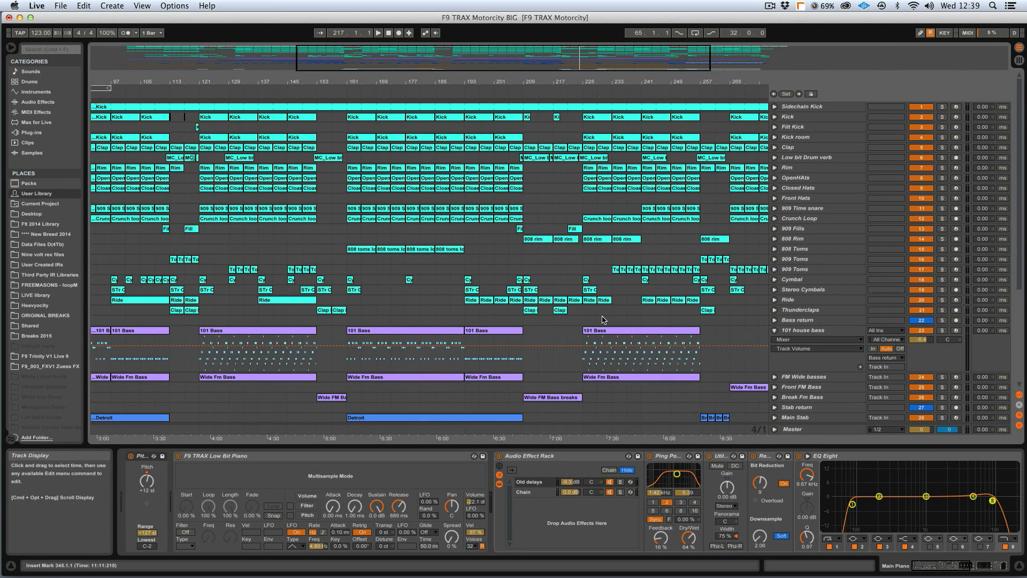
scroll(448, 318, "down", 5)
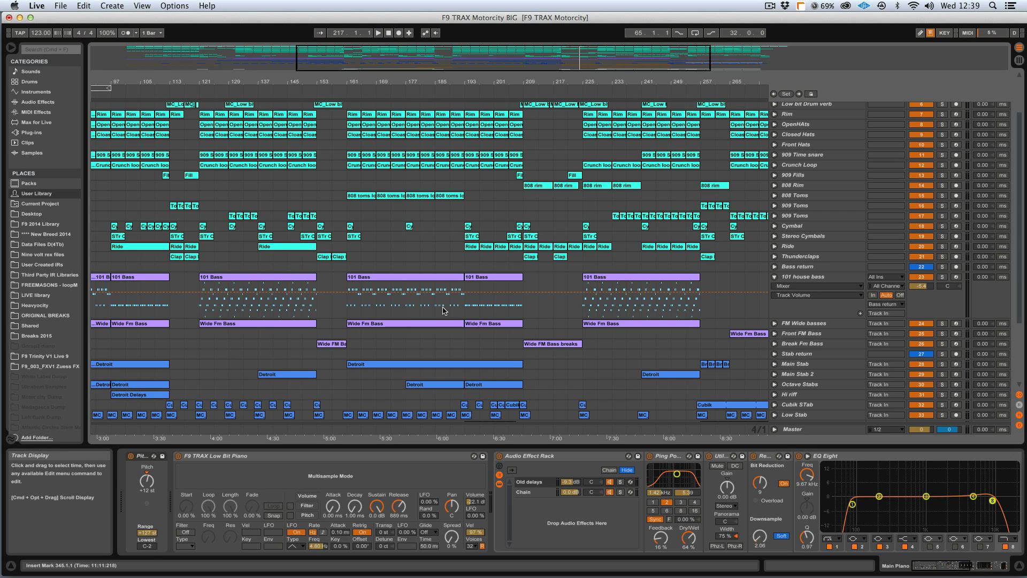
- Select the Main Stab track and examine its full chain of instrument and audio effects
left_click(798, 365)
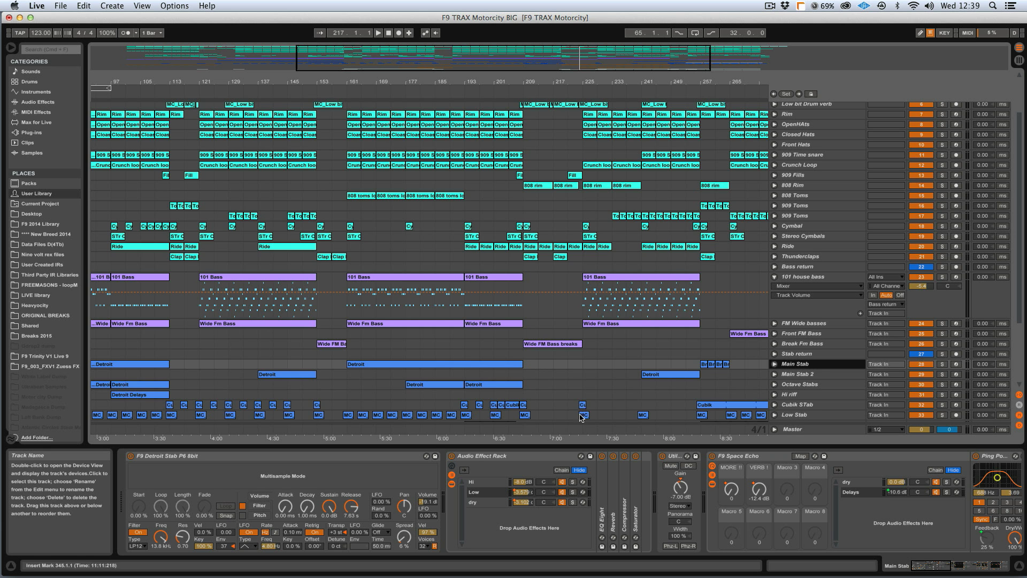
scroll(760, 423, "right", 10)
scroll(755, 470, "right", 5)
scroll(755, 470, "right", 10)
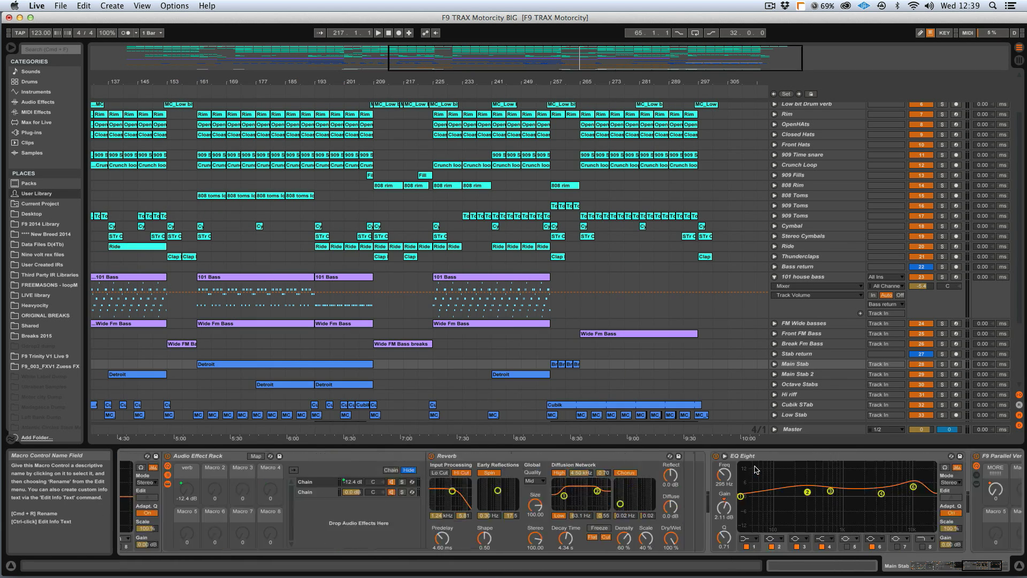
scroll(755, 470, "left", 15)
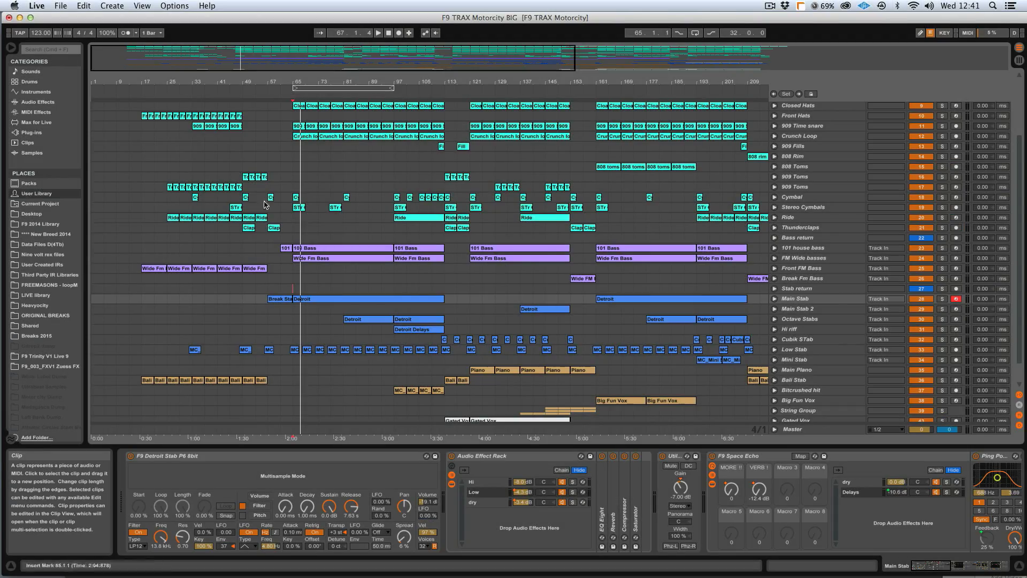
- Unfold the Main Stab track around bar 65 to view its F9 Space Echo MORE !! automation
key("plus")
key("plus")
key("plus")
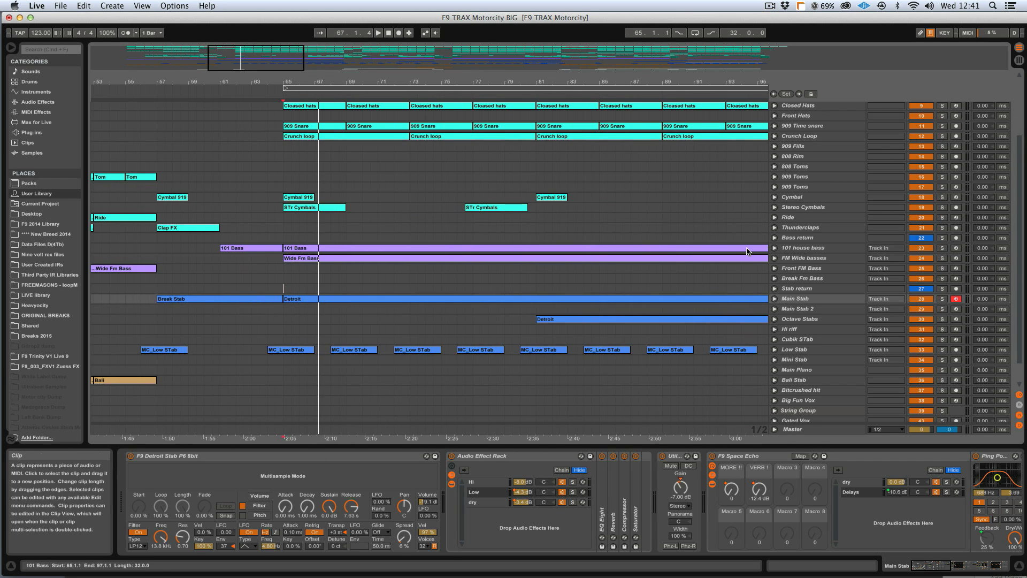
left_click(774, 299)
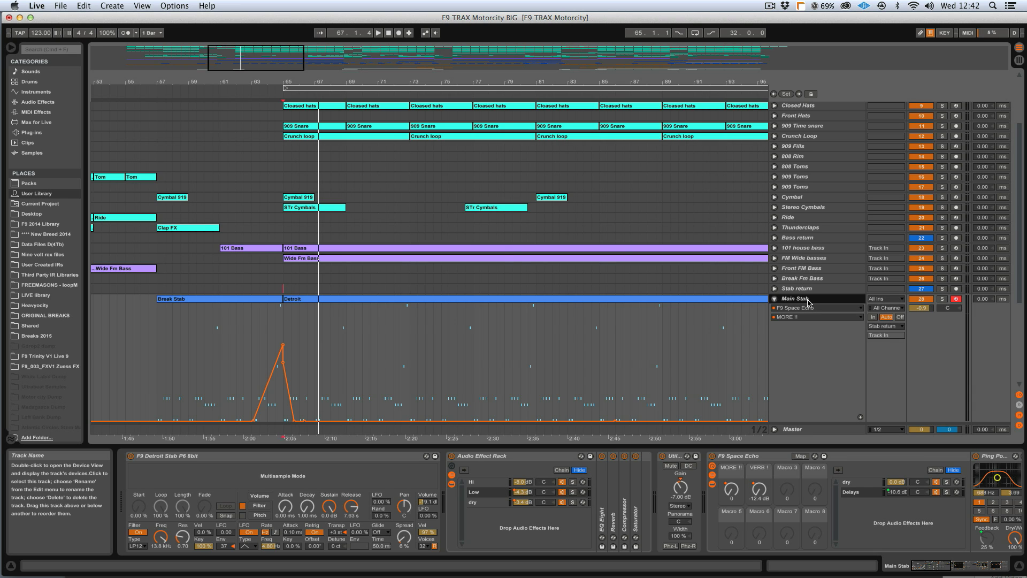
scroll(537, 313, "down", 1)
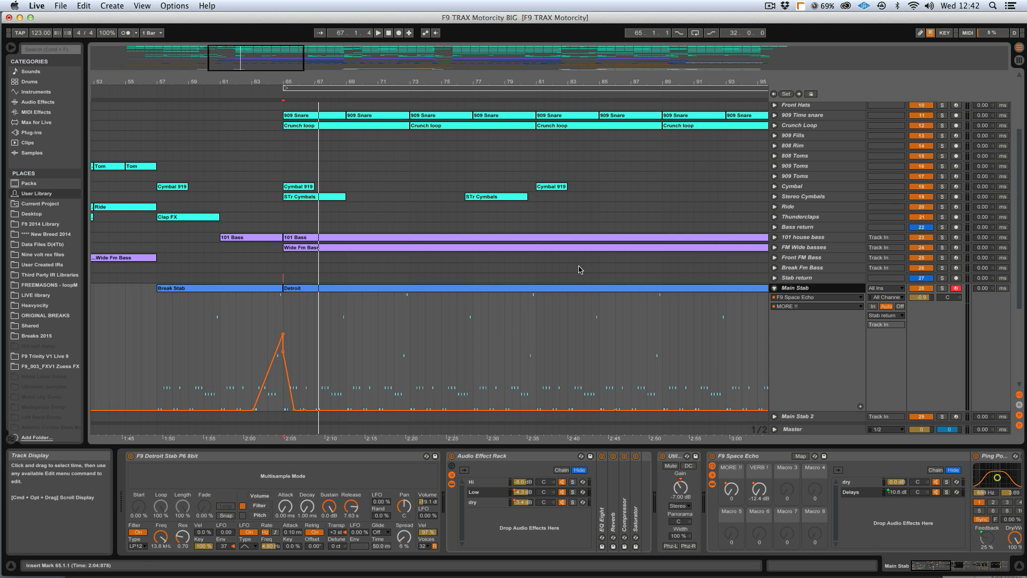
- Examine the Main Stab effects chain around the F9 Space Echo and the track's automation across the arrangement
scroll(394, 455, "right", 10)
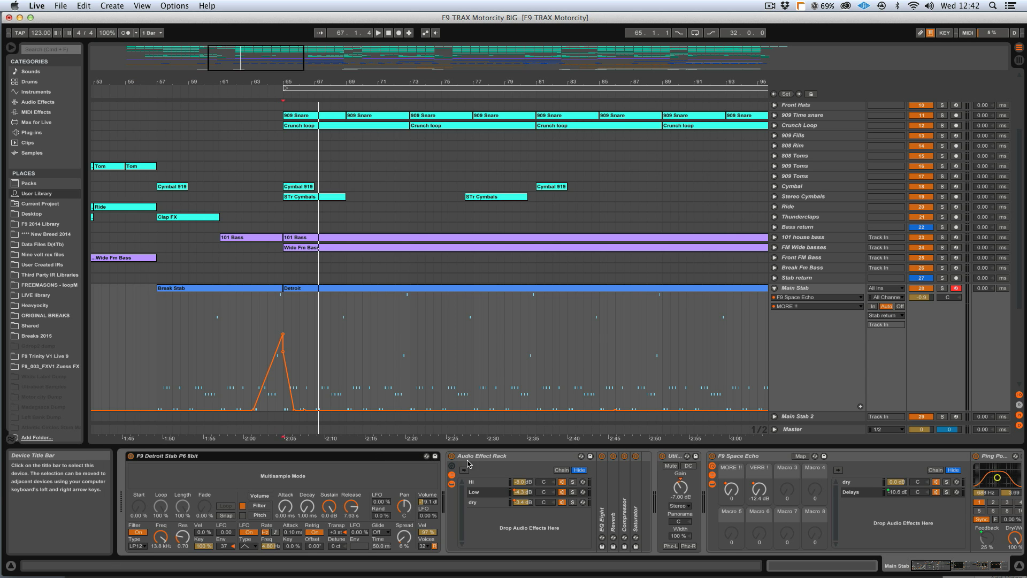
scroll(503, 464, "left", 5)
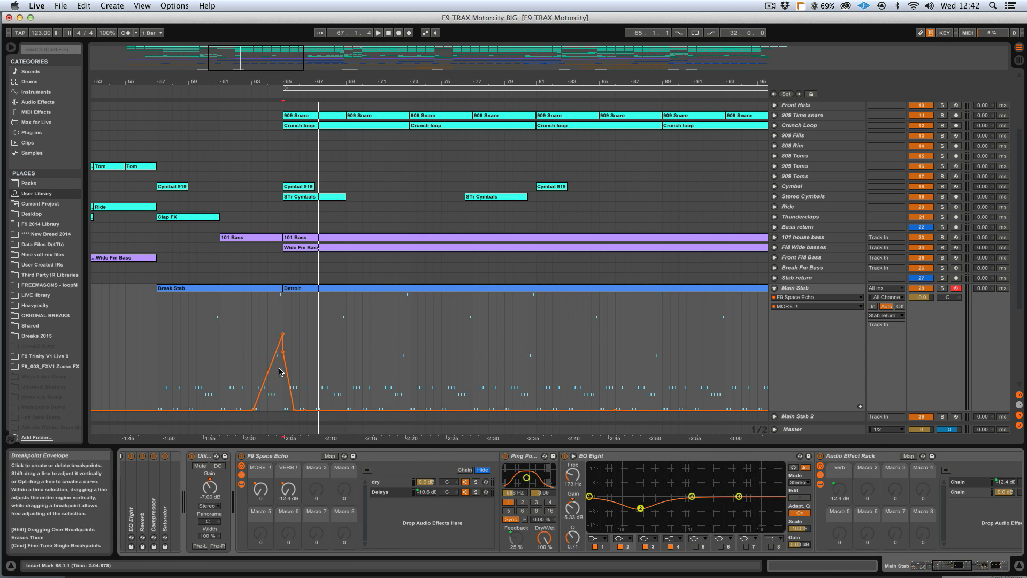
scroll(680, 419, "right", 6)
scroll(669, 415, "left", 15)
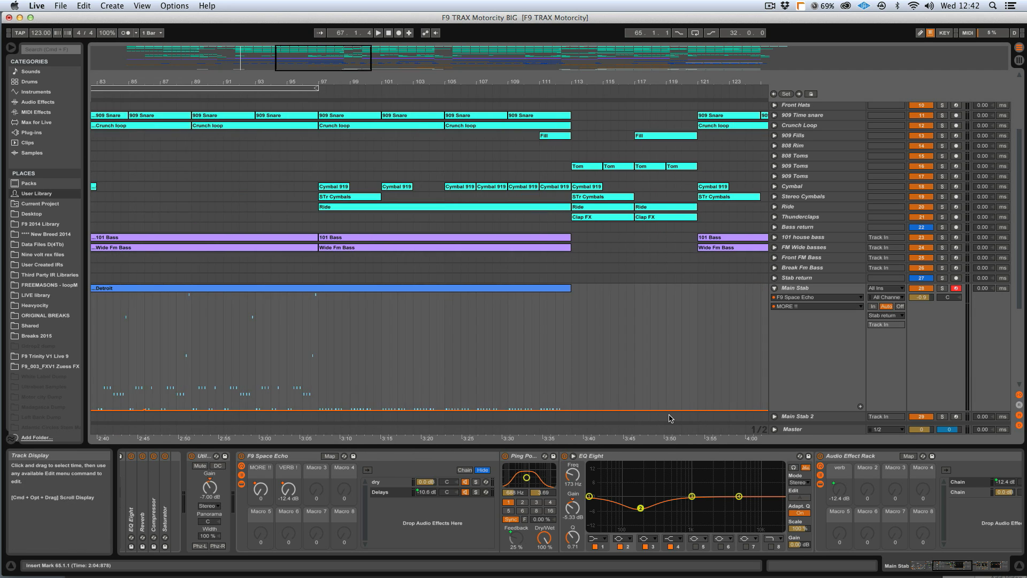
- Try the F9 Space Echo with MORE !! at 54 and VERB ! at 2.671 dB, and return them to 0 and -12.4 dB
left_click(529, 334)
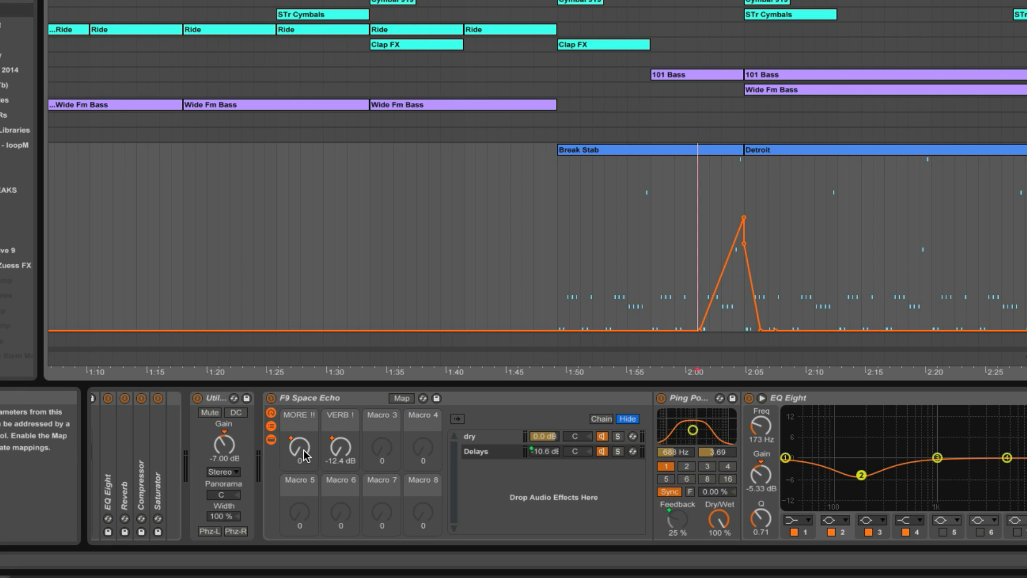
left_click_drag(301, 455, 301, 385)
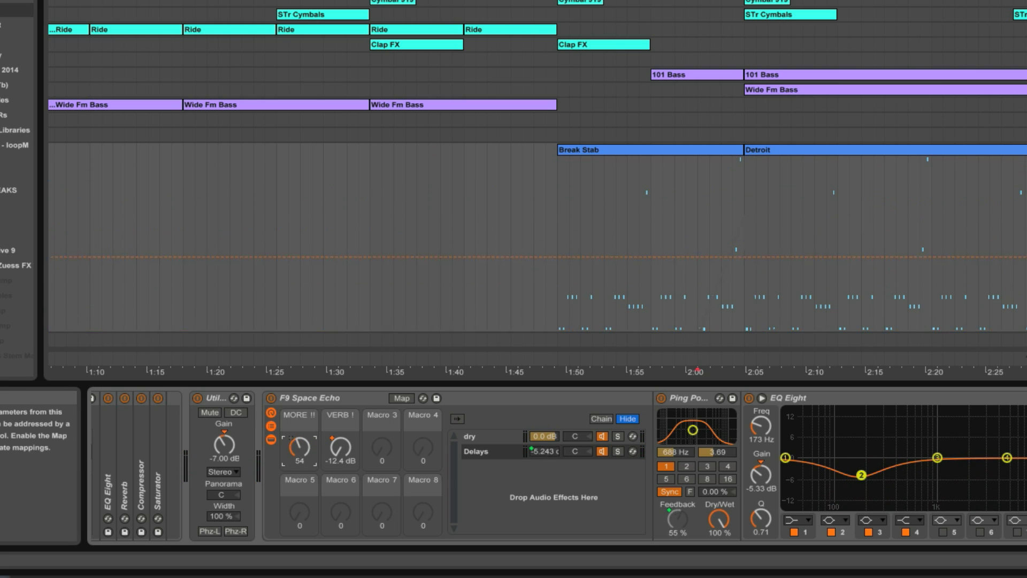
left_click_drag(342, 453, 343, 415)
left_click_drag(294, 451, 294, 482)
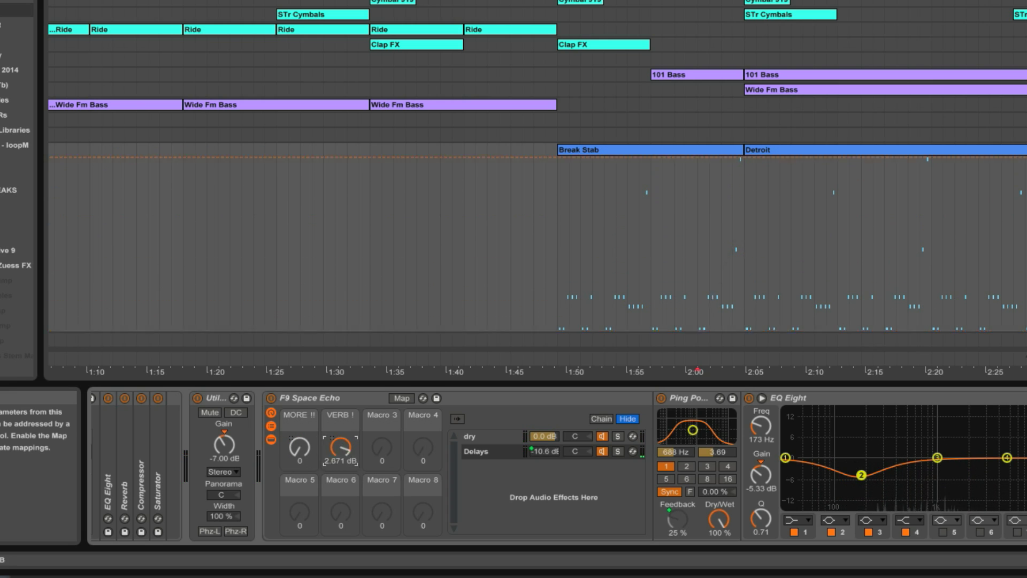
left_click_drag(341, 447, 340, 486)
- Fold the Main Stab track, play the song from bar 63 and view the wider arrangement during playback
left_click_drag(803, 1, 749, 0)
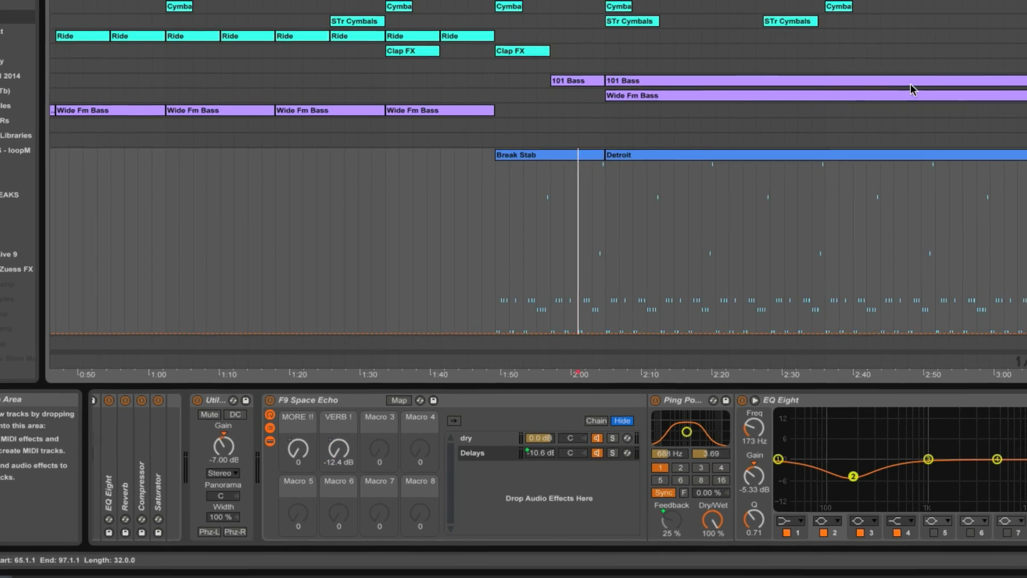
left_click(1002, 176)
left_click(527, 195)
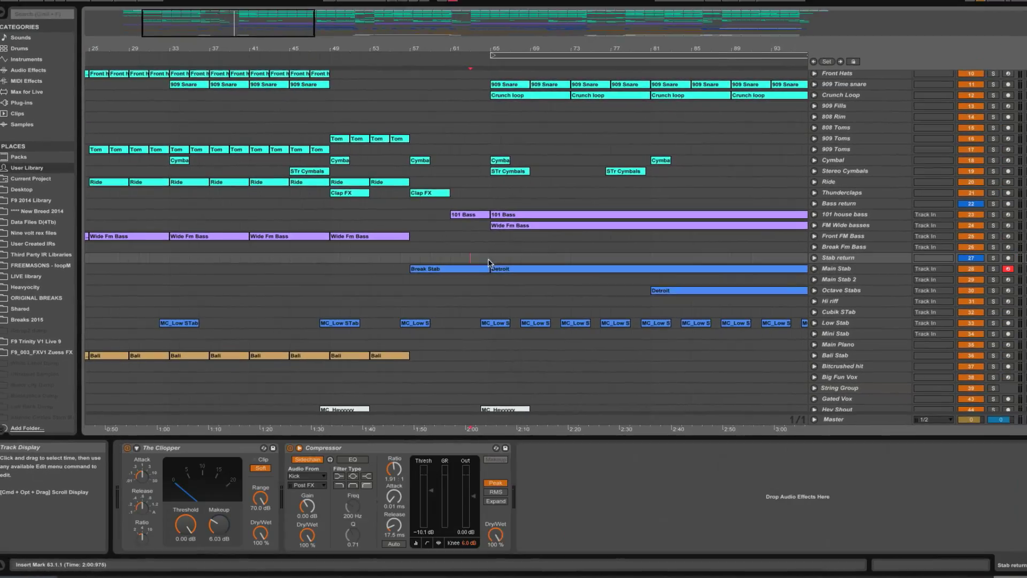
key("space")
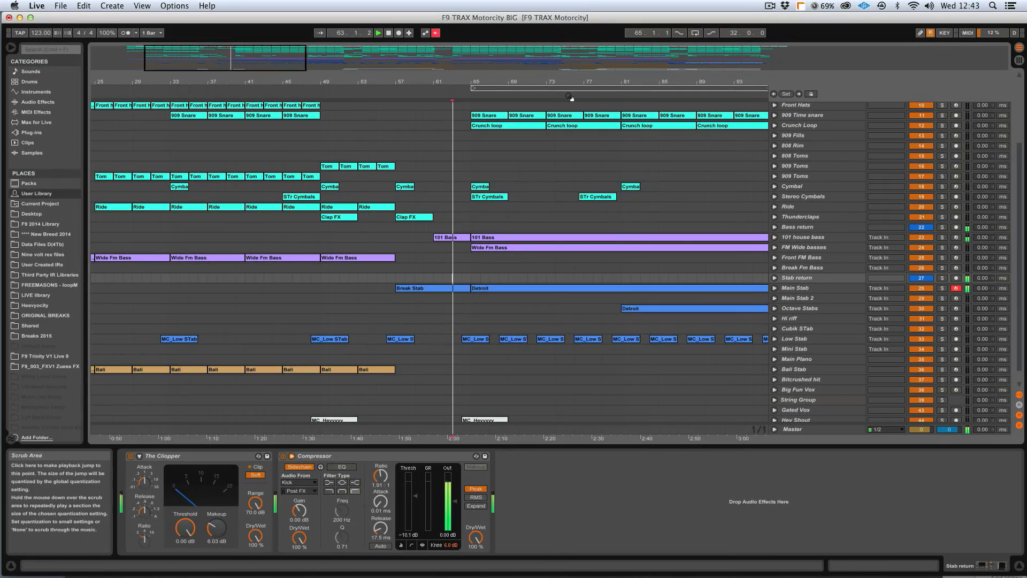
left_click_drag(535, 61, 455, 60)
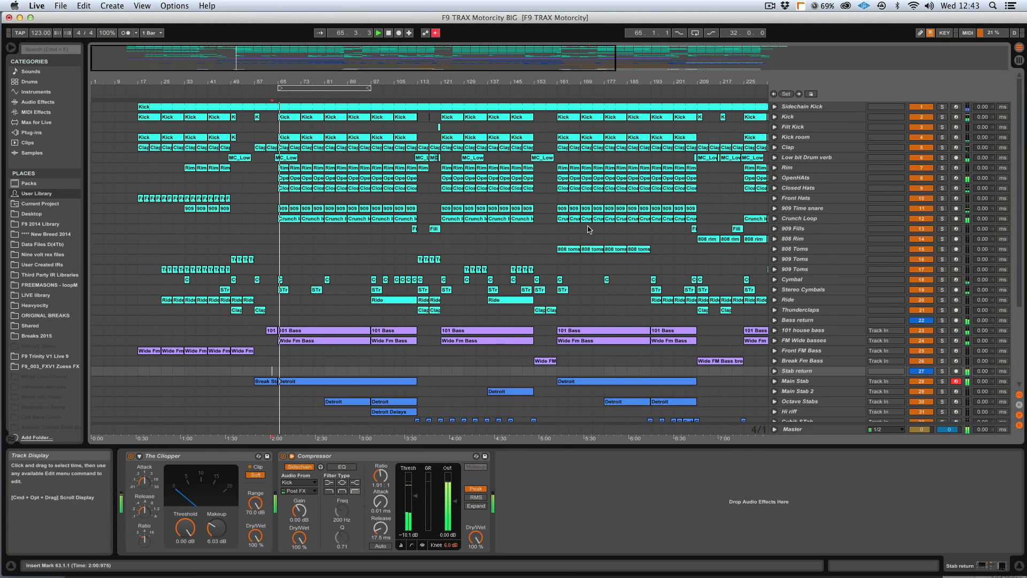
scroll(616, 241, "down", 4)
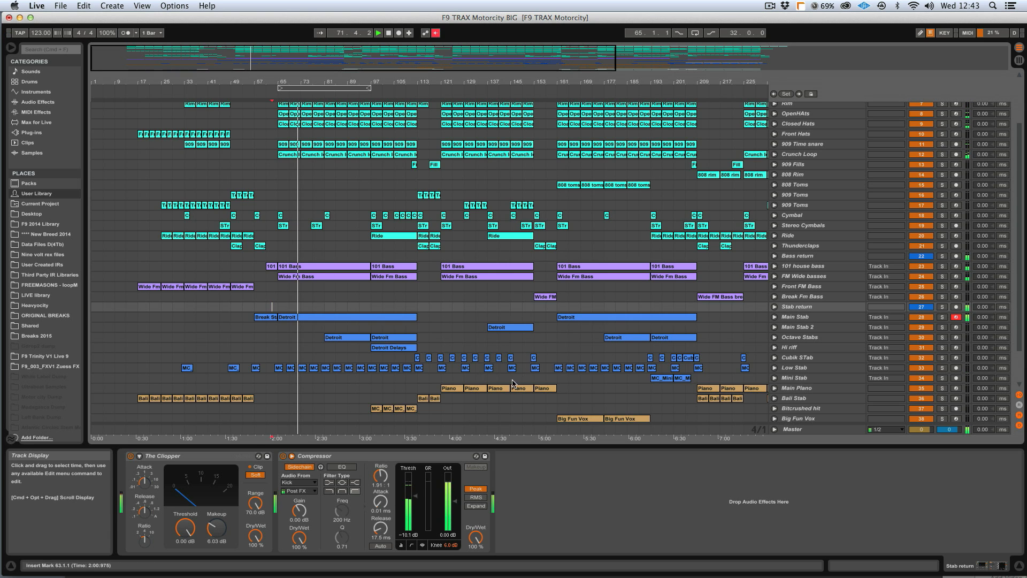
- Unfold the Octave Stabs and Main Stab tracks to check their output routing to the Stab return
left_click(784, 337)
left_click(775, 338)
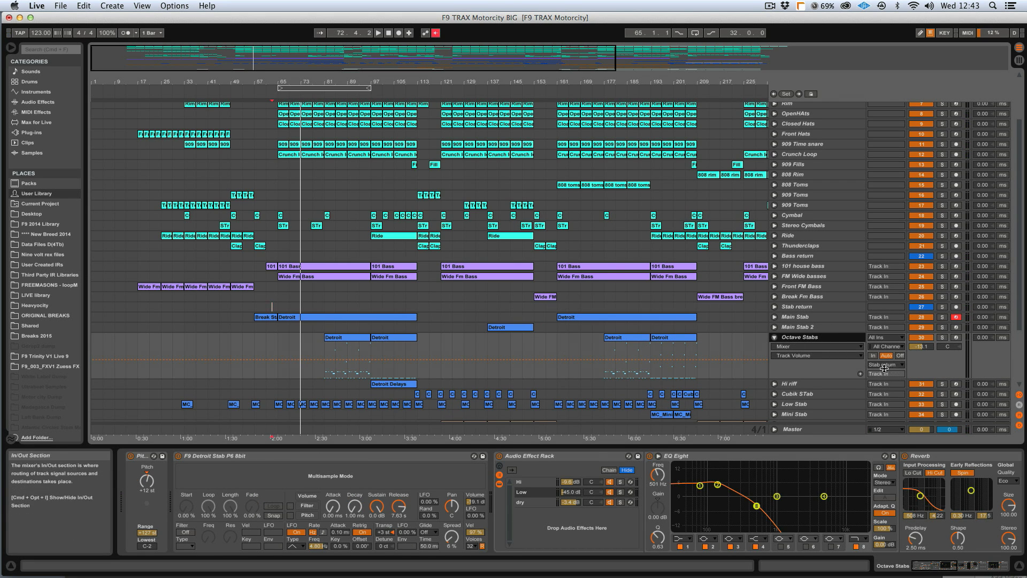
left_click(774, 317)
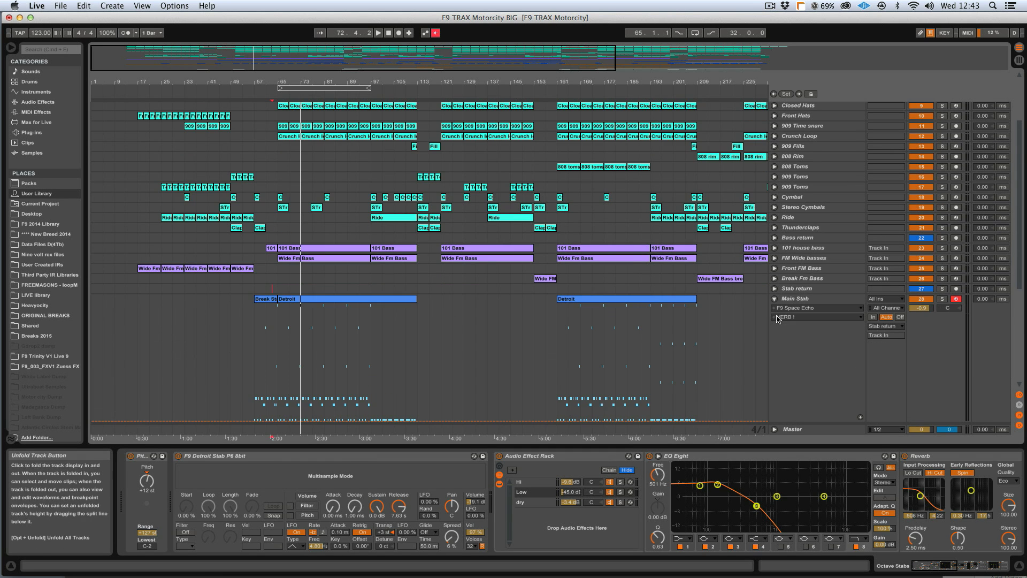
left_click(801, 298)
scroll(797, 299, "up", 5)
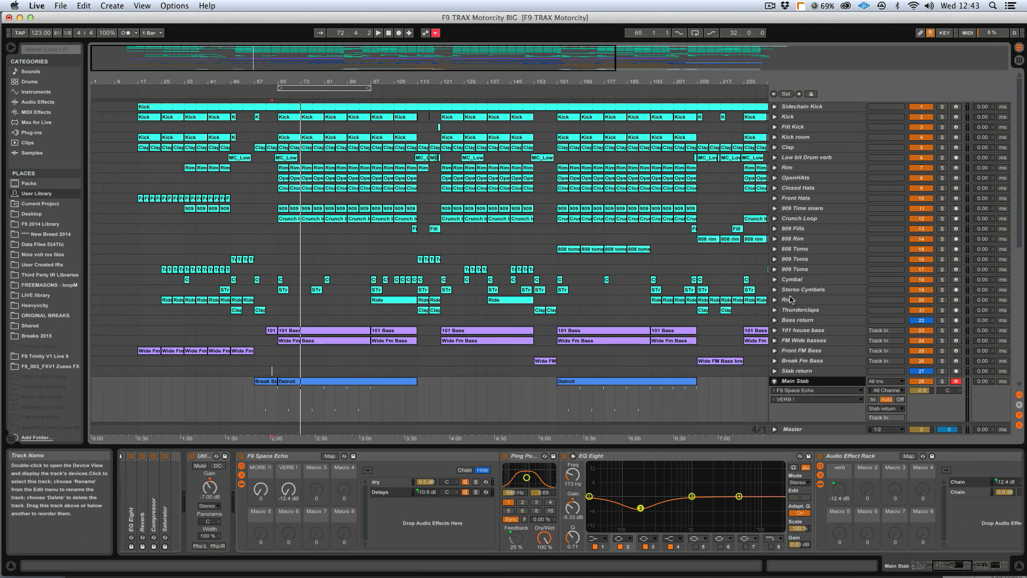
- Unfold the Stab return track and select its time range from bar 65 to bar 213
left_click(775, 371)
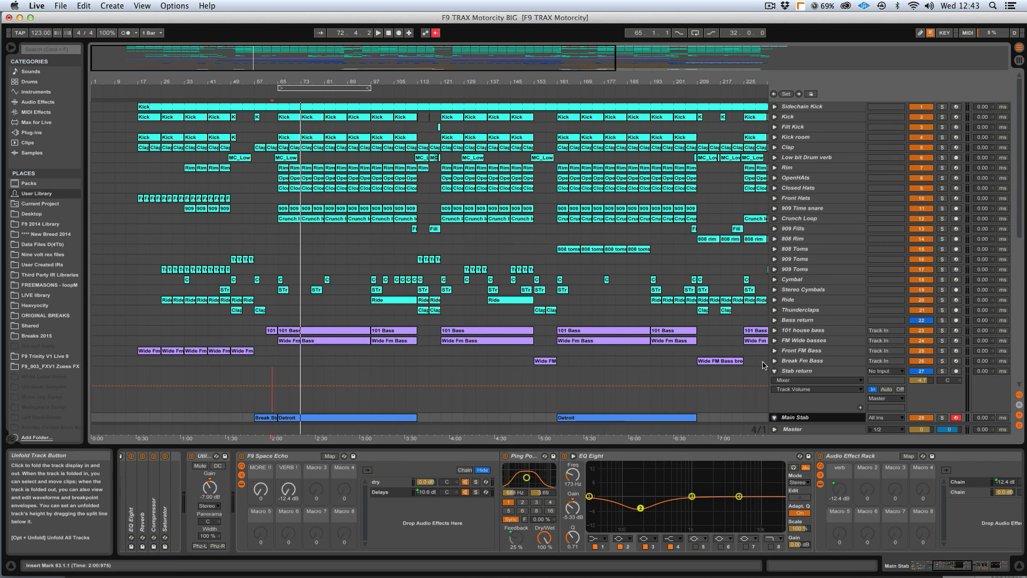
left_click(797, 371)
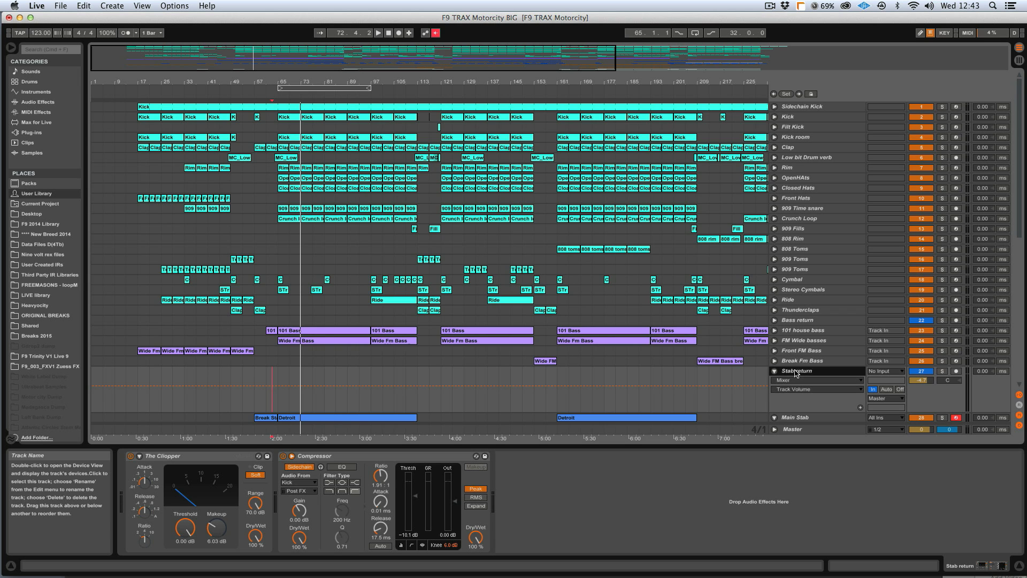
left_click_drag(282, 373, 605, 377)
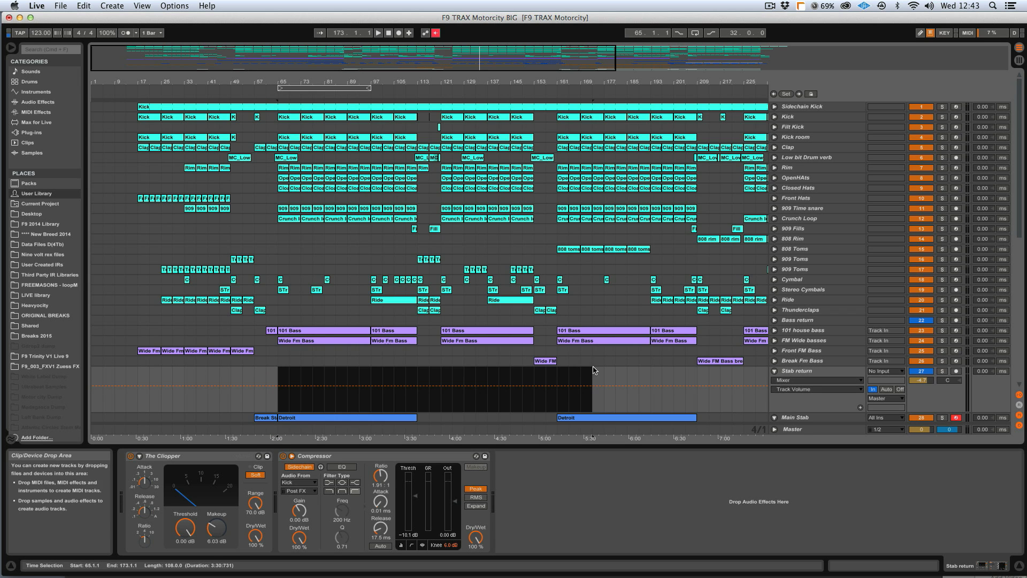
left_click_drag(709, 383, 278, 389)
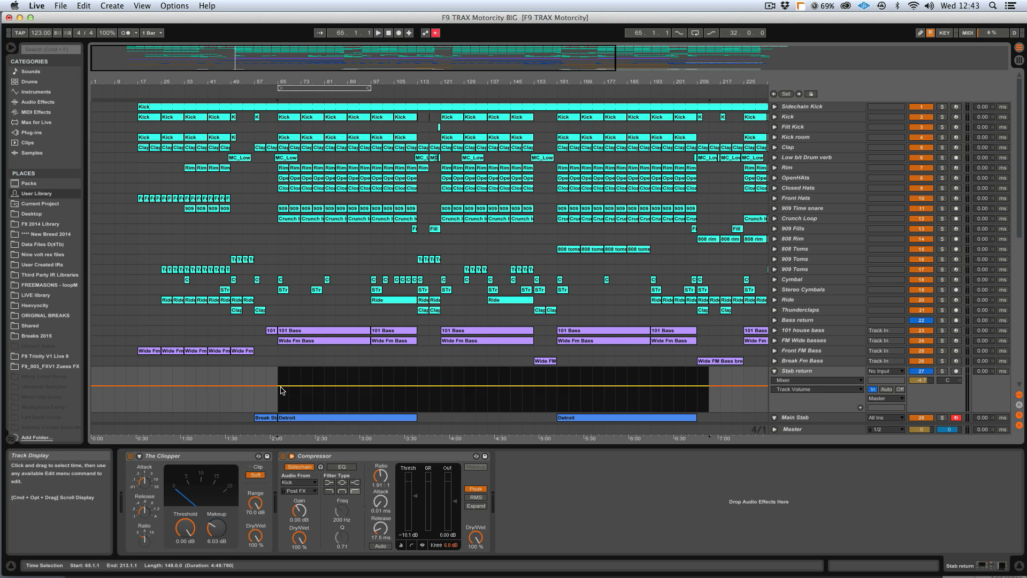
- Arm the Stab return track and start recording onto it from bar 65, with the view zoomed in on the new clip
left_click(814, 373)
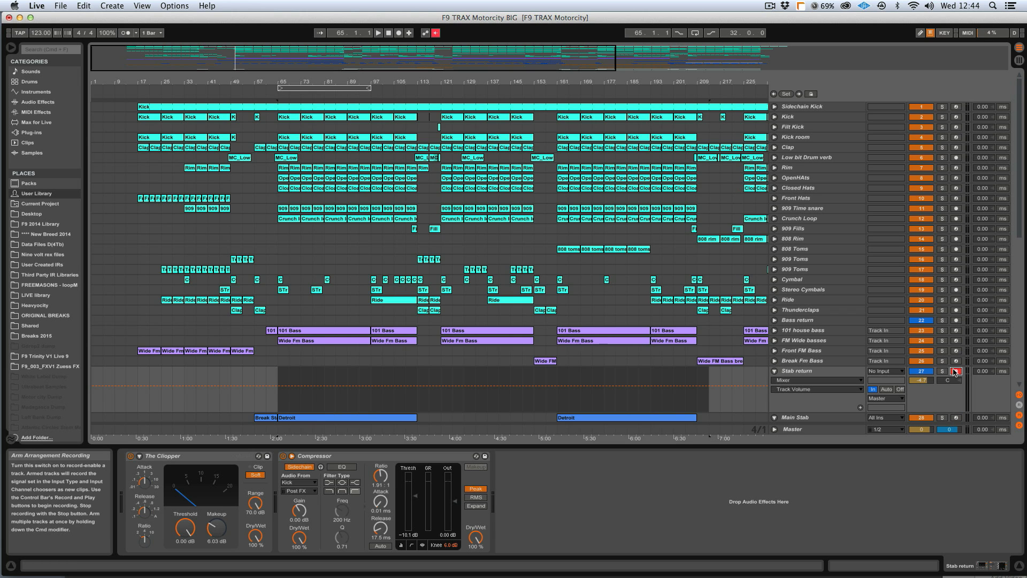
left_click(956, 371)
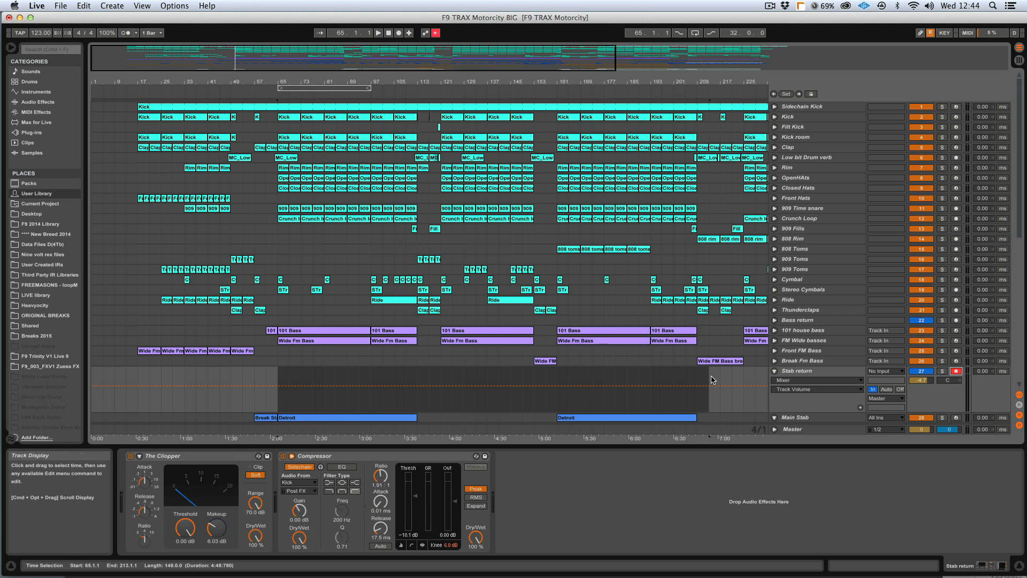
left_click(399, 33)
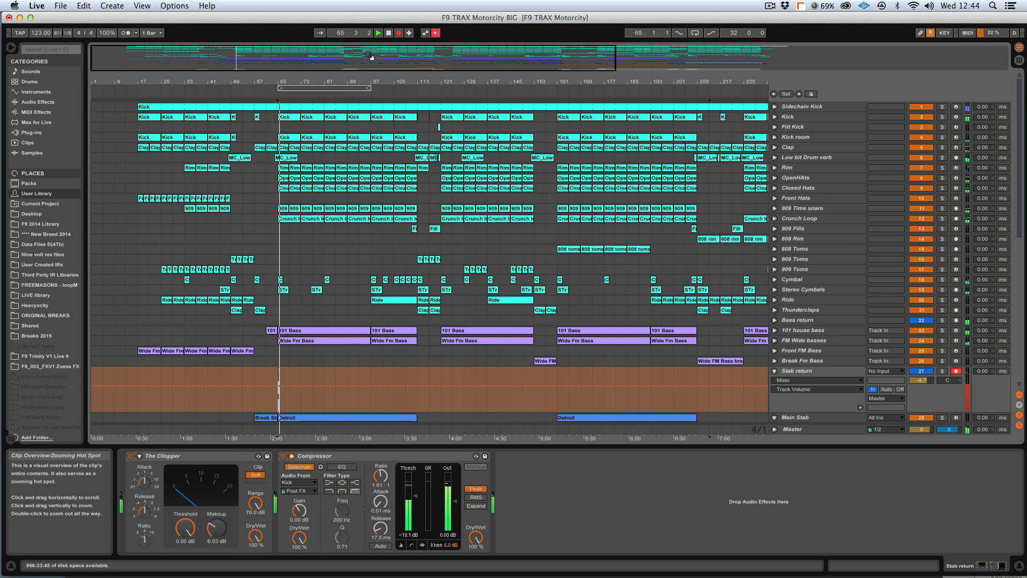
left_click_drag(242, 54, 246, 104)
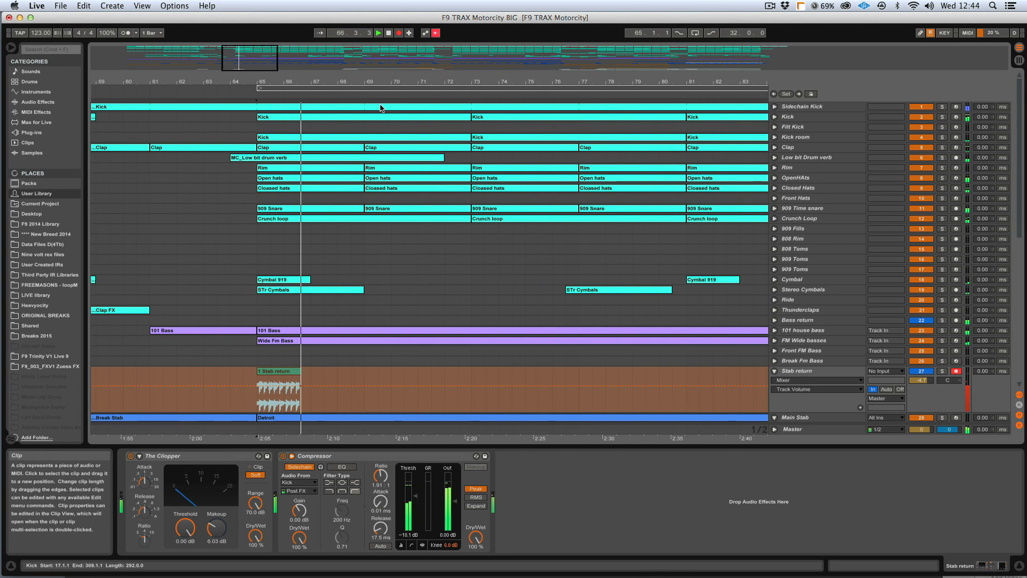
- Follow the new Stab return recording across the bass and stab tracks, and stop it just after bar 70
scroll(563, 227, "down", 10)
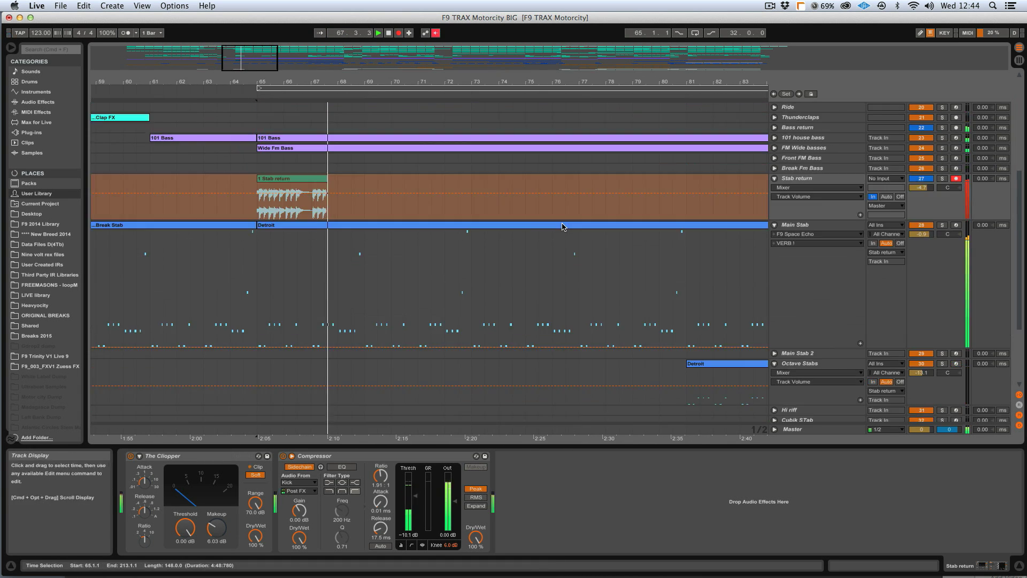
scroll(563, 227, "up", 3)
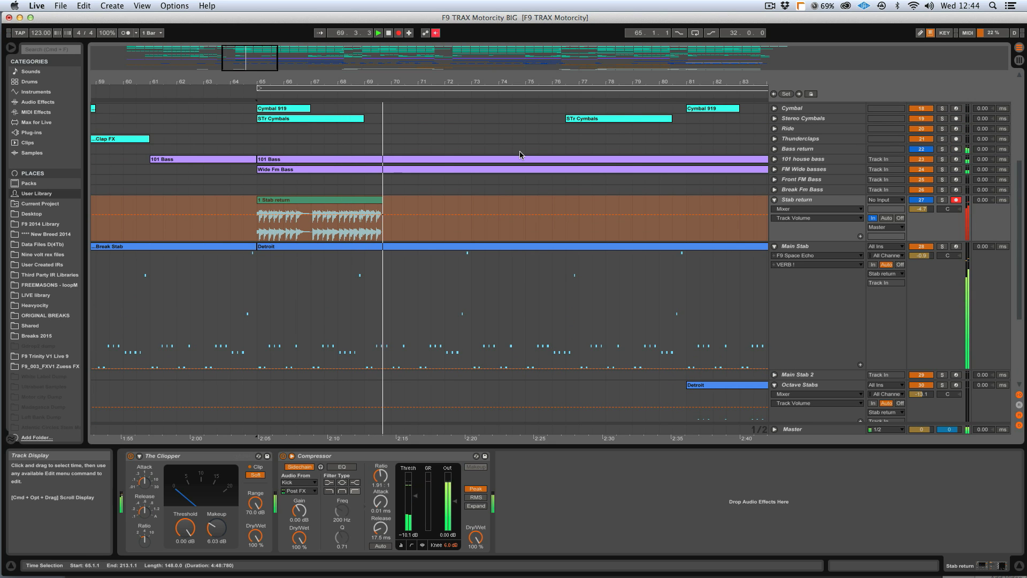
key("space")
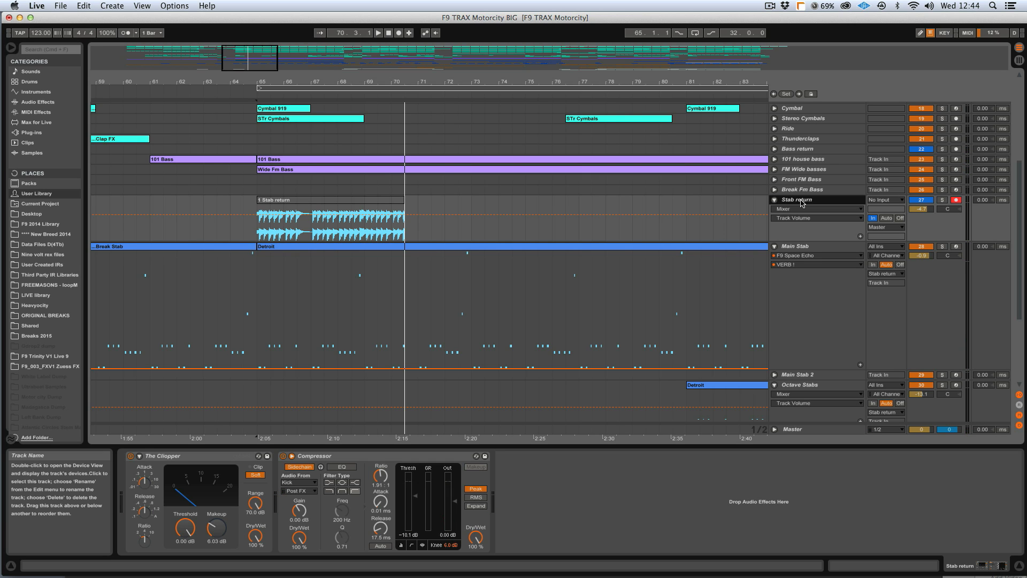
- Fold the Main Stab, Octave Stabs and Stab return tracks in the arrangement
left_click(774, 246)
left_click(774, 266)
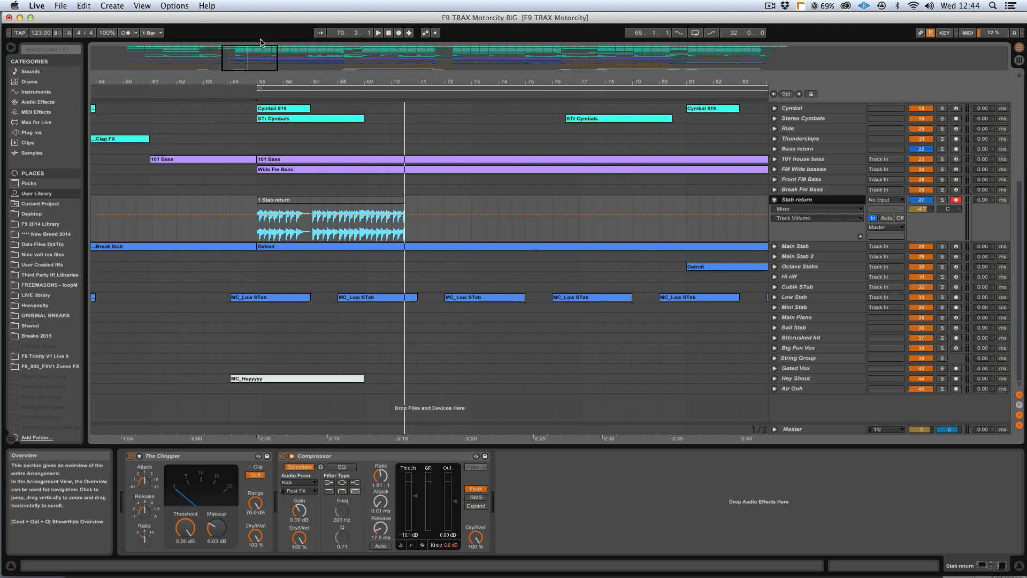
key("minus")
key("minus")
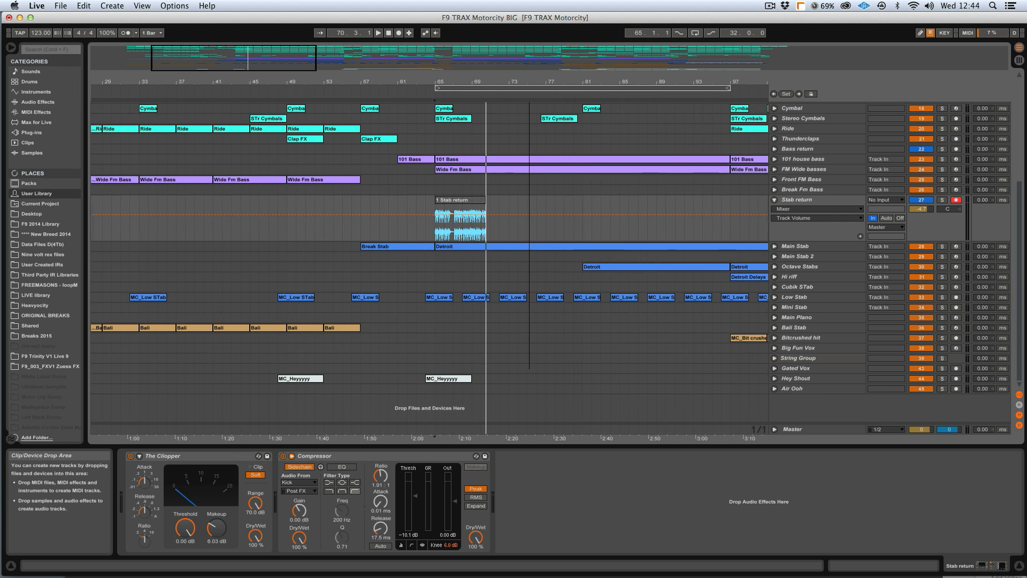
left_click(775, 201)
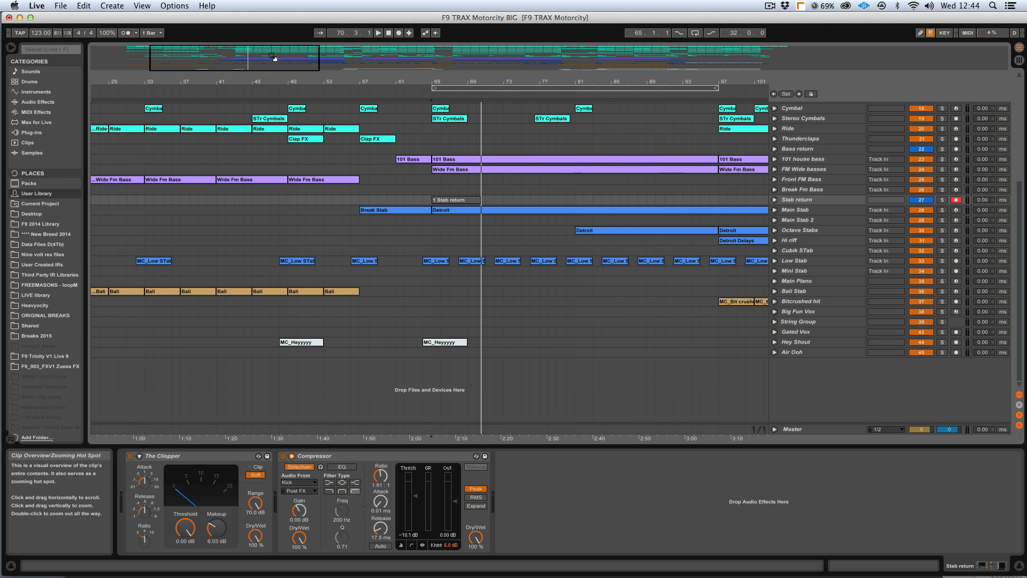
- Set the play position to bar 117 on the Main Piano track and play the song from there
key("plus")
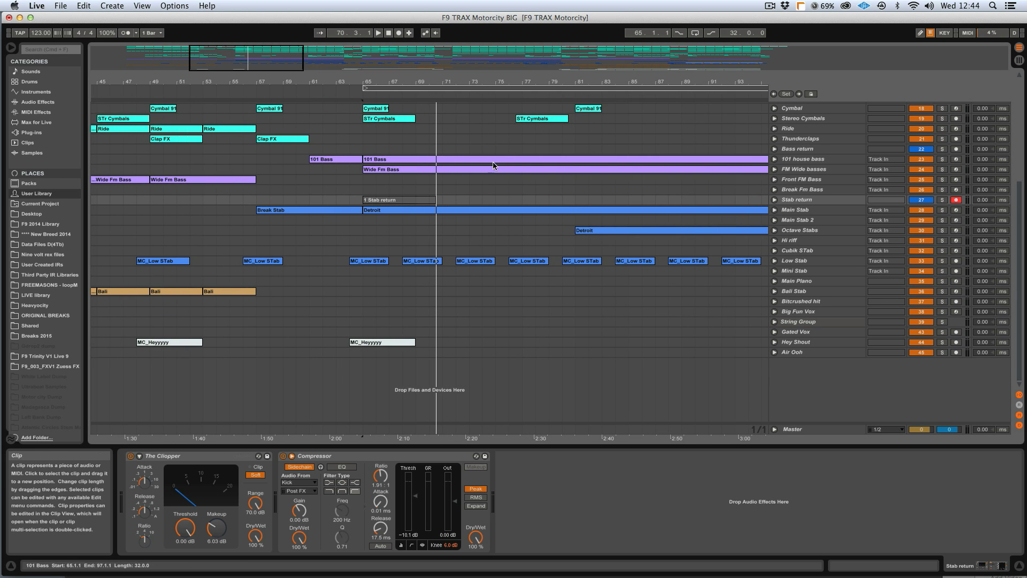
scroll(487, 195, "up", 5)
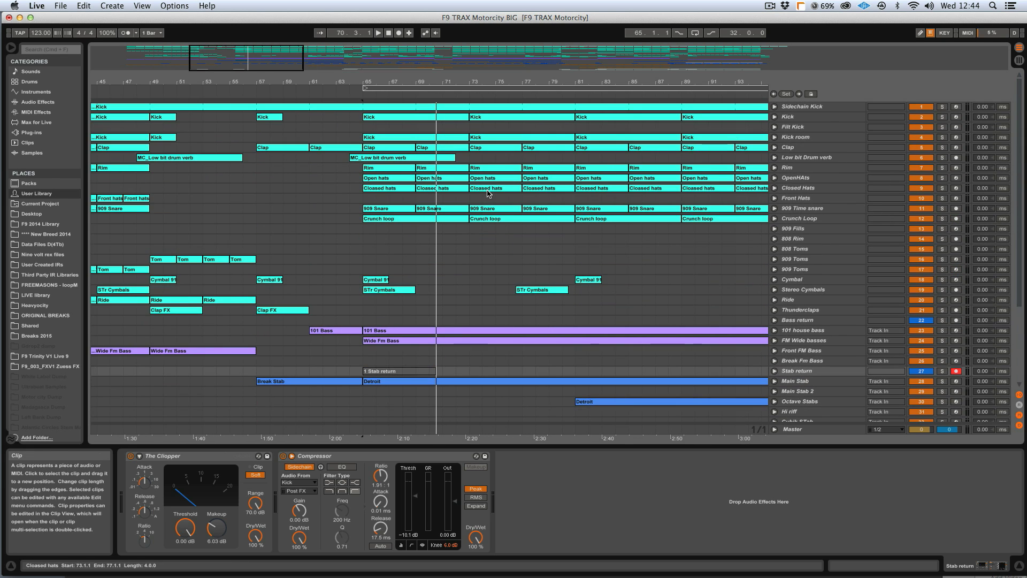
left_click_drag(250, 53, 253, 68)
scroll(460, 248, "down", 5)
scroll(460, 248, "right", 10)
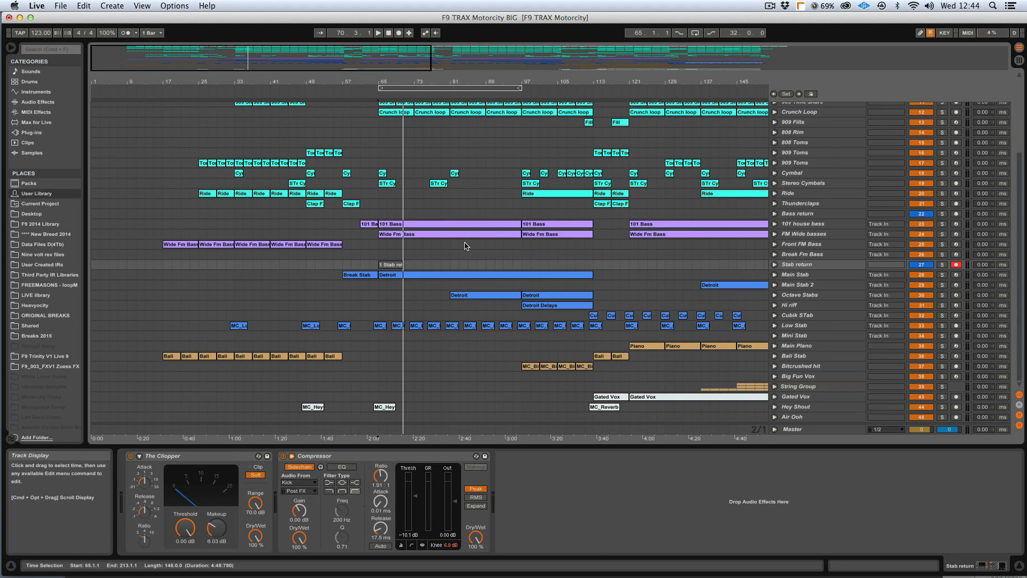
scroll(591, 302, "left", 20)
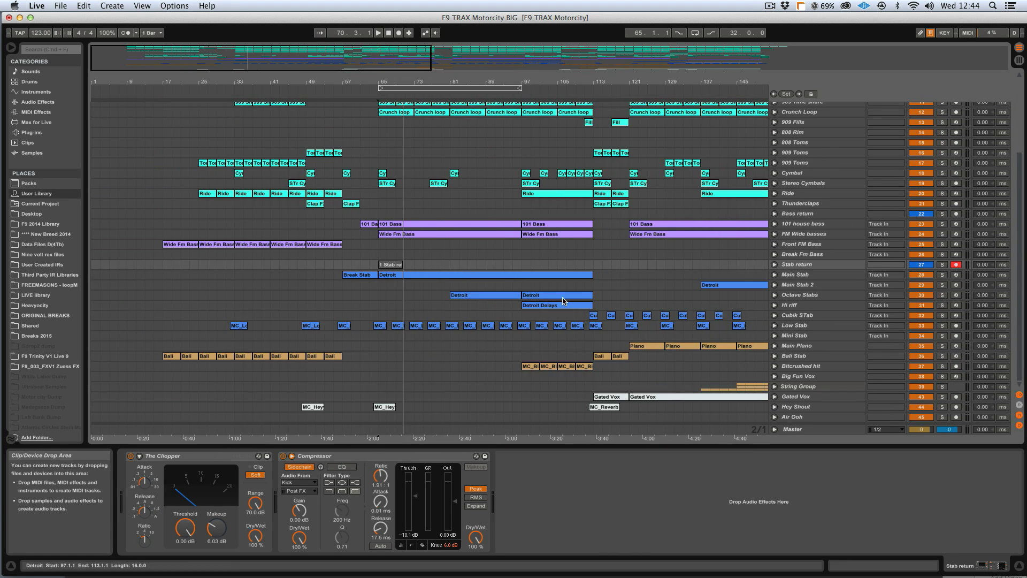
left_click(593, 348)
key("plus")
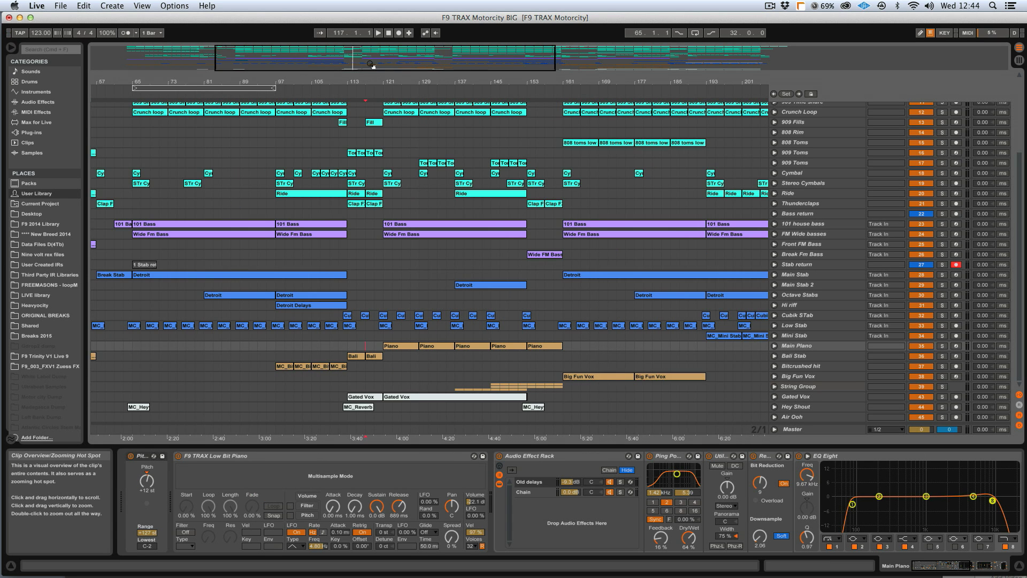
key("space")
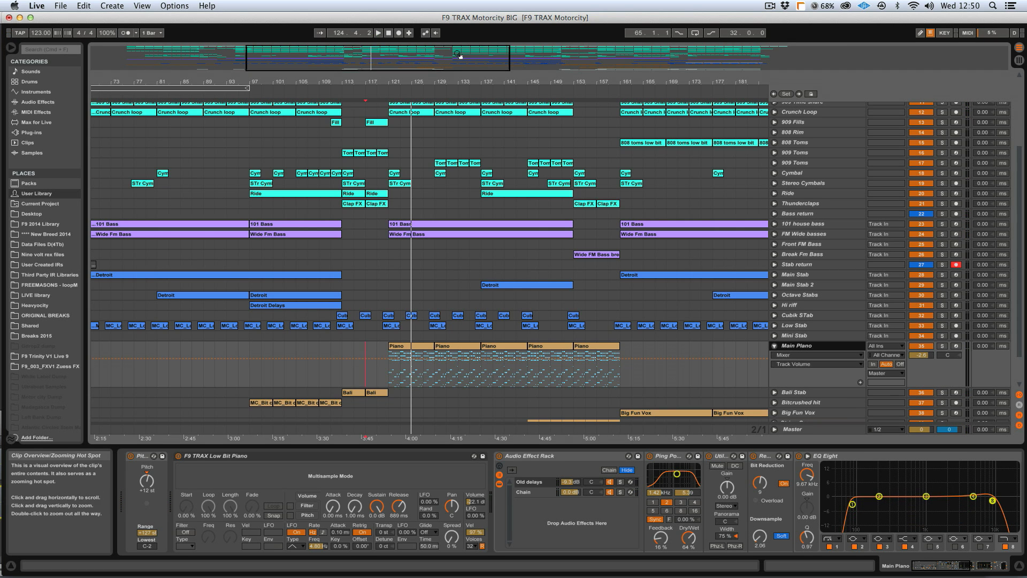
- Select the Piano clip at bar 121 and examine the Main Piano track's device chain through to its Compressor
left_click_drag(447, 67, 452, 80)
left_click(393, 345)
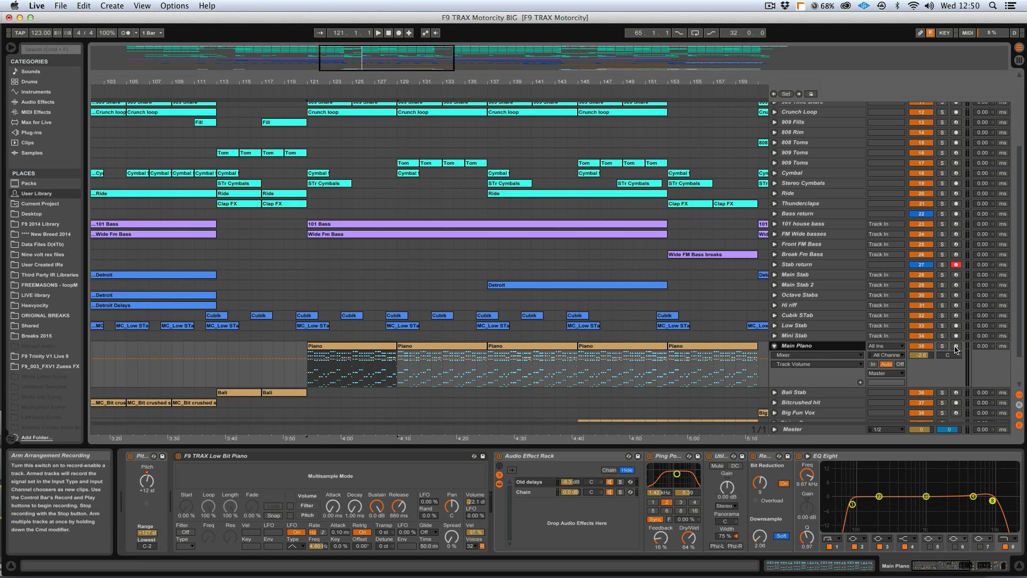
left_click(788, 493)
scroll(787, 493, "right", 10)
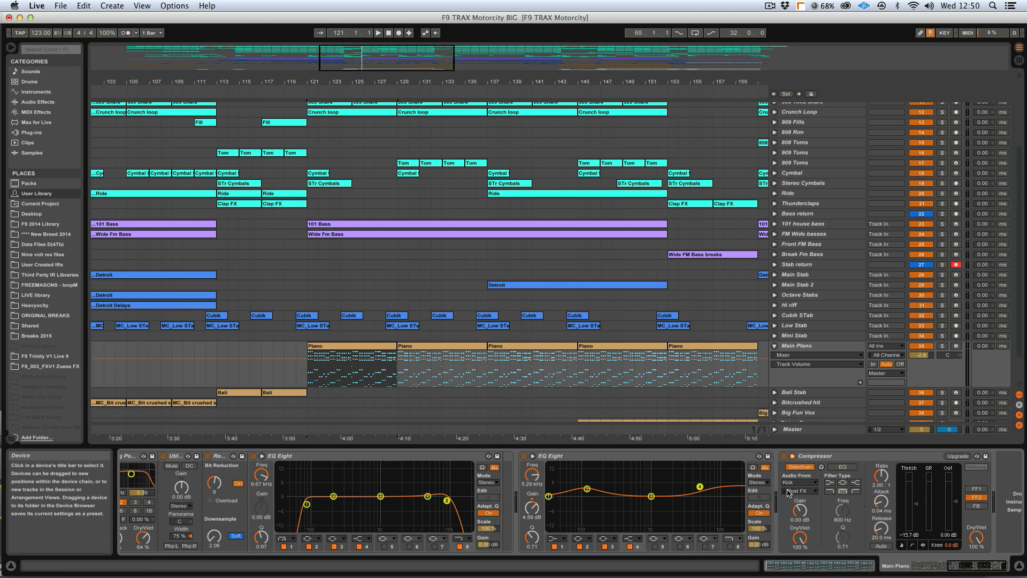
scroll(787, 493, "left", 10)
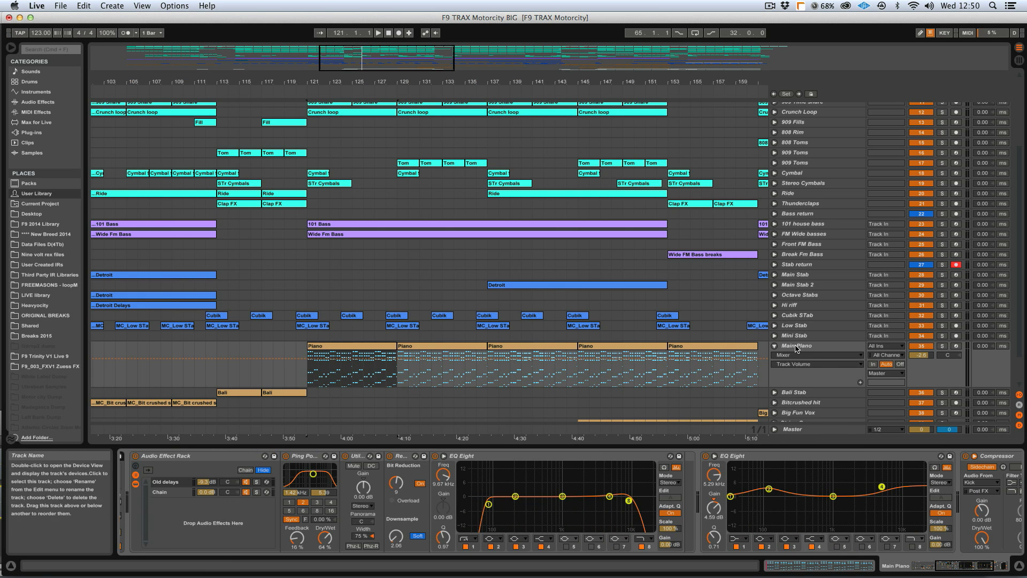
- Arm the Main Piano track and open the notes of the Piano clip at bar 121
left_click(945, 348)
left_click(957, 346)
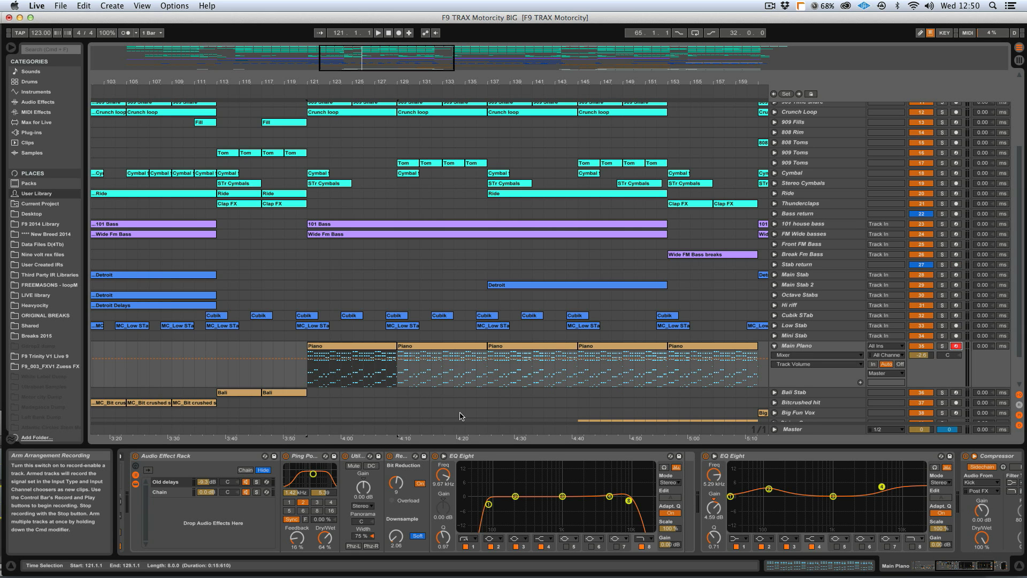
left_click(348, 369)
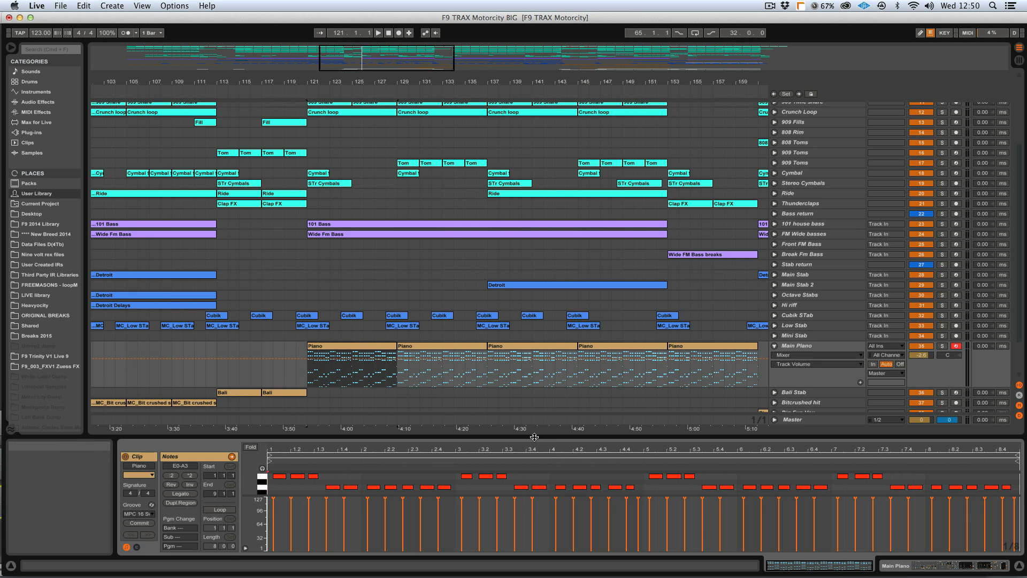
mouse_move(535, 437)
left_mouse_down()
mouse_move(535, 175)
mouse_move(522, 438)
left_mouse_up()
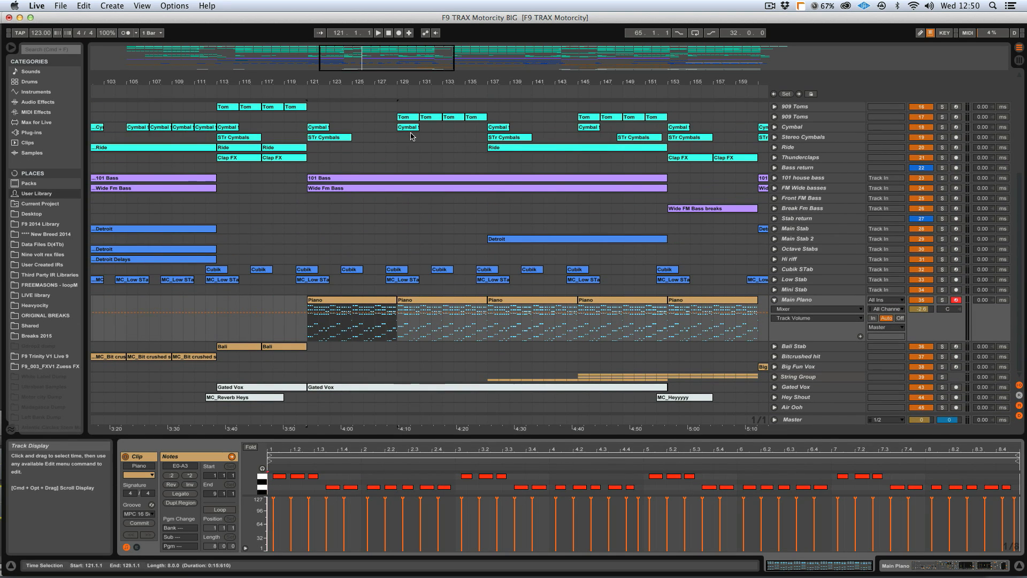
- Solo the Main Piano track and play its Piano clip from bar 121
key("plus")
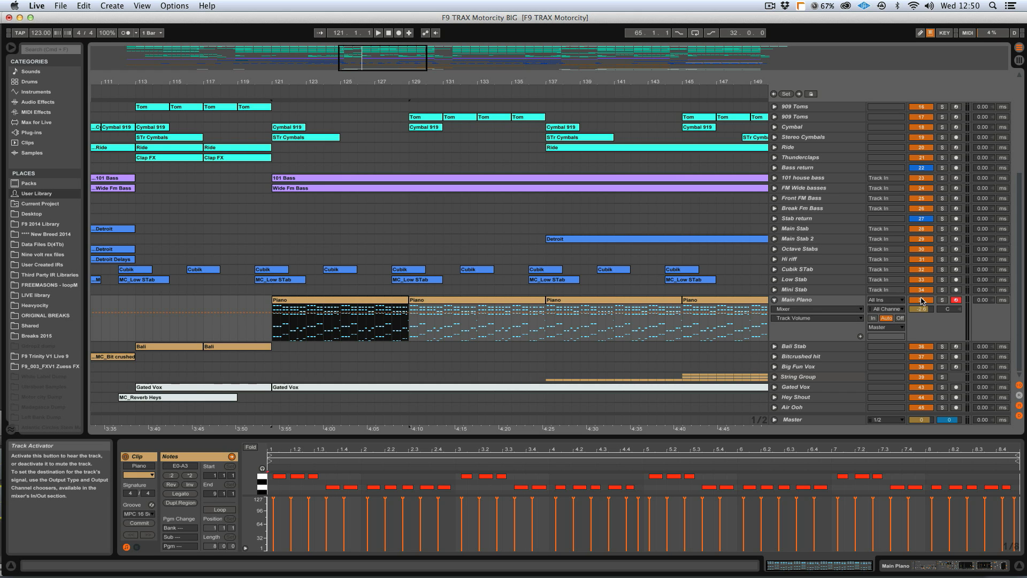
left_click(942, 300)
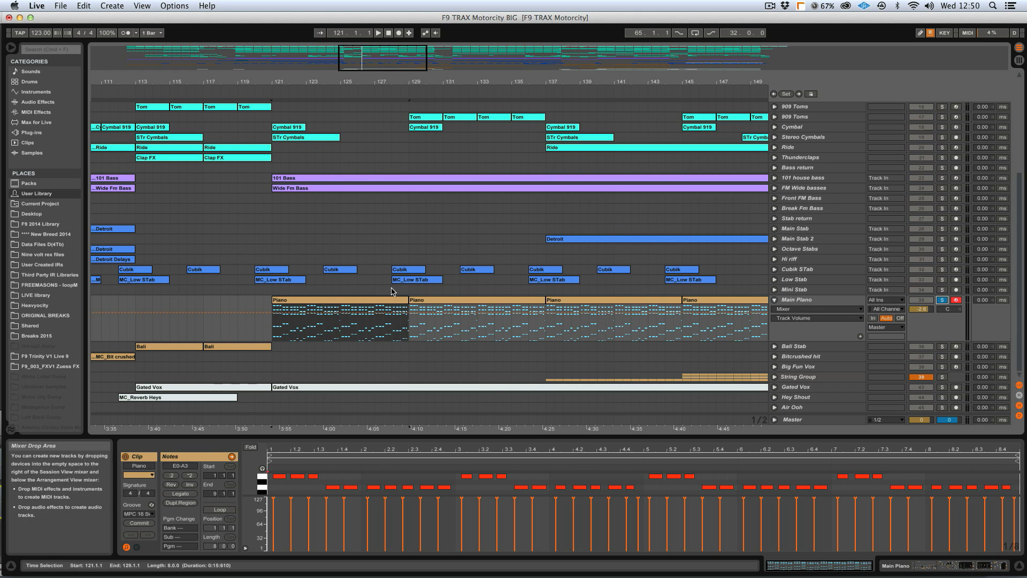
left_click(367, 301)
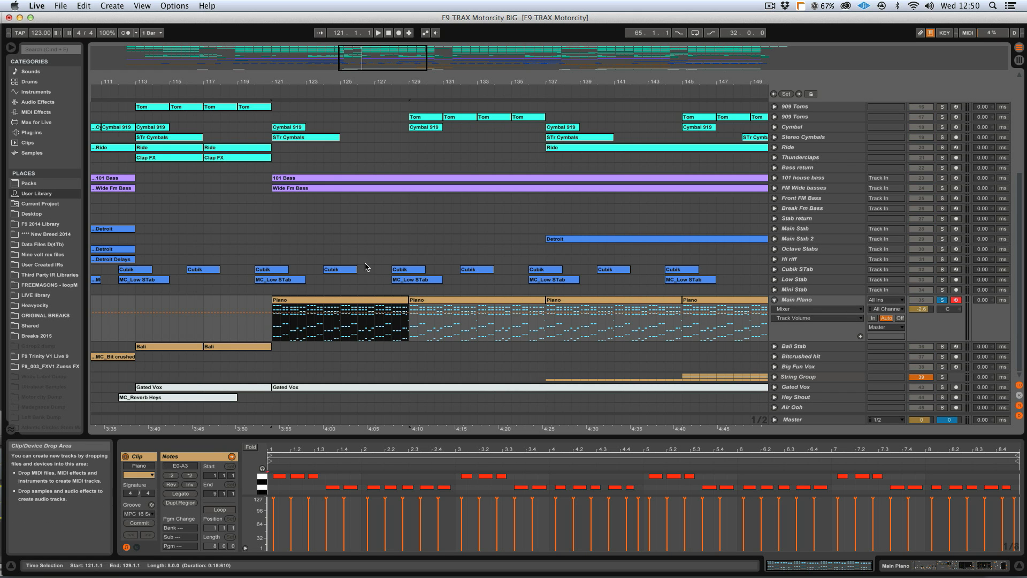
key("space")
- Display the Main Piano devices and raise the Compressor's threshold to about -9.8 dB during playback
key("shift+Tab")
left_click(888, 500)
left_click_drag(888, 500, 888, 495)
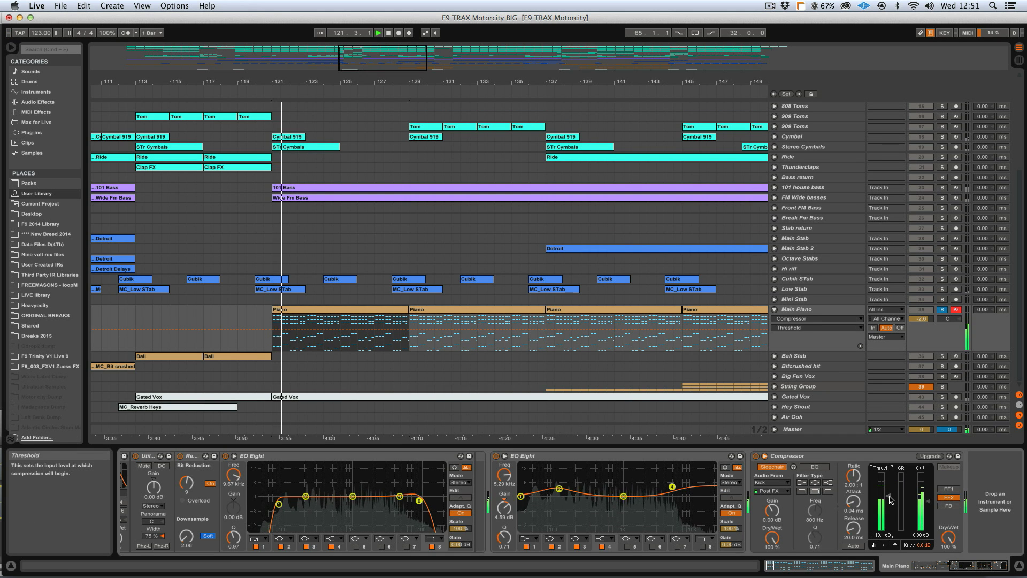
- Unsolo the Main Piano track to hear it in the full mix, and stop playback with the track folded
left_click(942, 310)
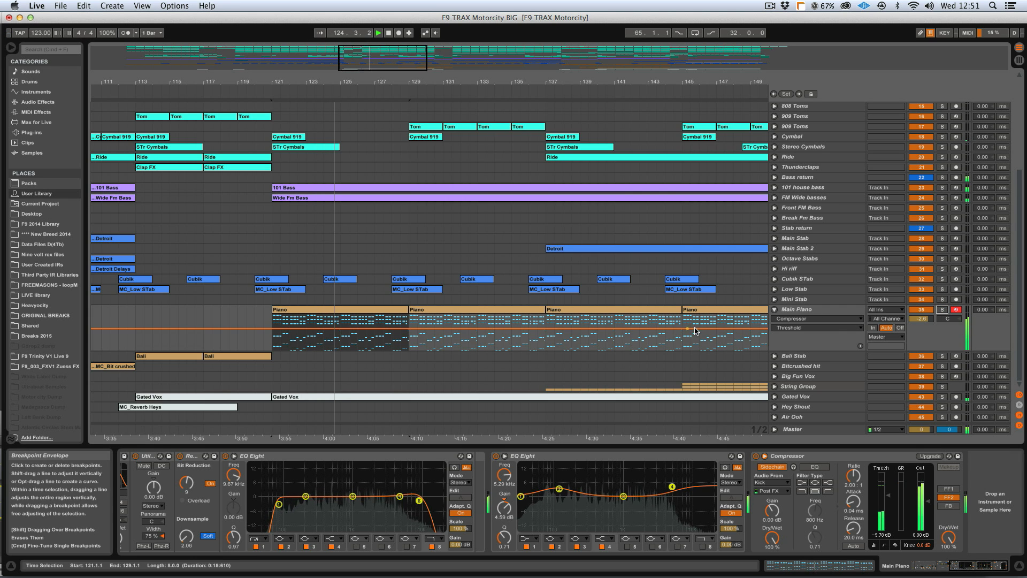
left_click(921, 318)
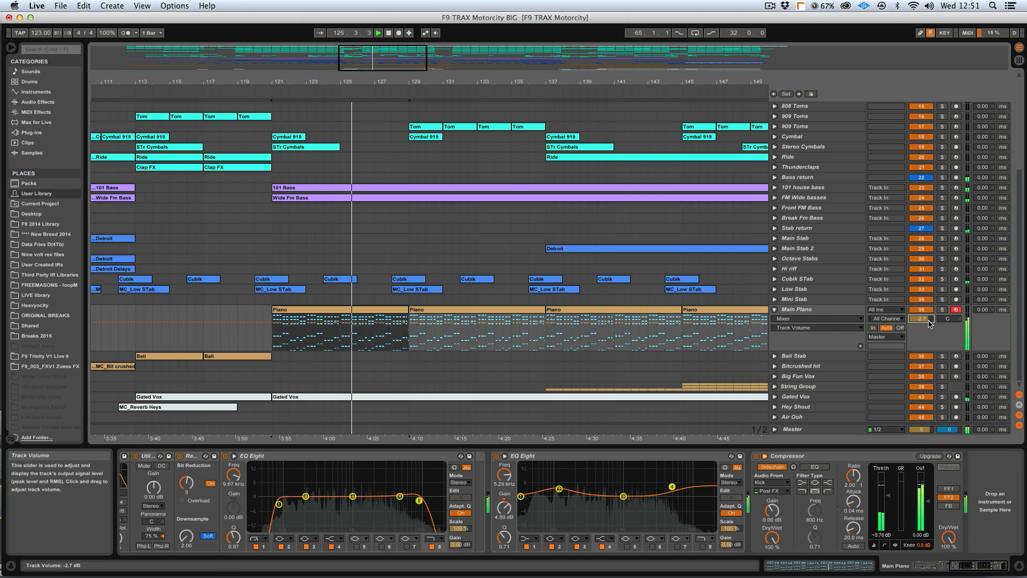
left_click(887, 494)
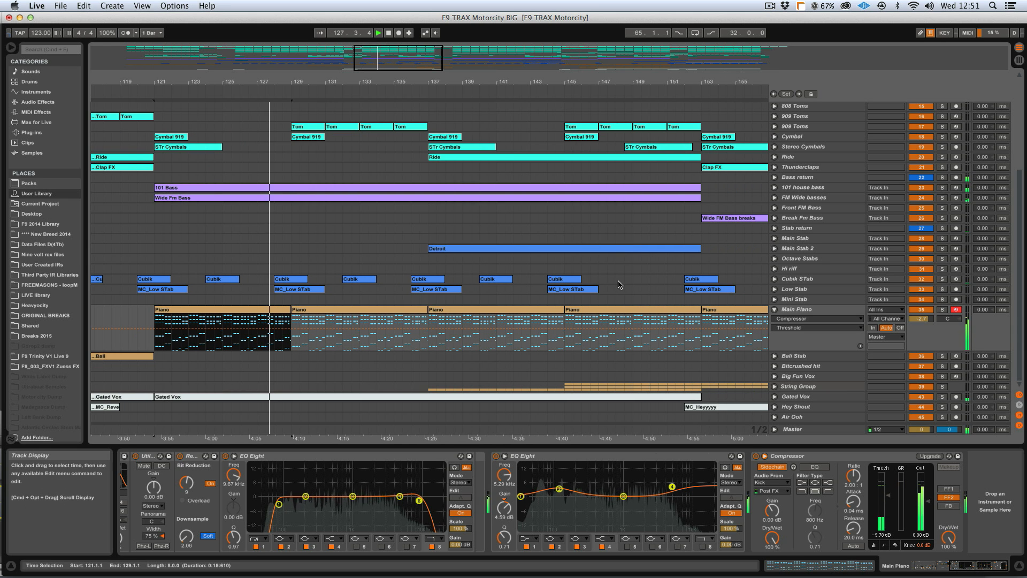
left_click(774, 310)
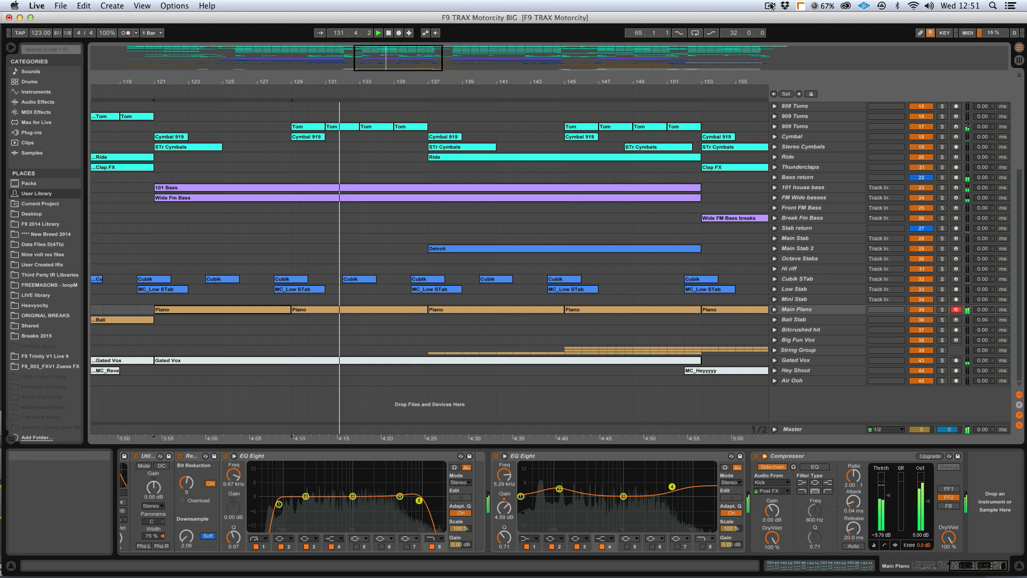
key("space")
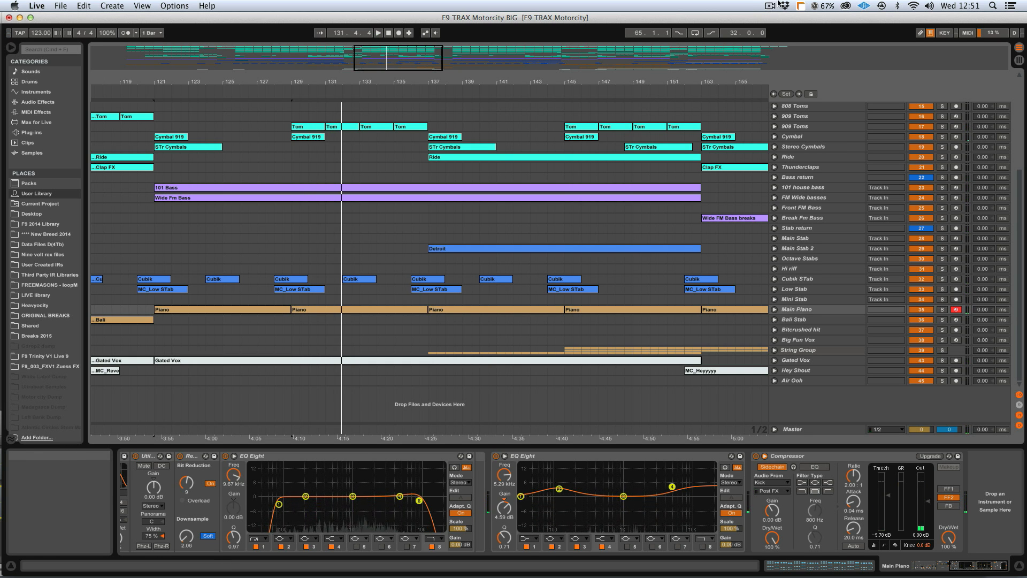
- Unfold the Cubik STab track, display its devices and arm it for live playing
left_click(801, 279)
left_click(775, 278)
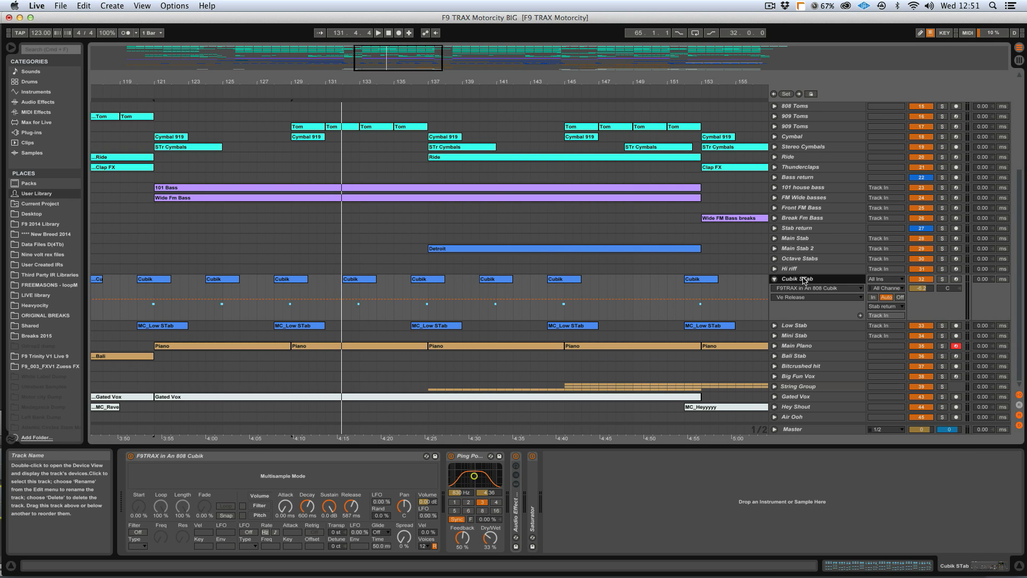
left_click(956, 279)
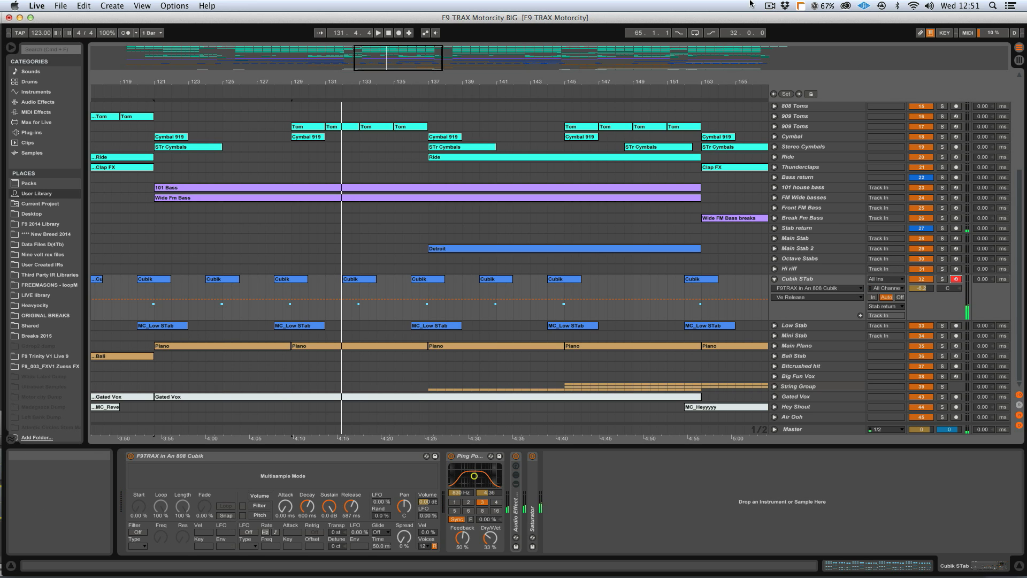
left_click(768, 7)
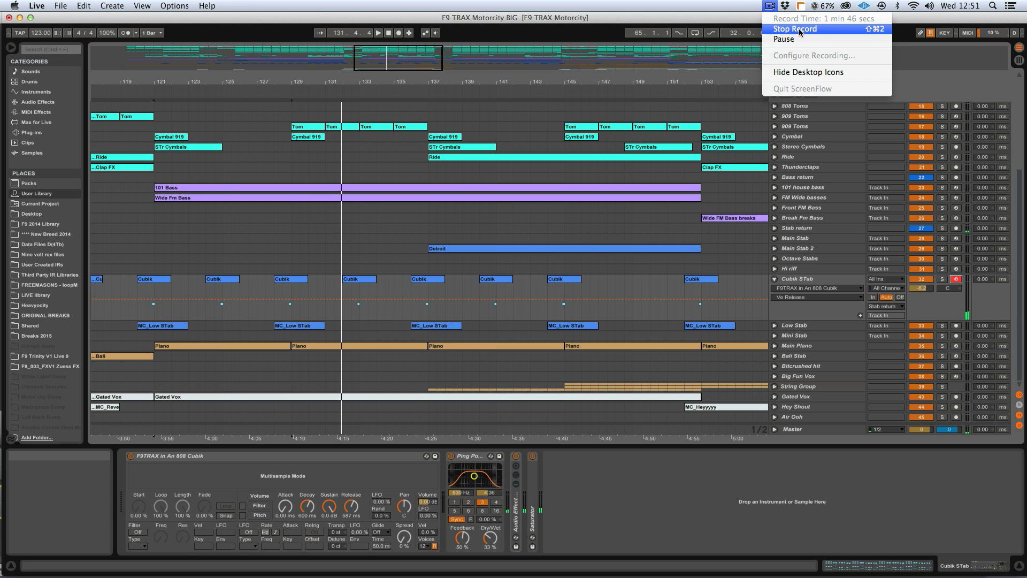
left_click(799, 29)
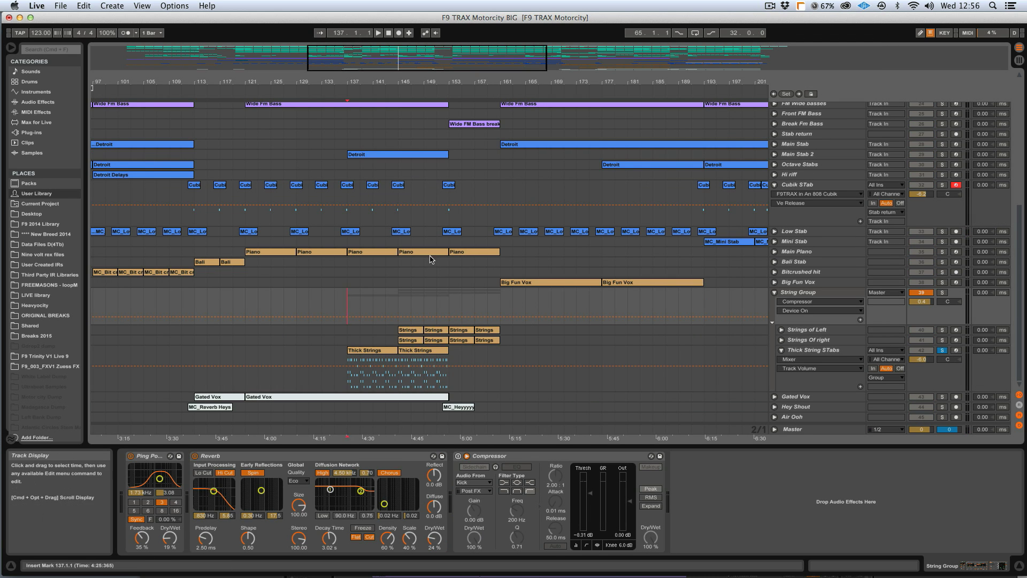
- Select the String Group's time range from bar 137 to bar 177 and display the Thick String STabs devices
left_click_drag(348, 298, 605, 313)
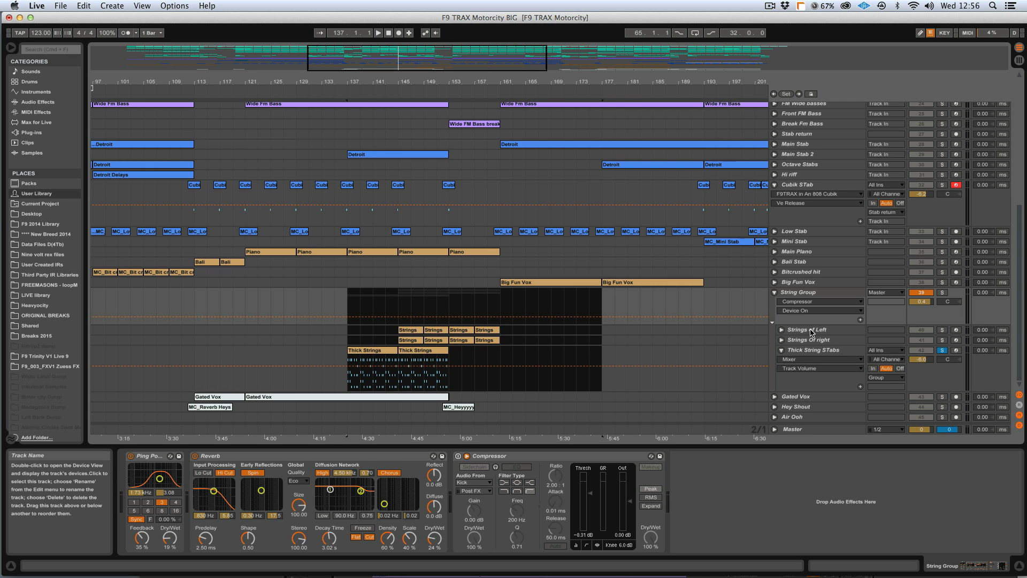
left_click(814, 354)
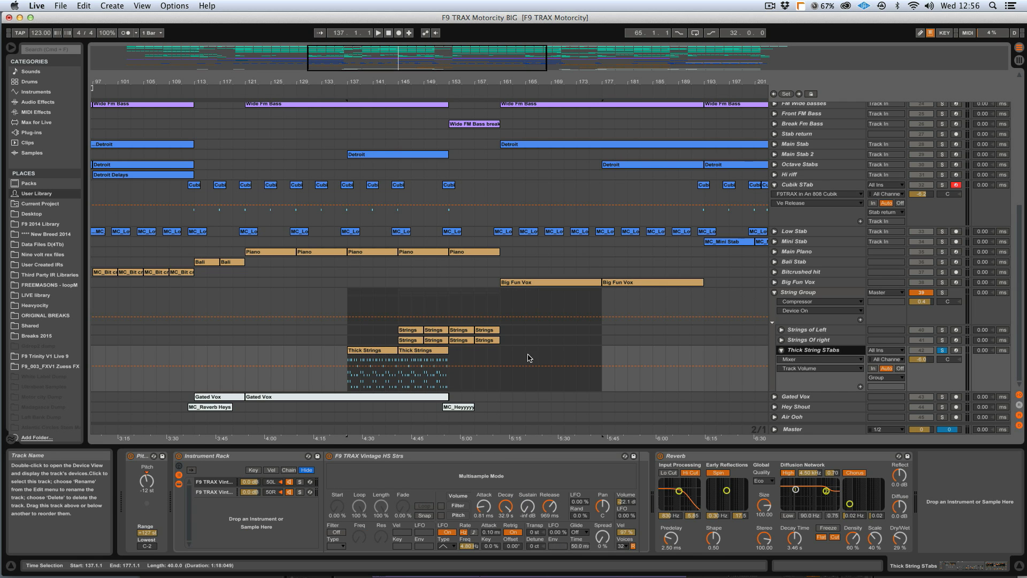
- Select the first Thick Strings clip and play the soloed string stabs from bar 137
left_click(367, 353)
left_click_drag(367, 354, 369, 353)
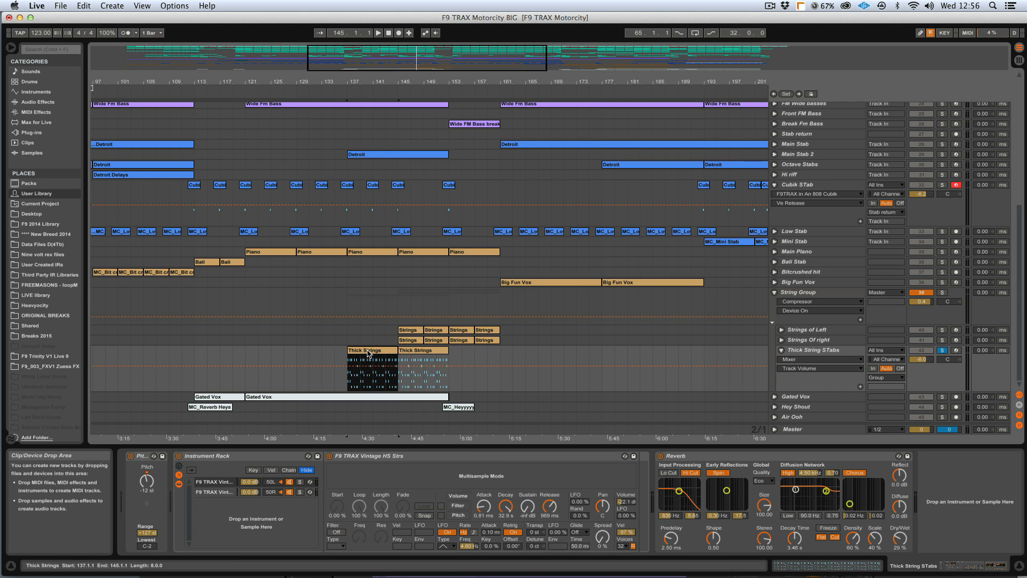
key("space")
left_click(432, 356)
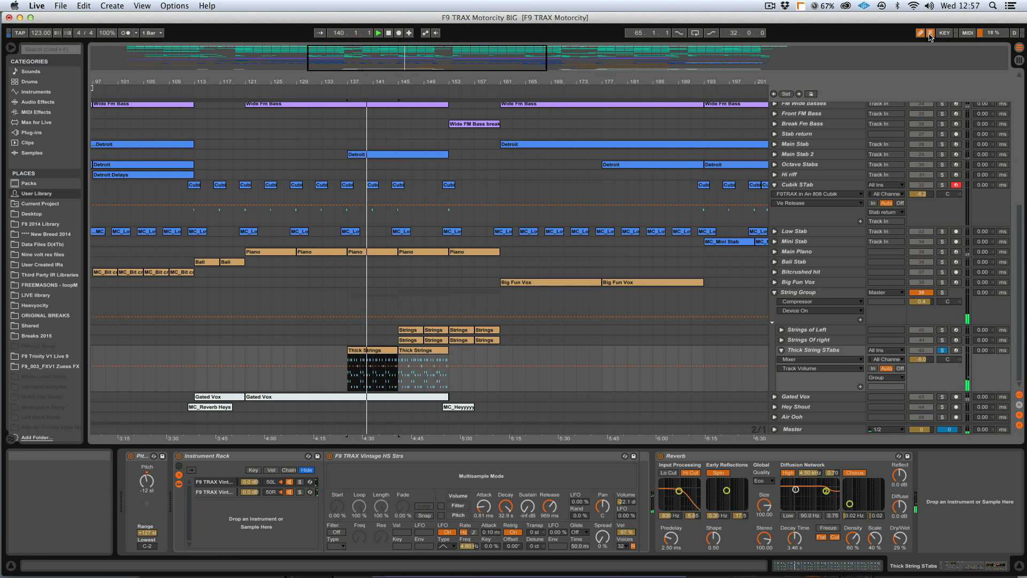
- Select the String Group's time range from bar 145 to bar 181 and play the whole group soloed from bar 145
key("space")
left_click_drag(396, 291, 626, 305)
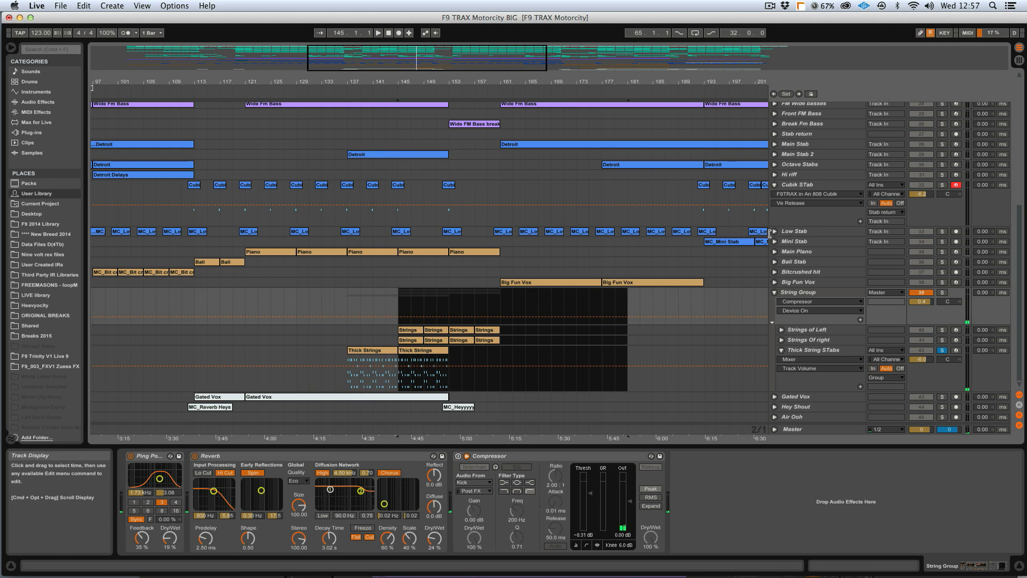
key("space")
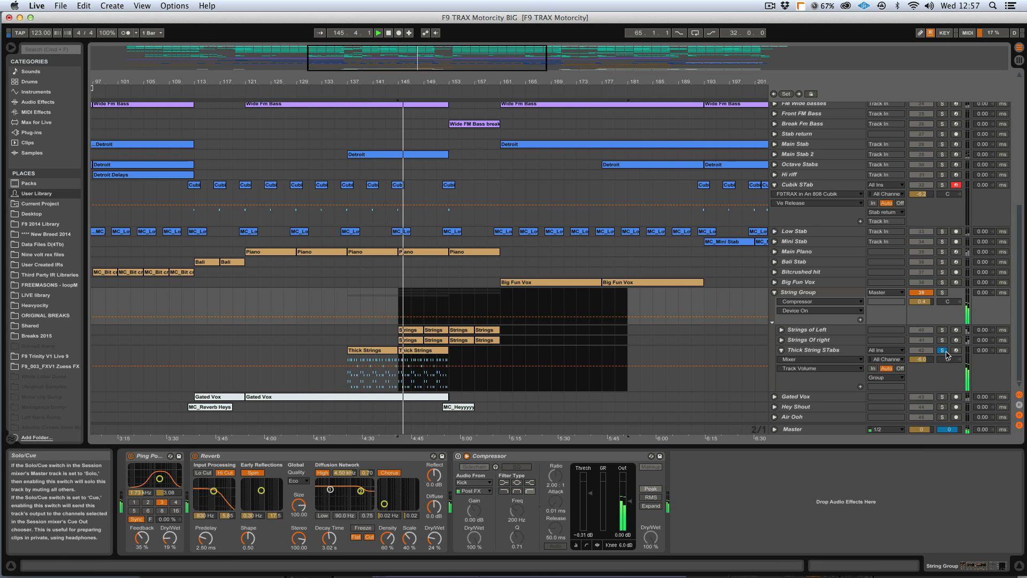
left_click(943, 292)
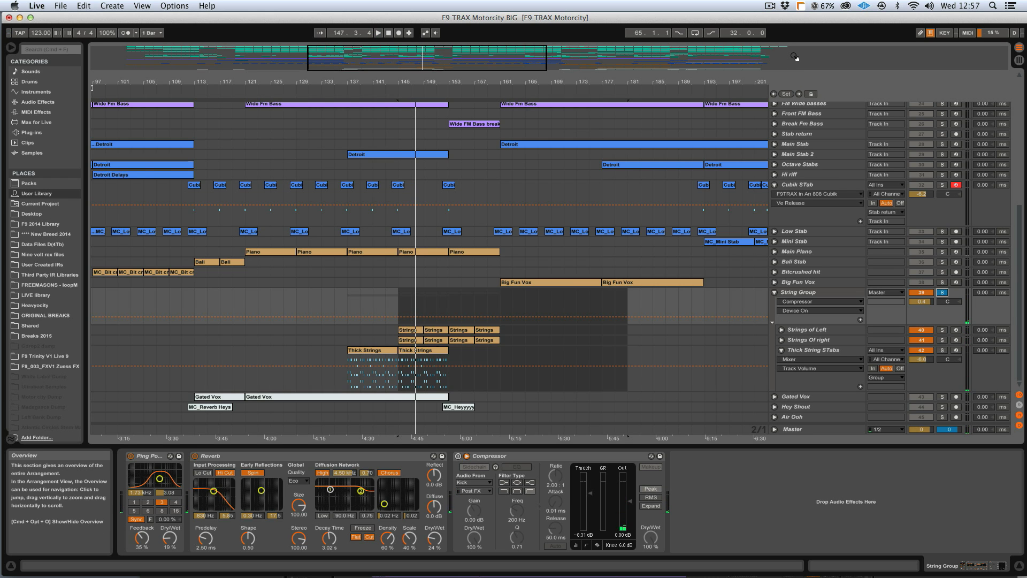
key("space")
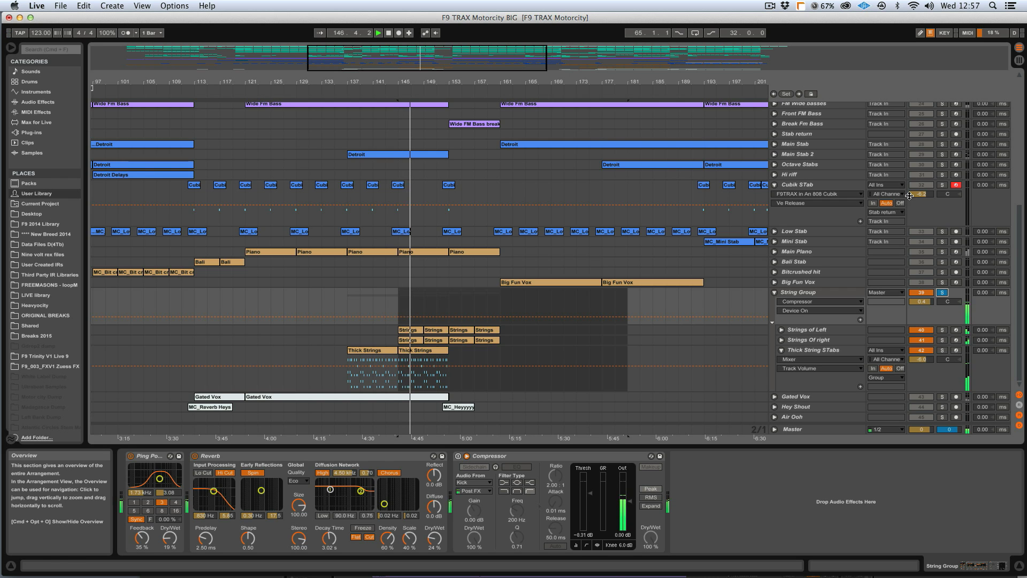
- Unsolo the String Group, play it in the full mix from bar 145, and select the group track
left_click(943, 293)
key("space")
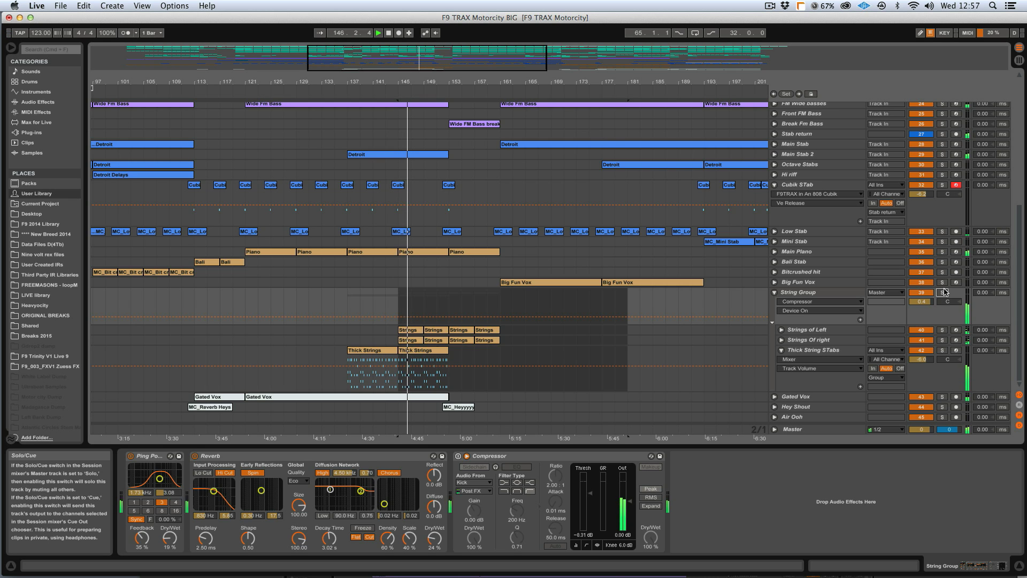
left_click(809, 294)
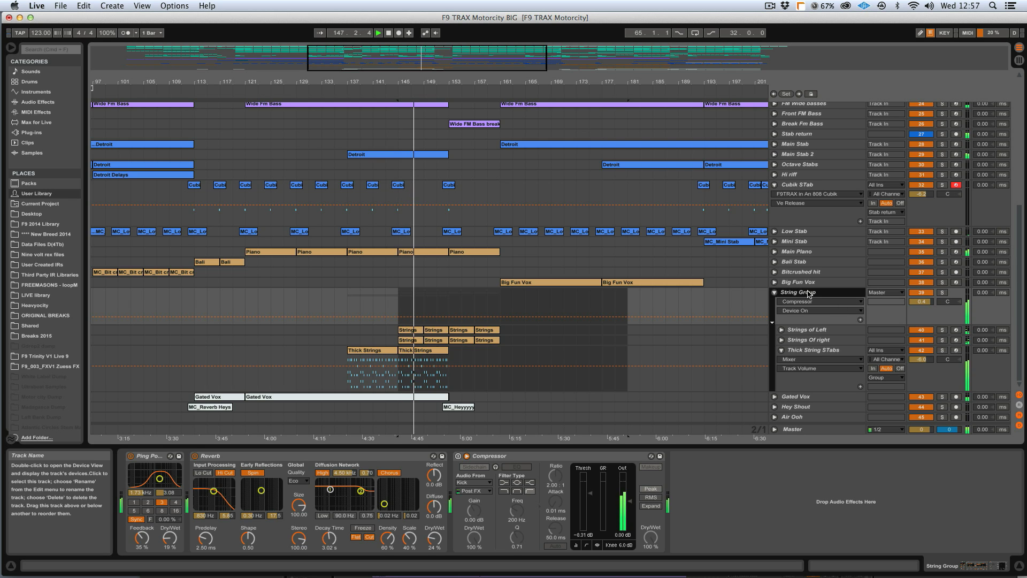
- Examine the notes of the first Strings clip on the unfolded Strings of Left track in an enlarged editor, and fold the track again
left_click(783, 330)
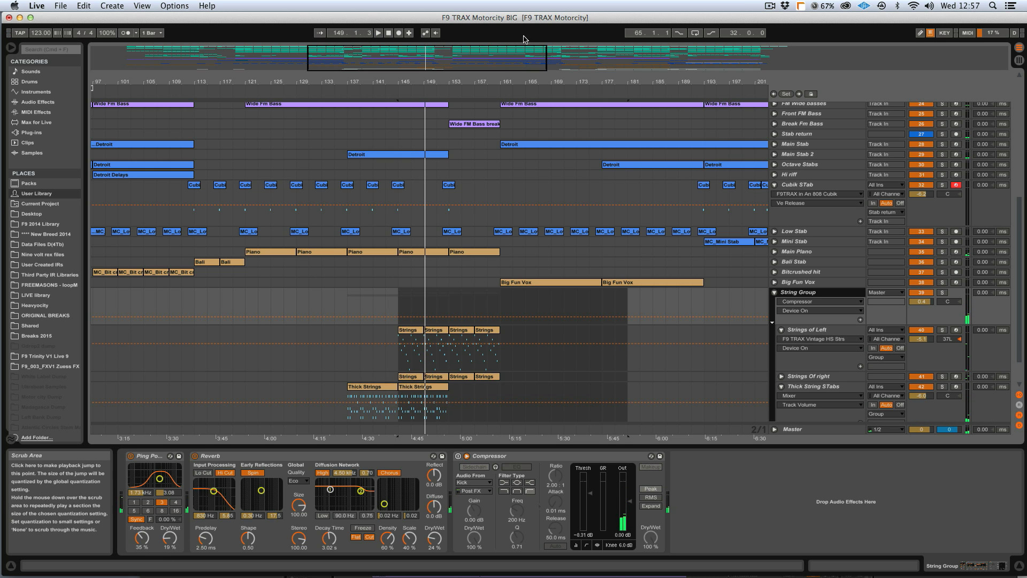
key("plus")
double_click(423, 348)
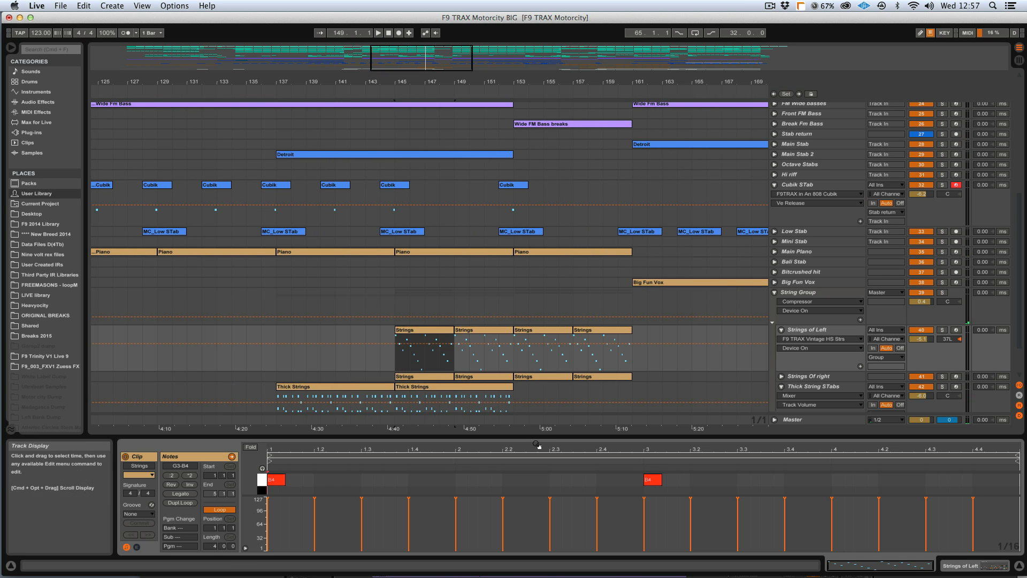
left_click_drag(535, 436, 535, 217)
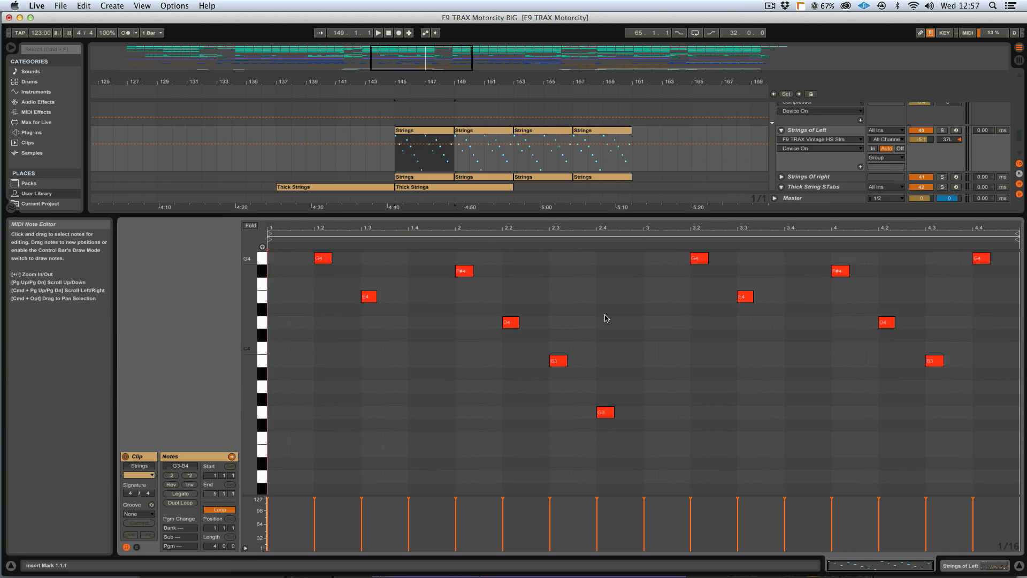
scroll(579, 317, "up", 4)
scroll(578, 317, "down", 5)
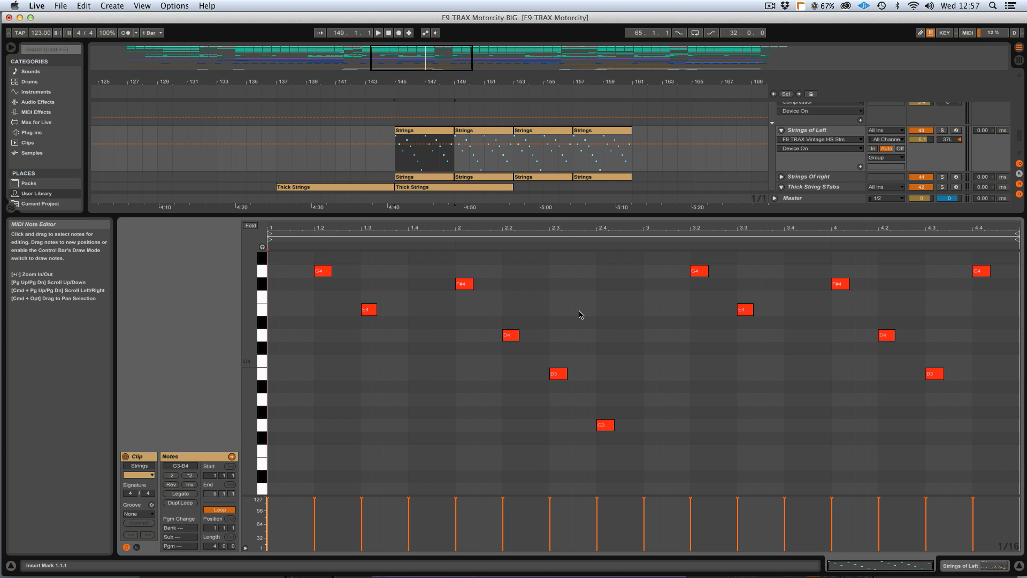
left_click_drag(547, 213, 544, 449)
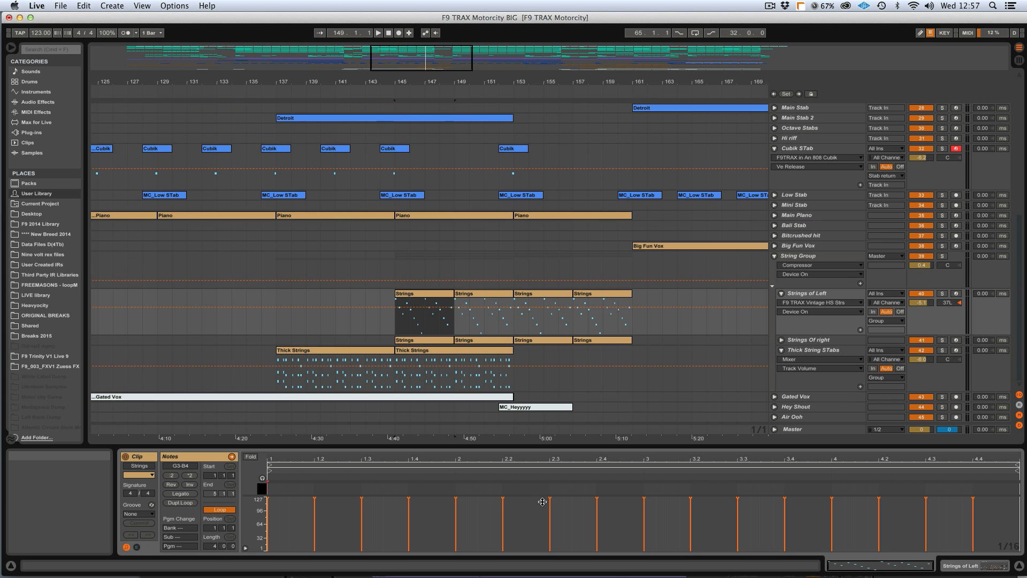
left_click(781, 293)
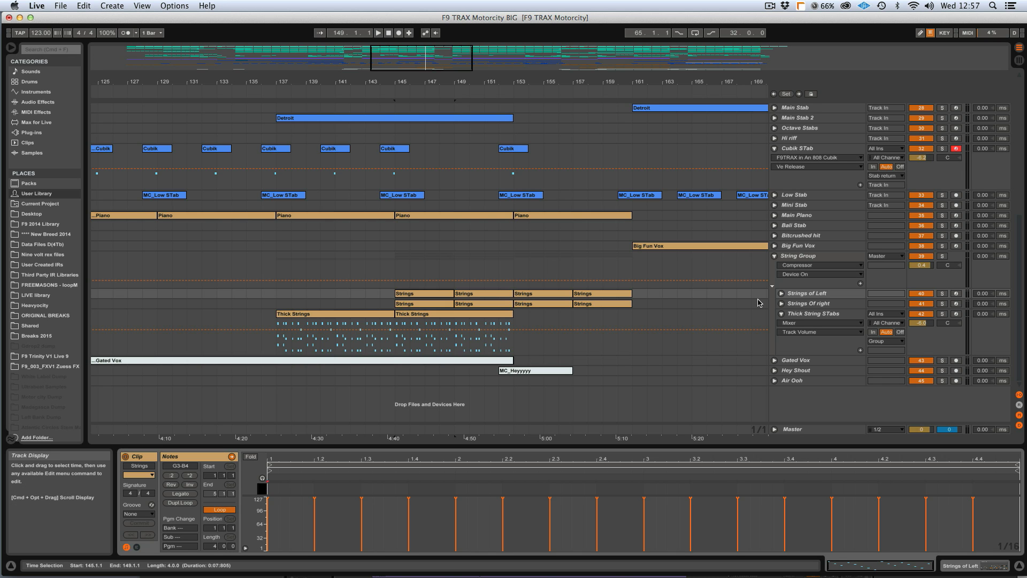
- Unfold the Kick track and select its clip at bar 137
scroll(758, 303, "up", 15)
left_click(769, 116)
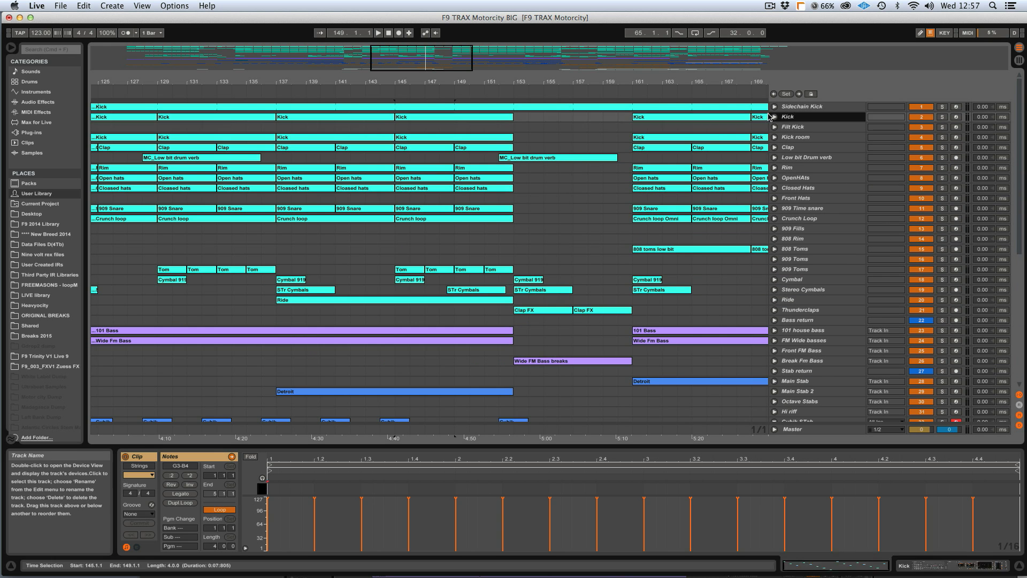
left_click(773, 117)
left_click(347, 117)
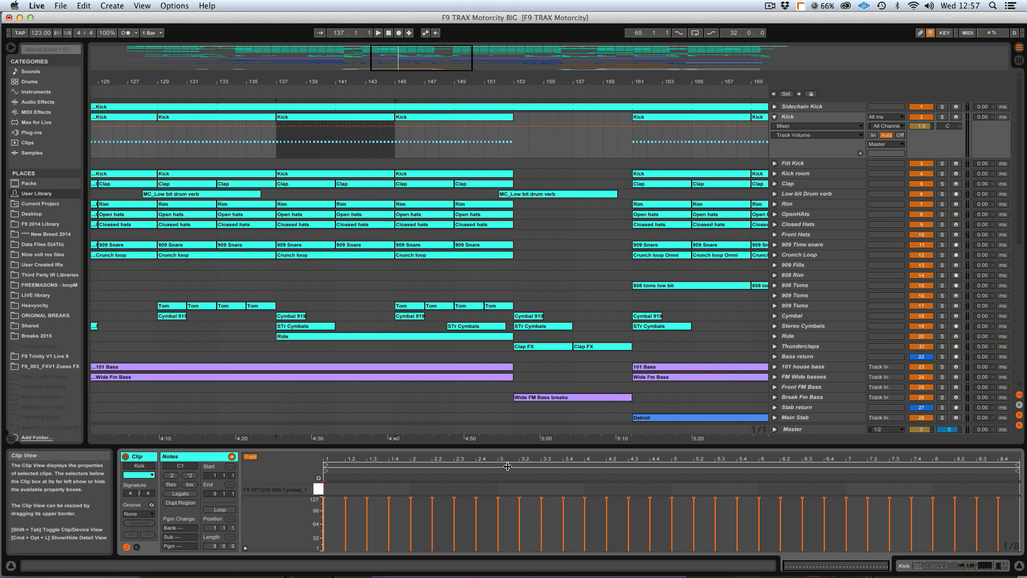
- Display the Kick track's devices, and arm the Kick track followed by the Clap track
left_click(817, 126)
left_click(816, 126)
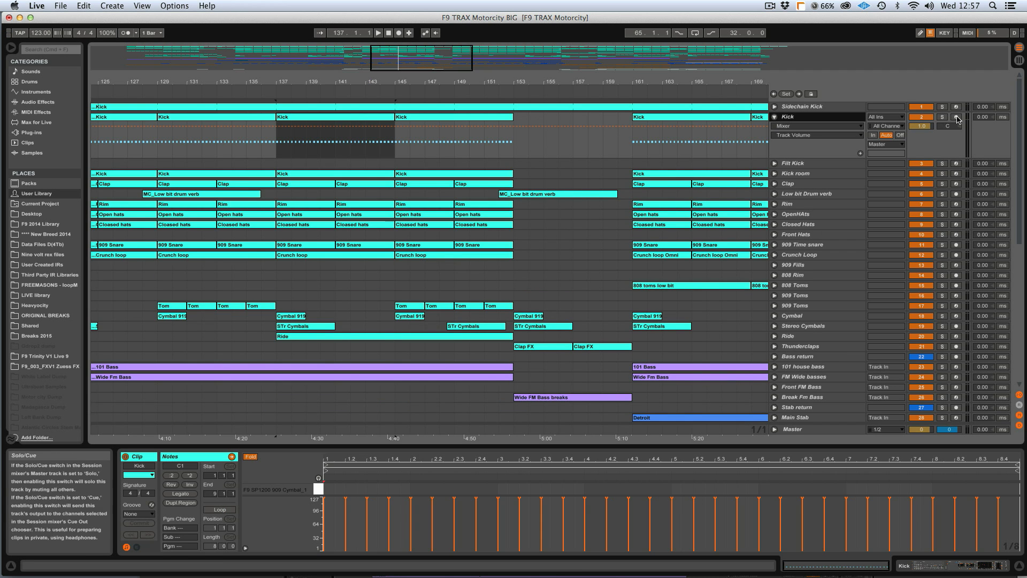
left_click(956, 117)
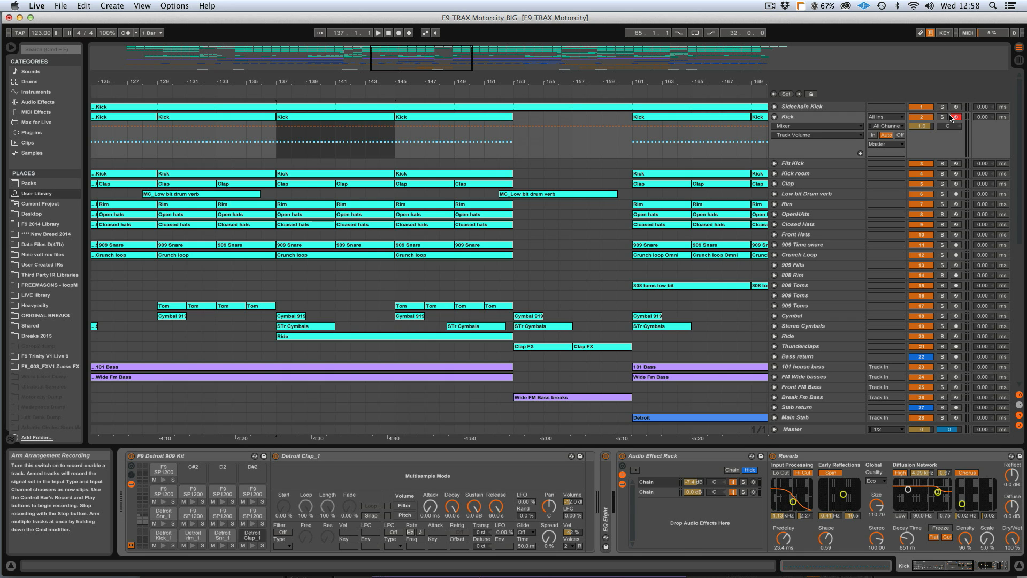
left_click(956, 183)
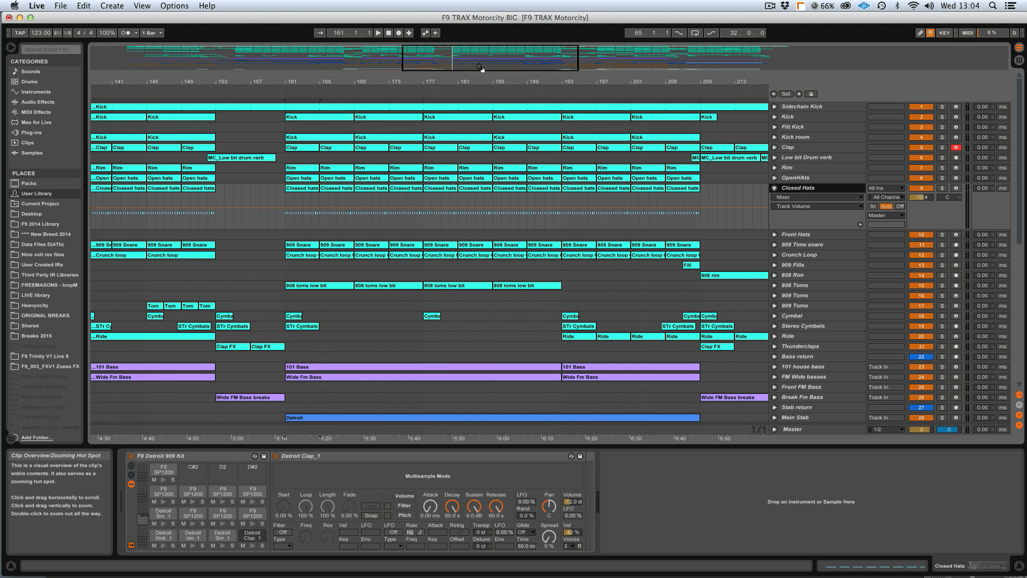
- Select bars 17 to 153 on the Closed Hats track and display the devices of the upper 909 Toms track
left_click_drag(480, 68, 370, 68)
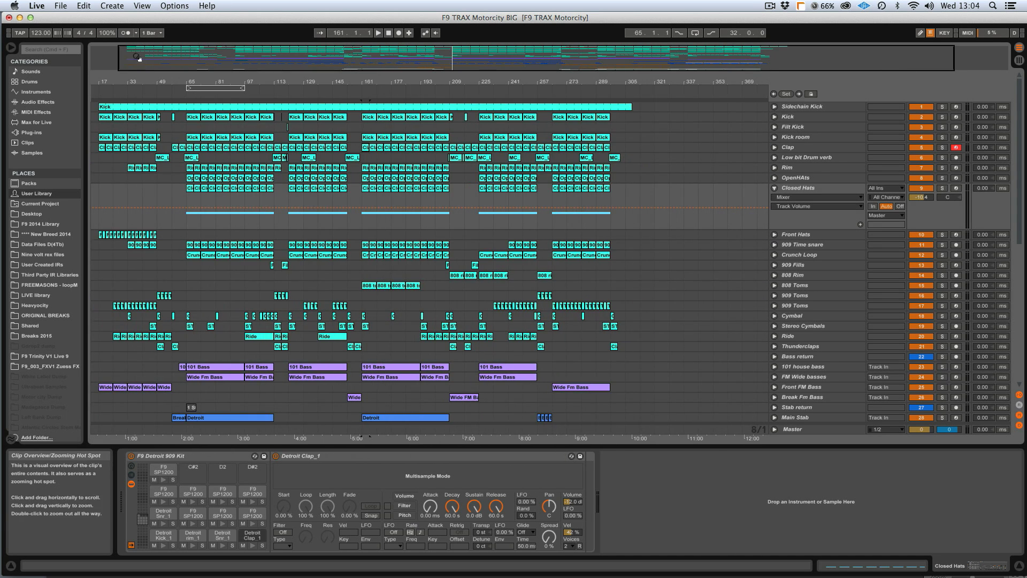
left_click_drag(138, 58, 535, 206)
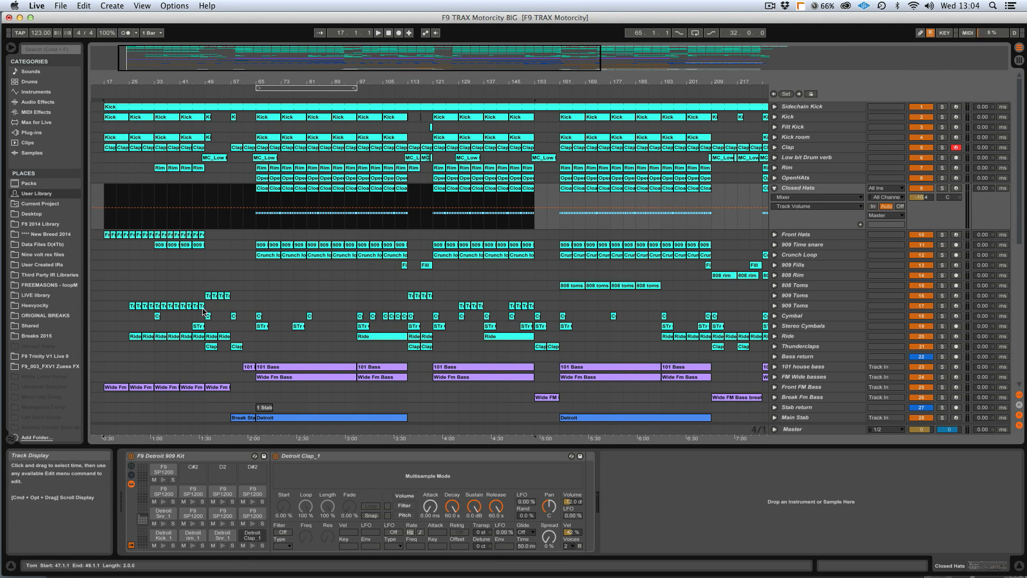
left_click(793, 297)
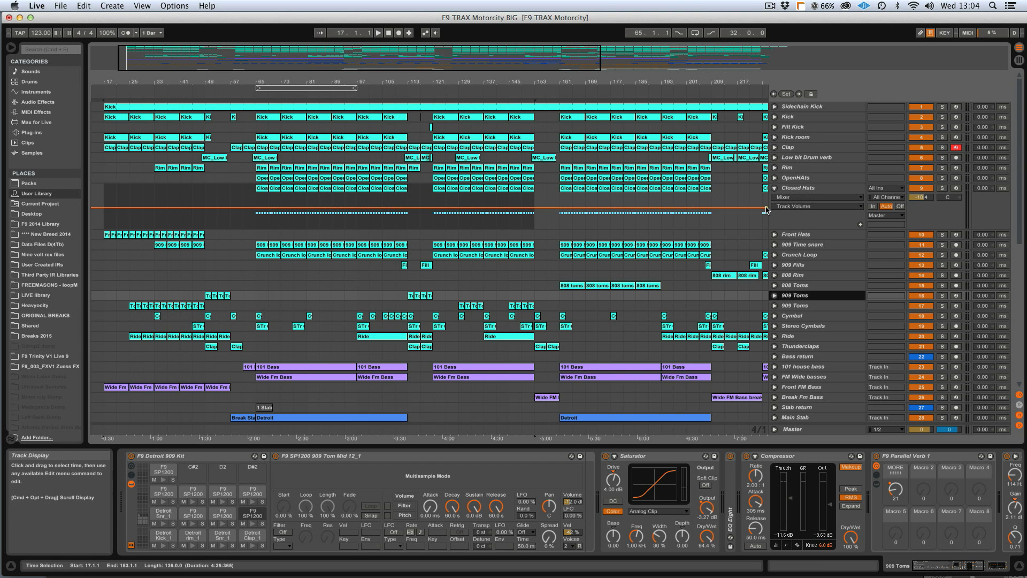
left_click_drag(394, 57, 394, 75)
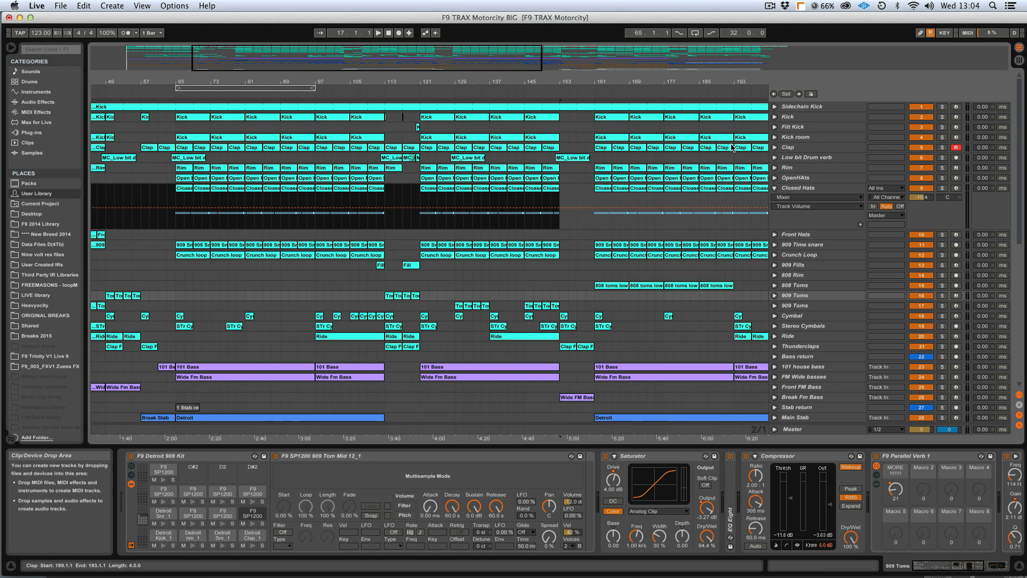
left_click(786, 119)
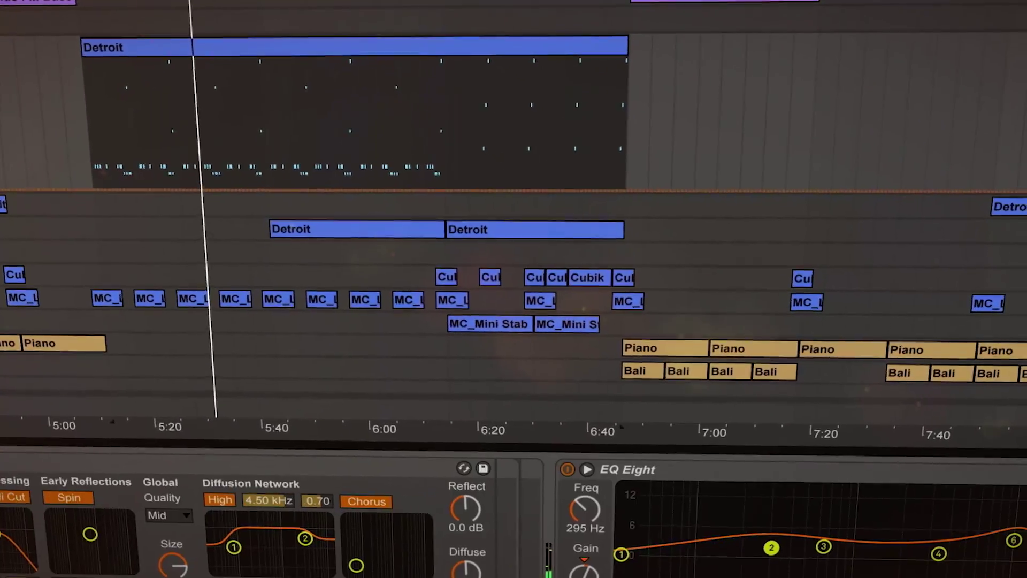
scroll(513, 509, "left", 10)
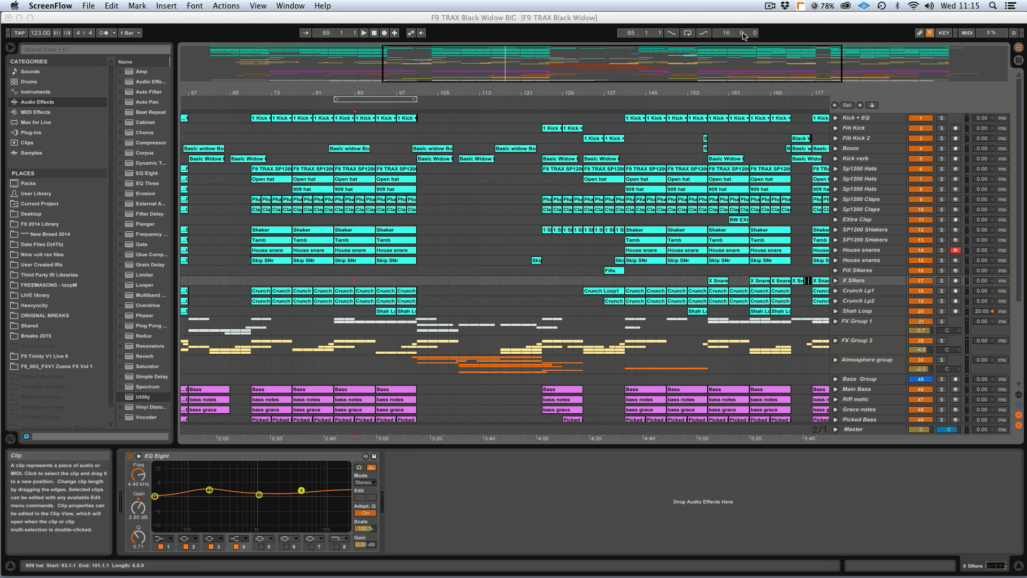
- Select bars 89 to 179 across the X SNare, Crunch Lp1 and Crunch Lp2 tracks and play the song from bar 89
left_click(354, 283)
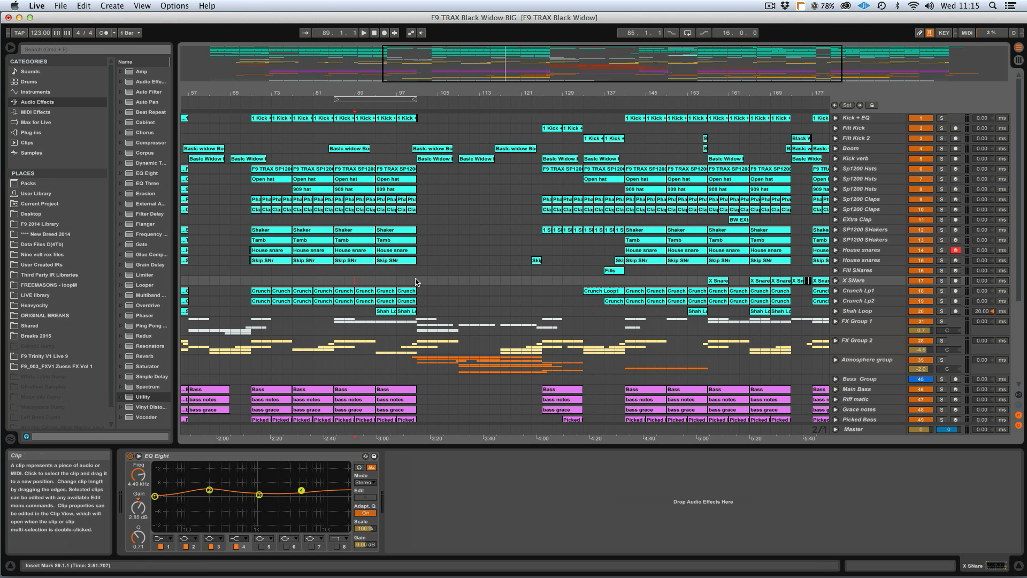
left_click_drag(355, 283, 828, 302)
key("space")
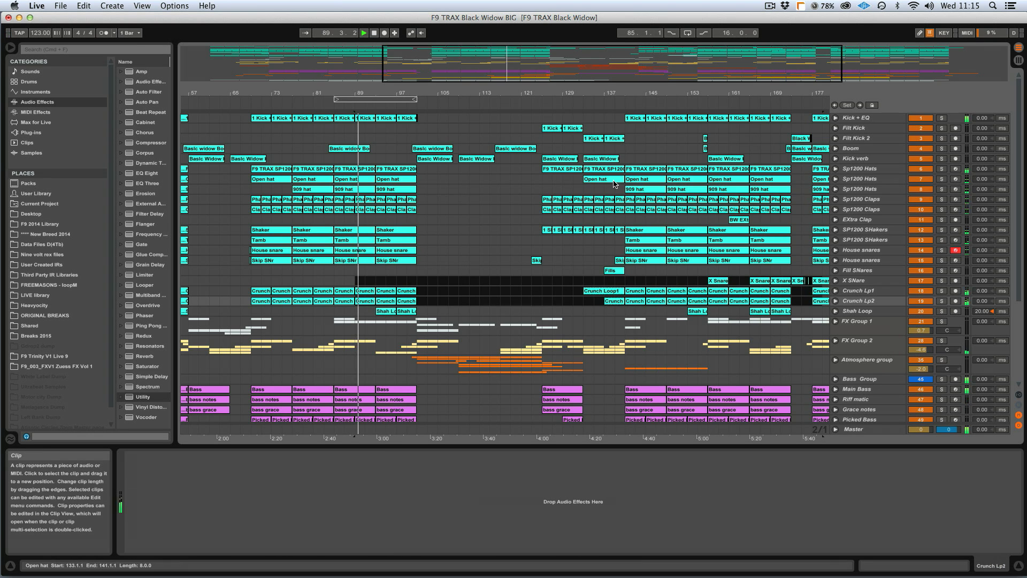
- Display the Bass Group's devices and the Master track's effect chain during playback
scroll(598, 178, "down", 5)
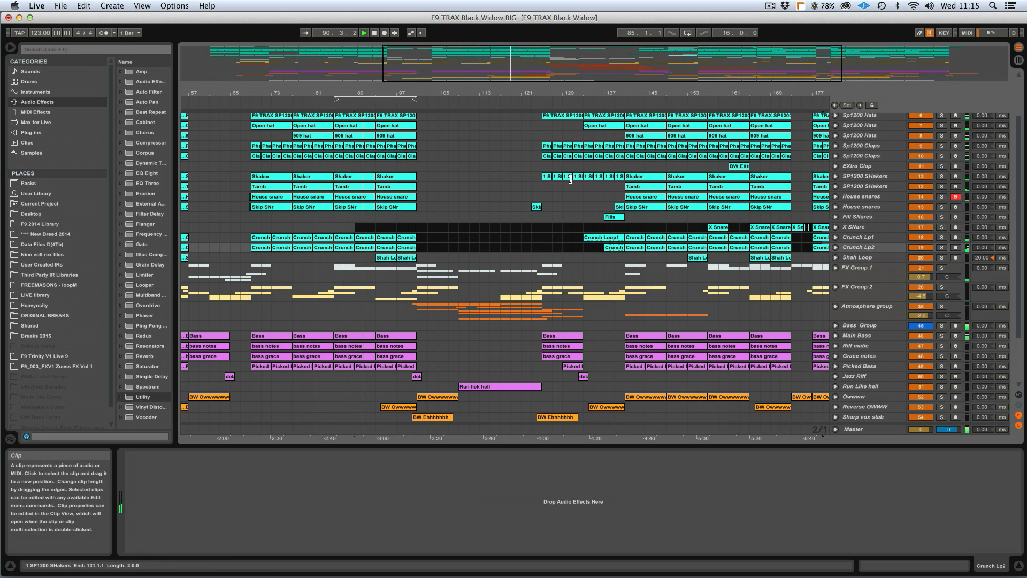
scroll(569, 182, "down", 6)
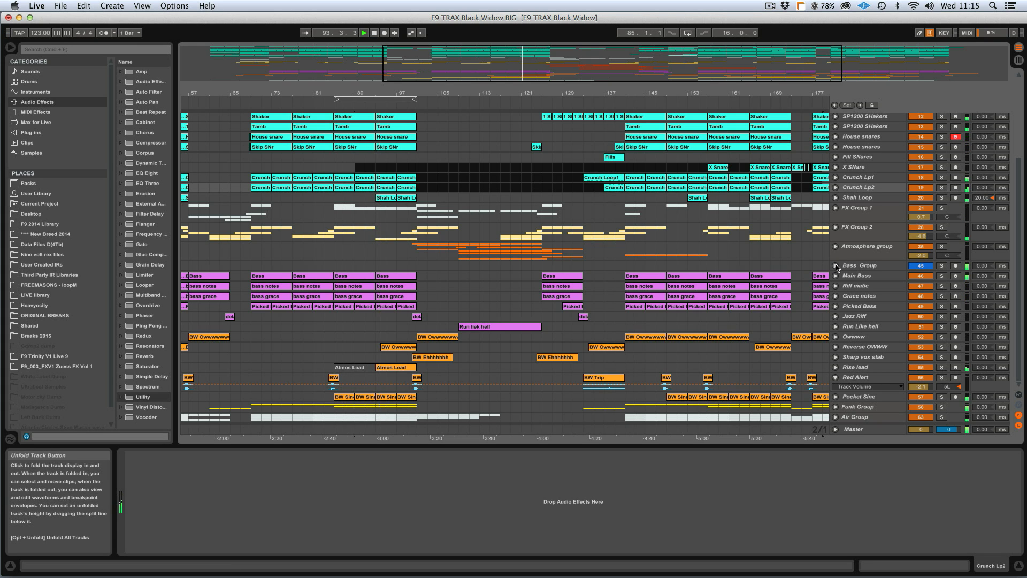
left_click(863, 267)
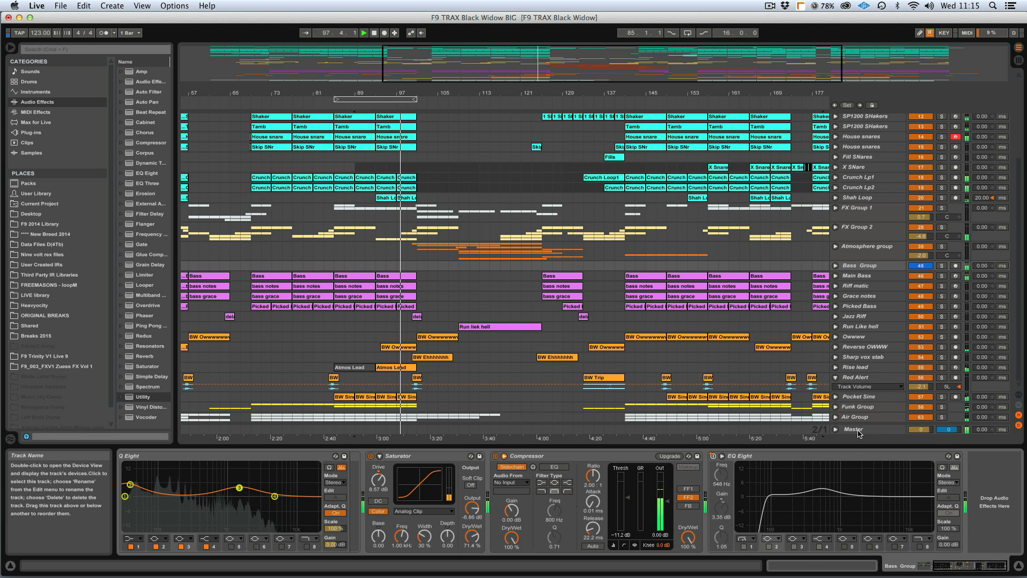
left_click(858, 432)
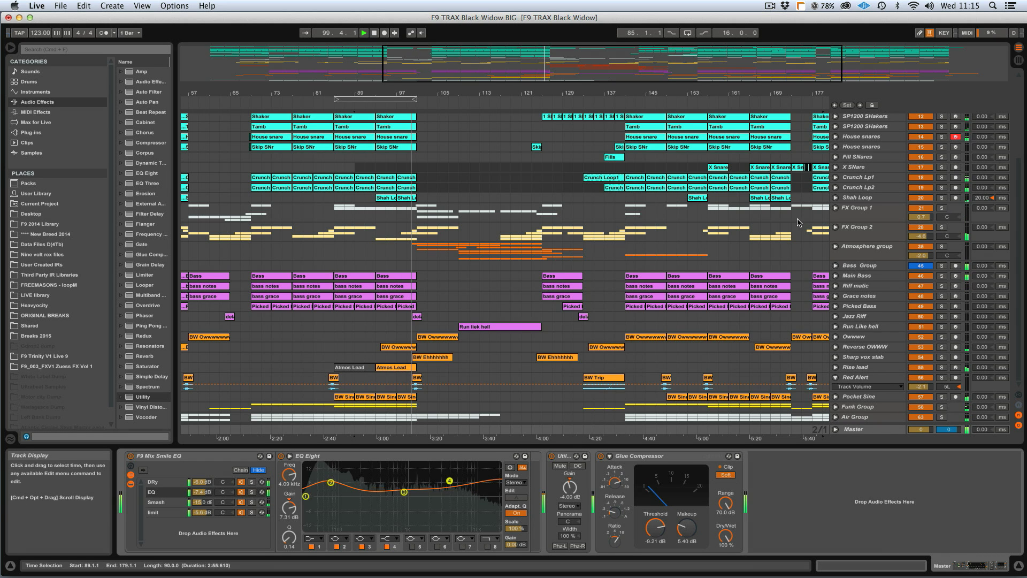
- Unfold the Atmosphere group and its Nord Atmos 1, Nord Growler and Low Note tracks
left_click(836, 246)
scroll(605, 340, "down", 1)
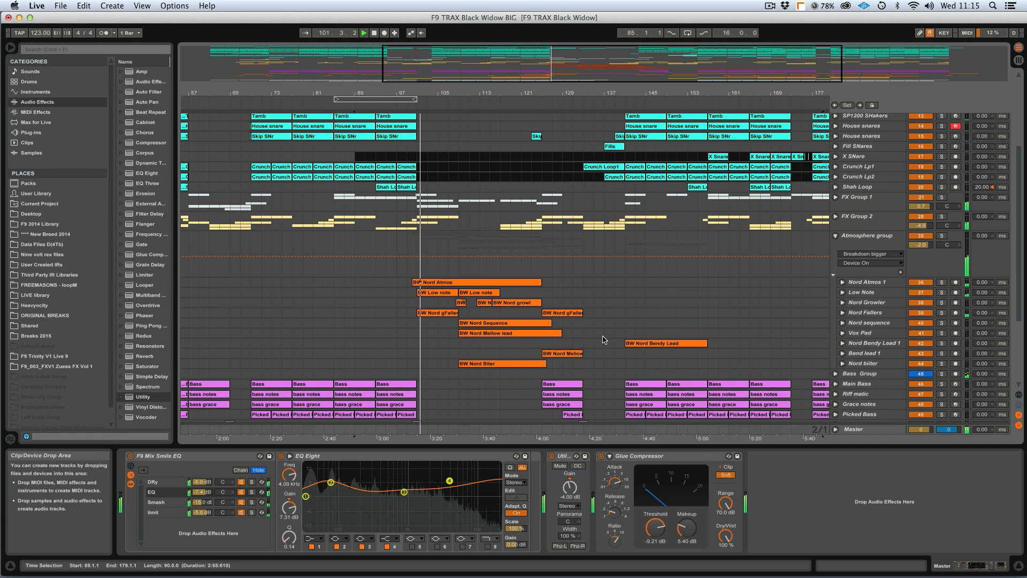
left_click(843, 283)
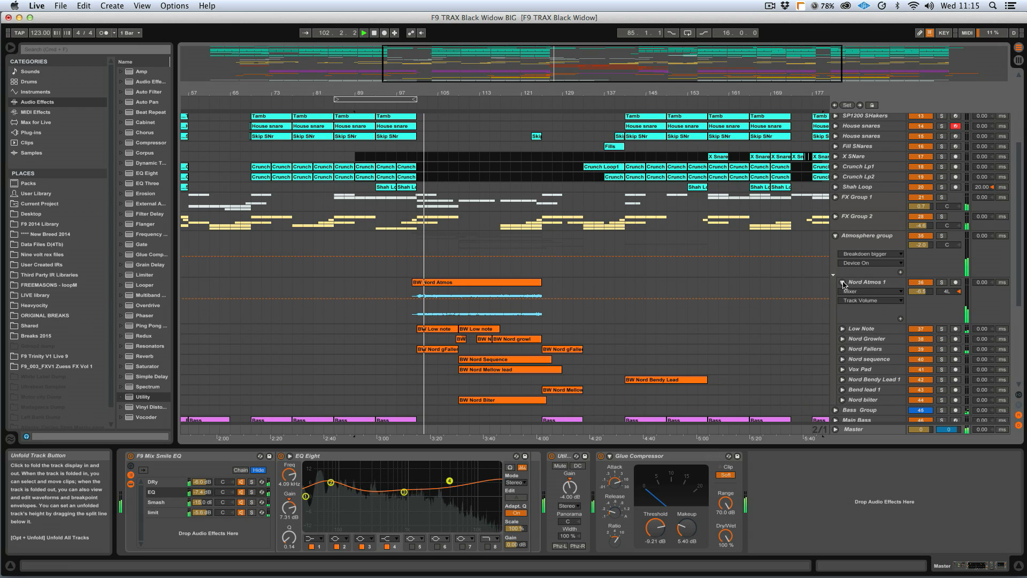
left_click(843, 339)
left_click(843, 330)
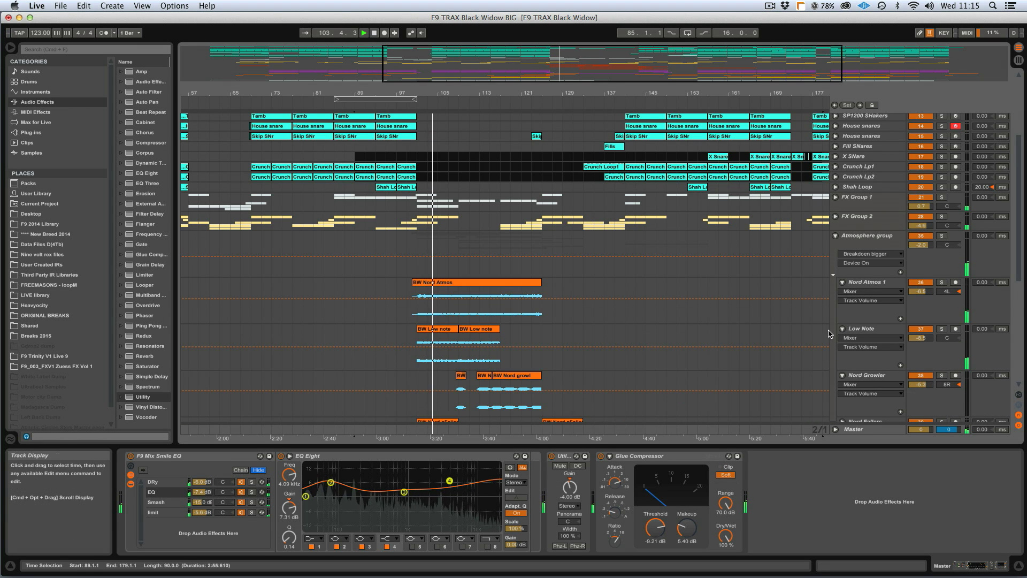
- Unfold the Nord sequence track and look over the bass, vocal and lead tracks below the Atmosphere group
scroll(783, 328, "down", 3)
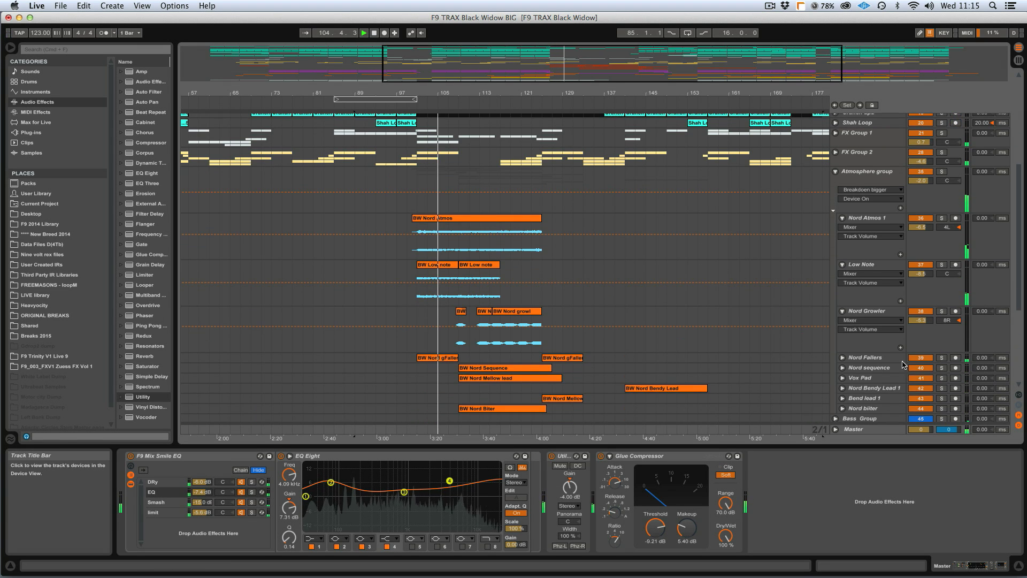
left_click(842, 367)
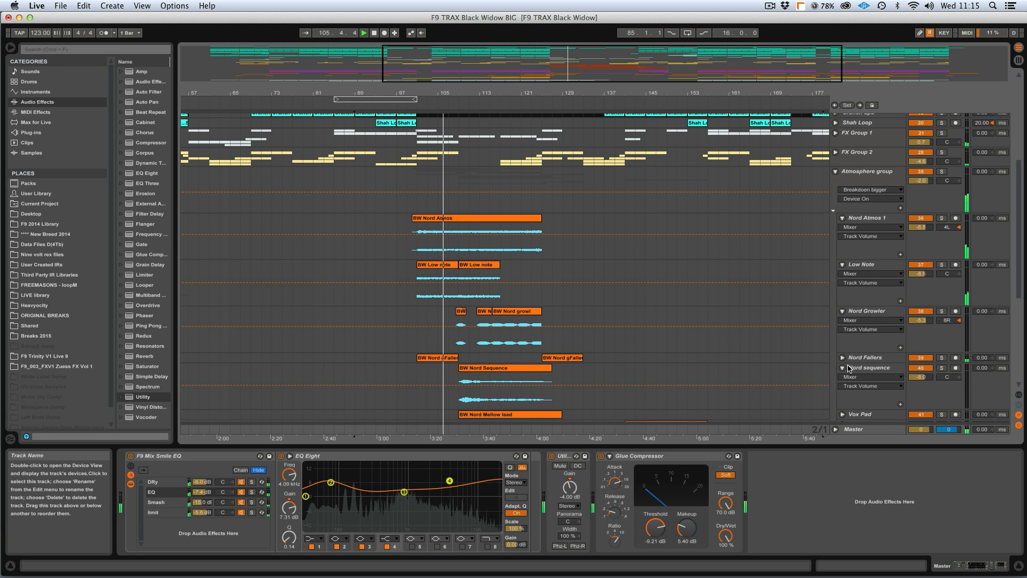
scroll(847, 369, "down", 8)
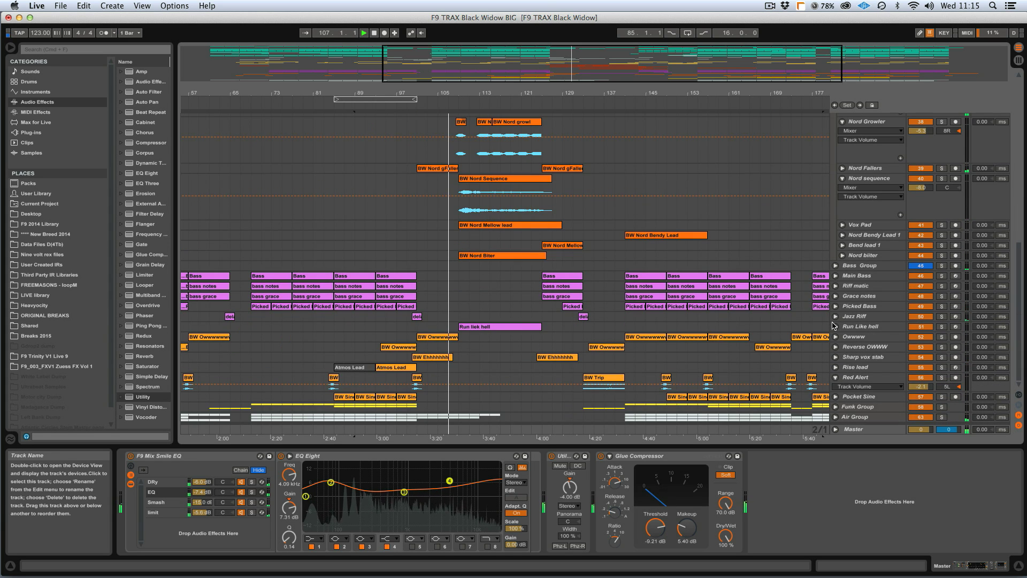
- Look over the drum, Nord atmosphere, bass and lead tracks around bar 121 during playback
scroll(856, 353, "up", 20)
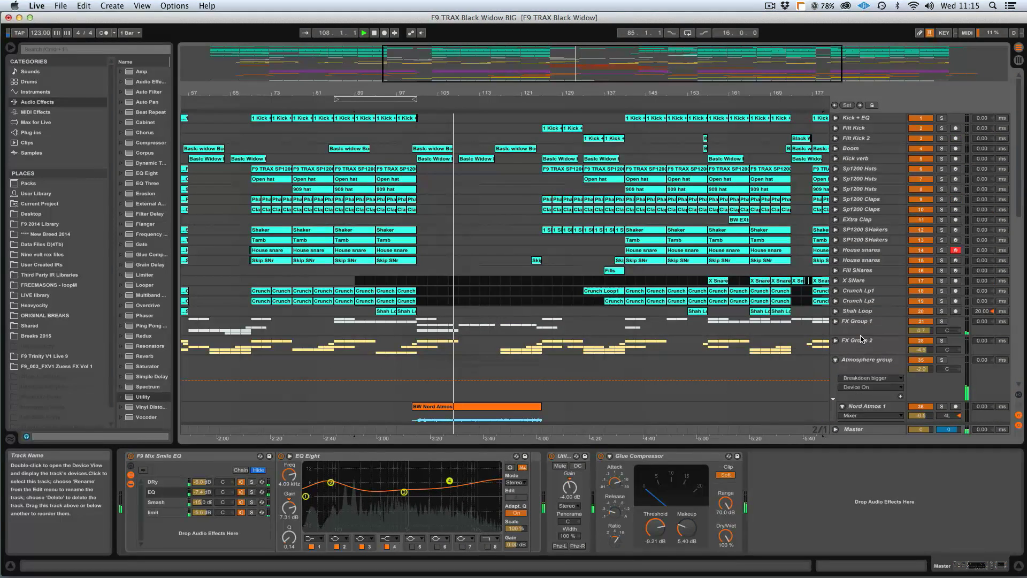
left_click_drag(603, 68, 603, 75)
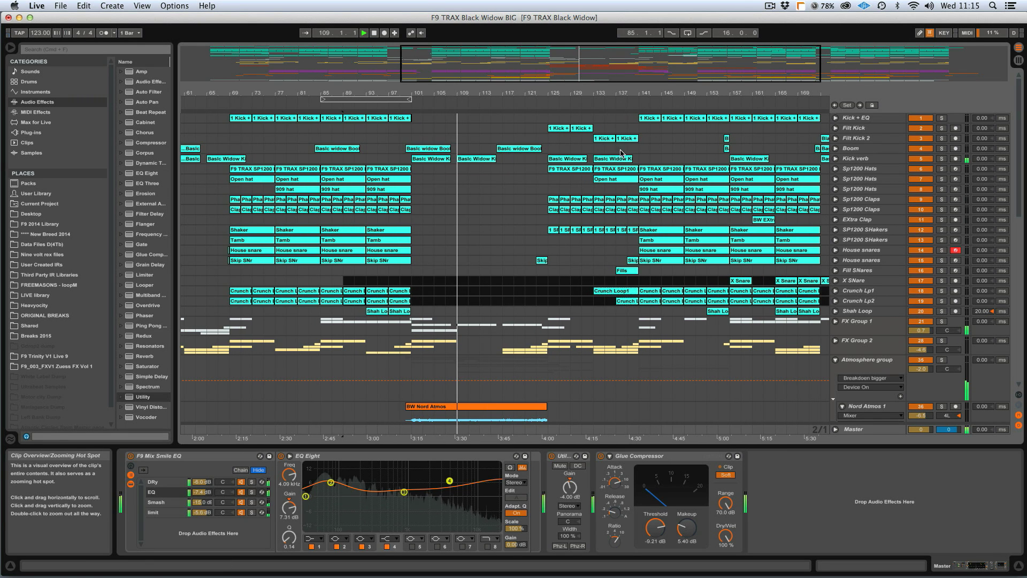
left_click(525, 280)
scroll(650, 320, "down", 15)
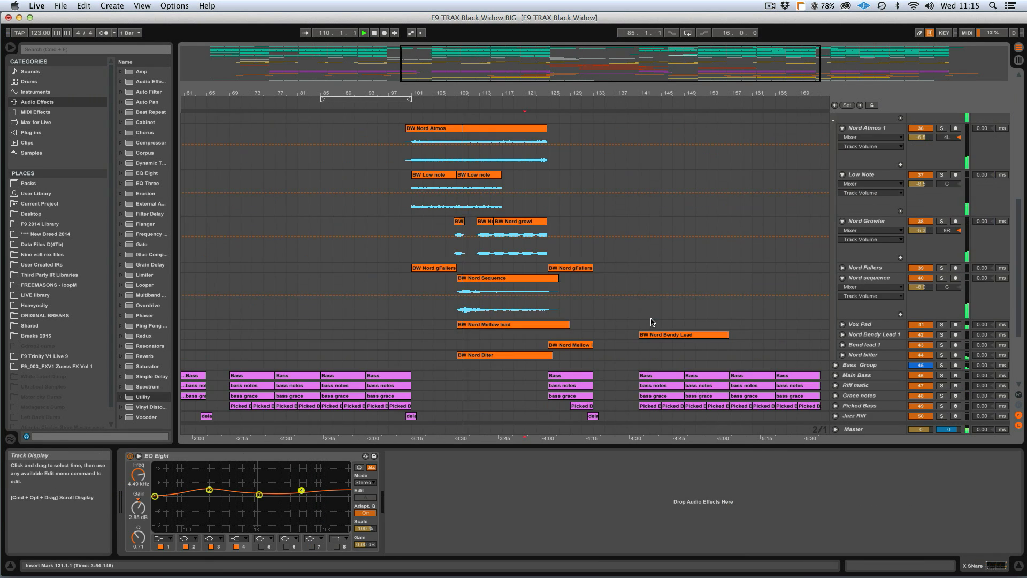
scroll(666, 323, "down", 5)
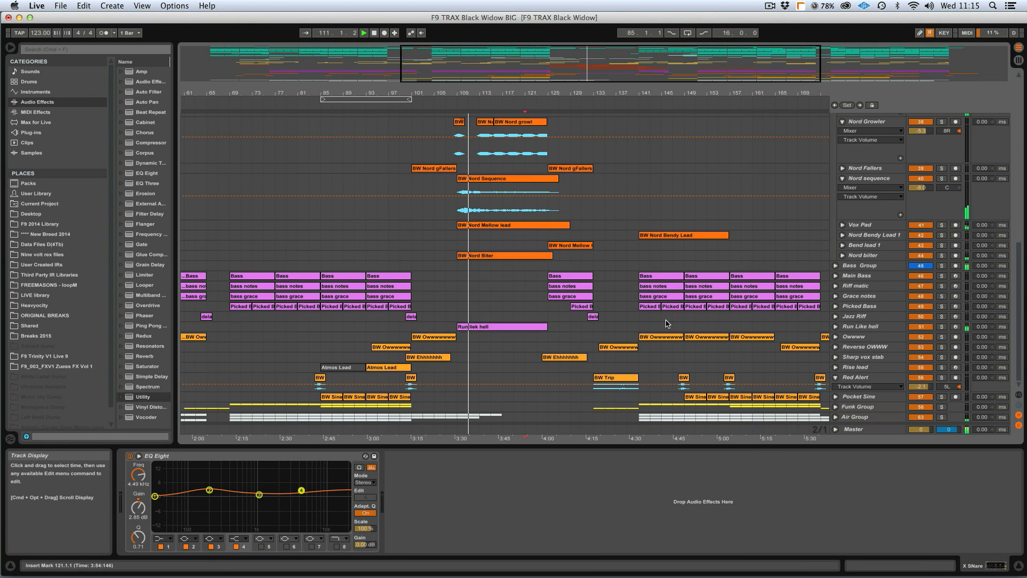
scroll(666, 323, "right", 5)
scroll(668, 323, "up", 1)
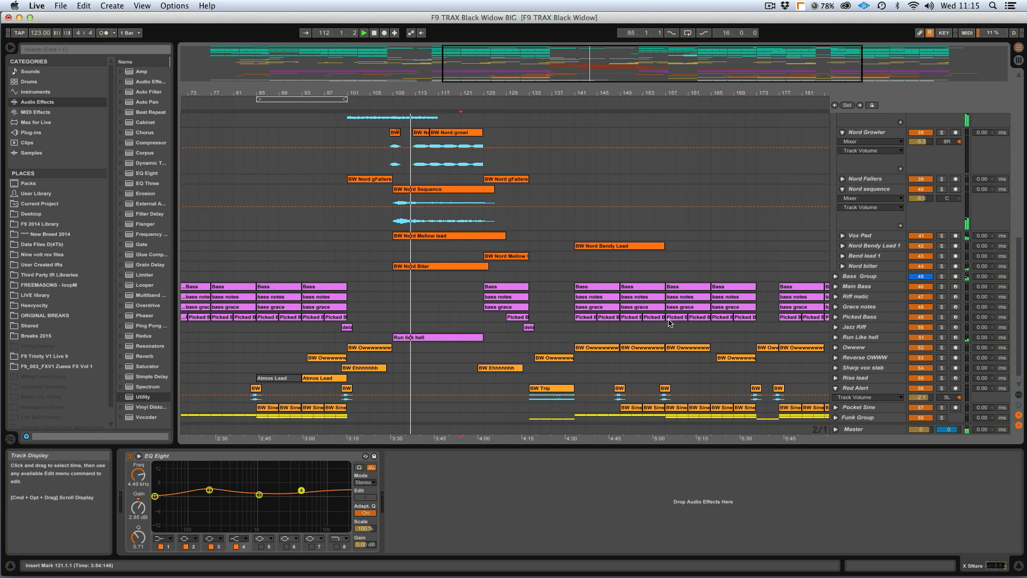
- Fold the Atmosphere group and display its Breakdown bigger rack and Reverb devices
scroll(668, 321, "up", 10)
left_click(833, 202)
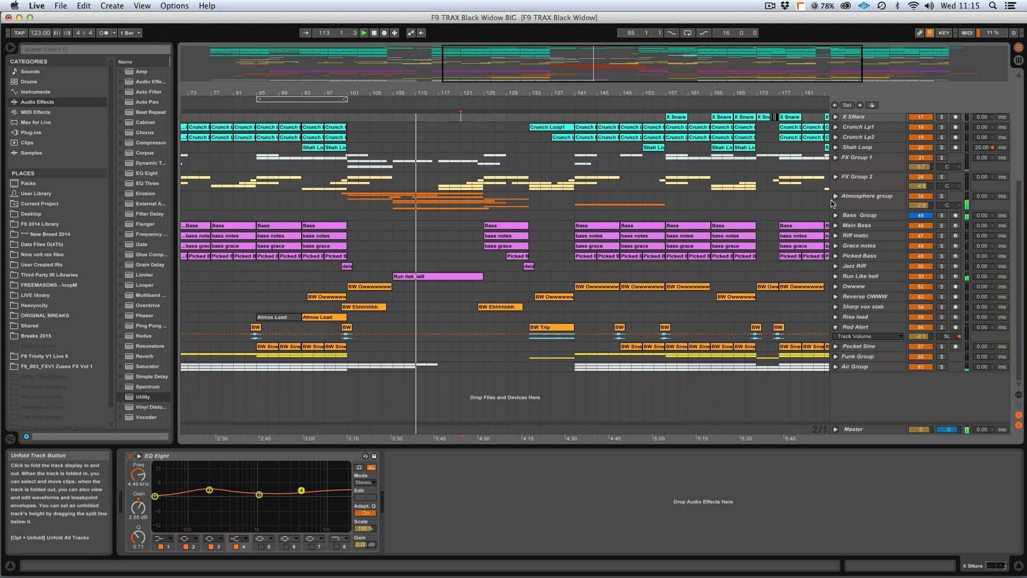
scroll(686, 239, "up", 10)
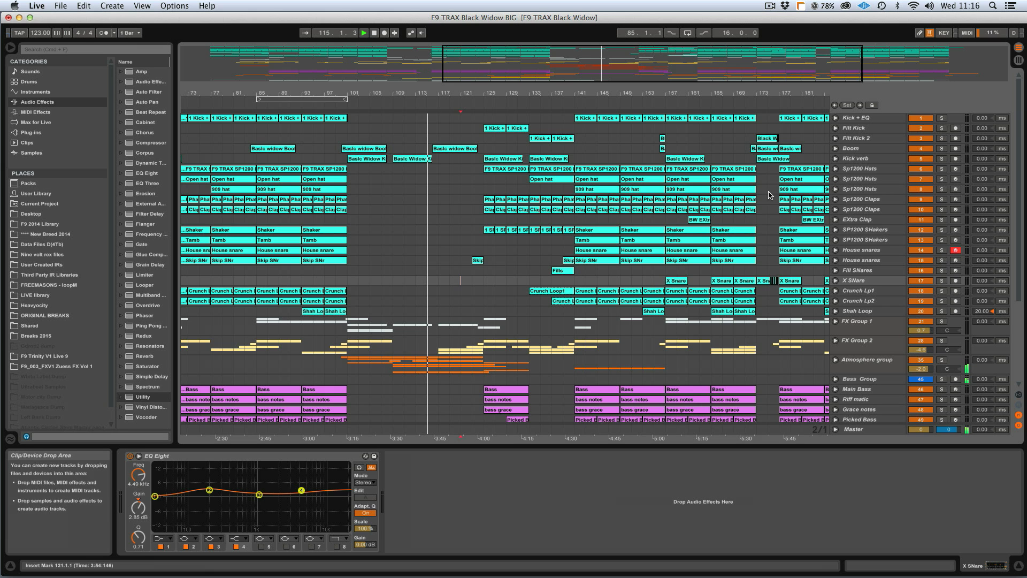
left_click(864, 359)
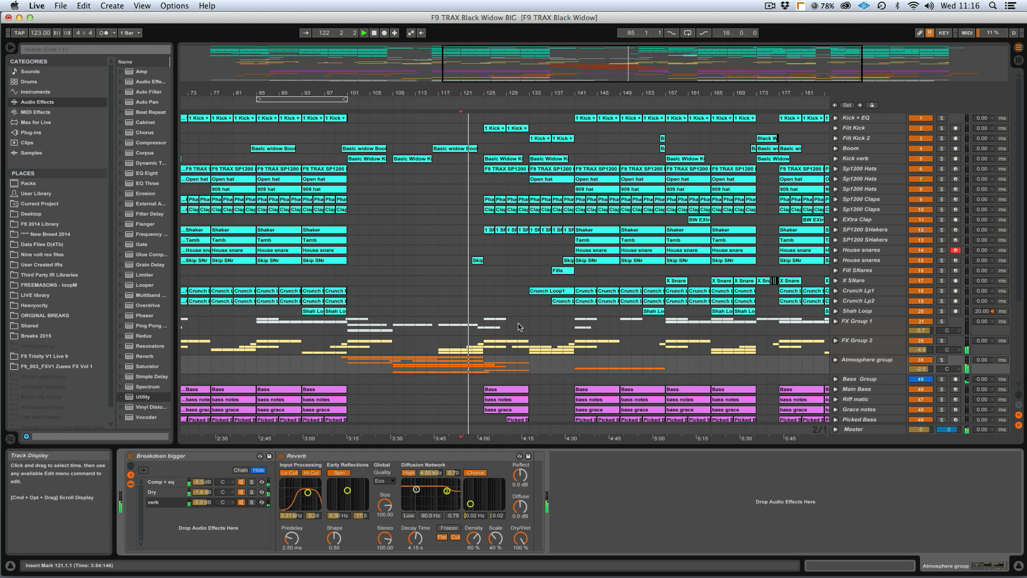
- Unfold FX Group 2 along with its CLimber FX and Riser FX tracks
left_click(836, 341)
scroll(681, 332, "down", 2)
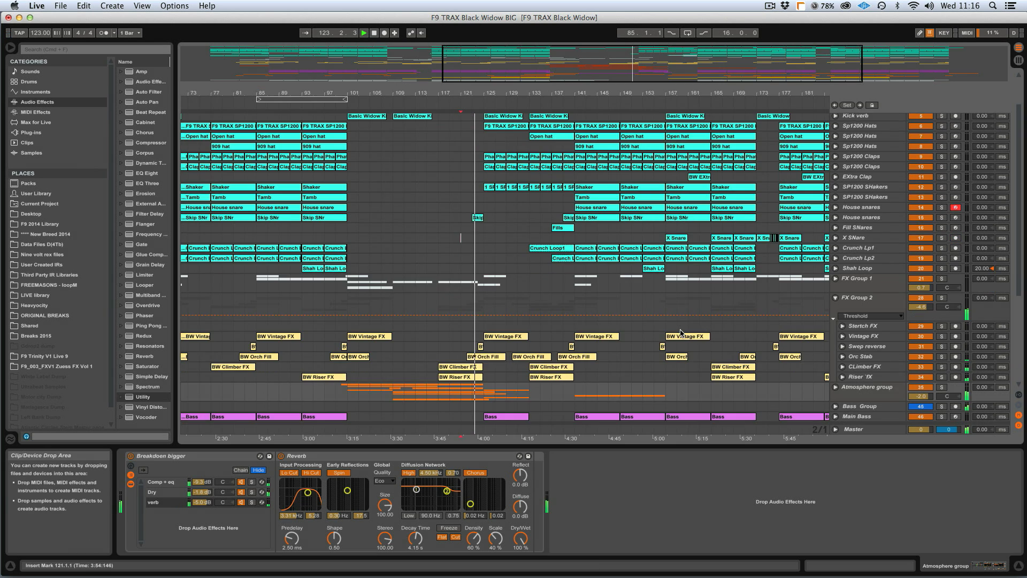
left_click(842, 366)
scroll(841, 396, "down", 1)
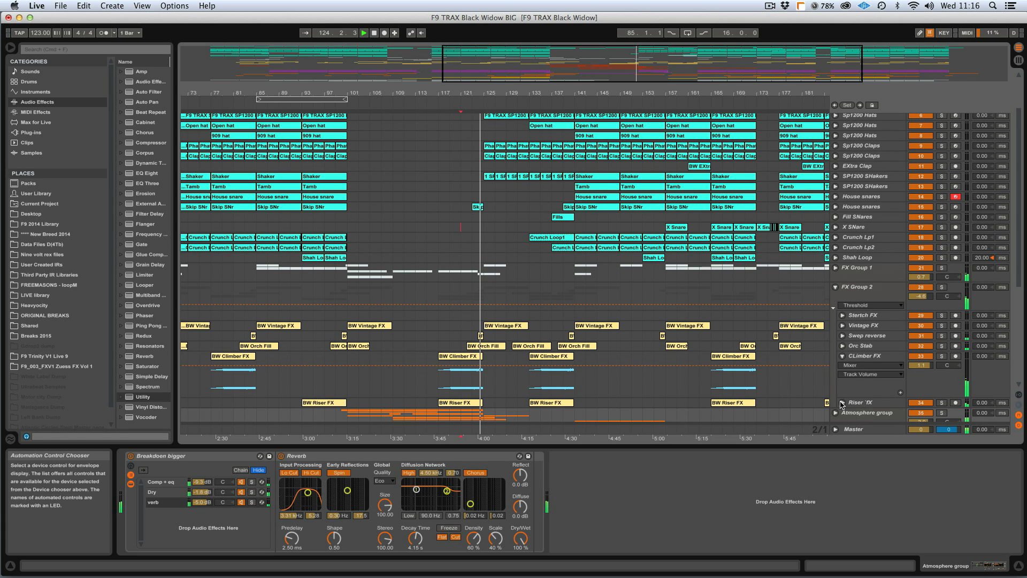
- Compare the FX Group 2 clips with the drum and bass arrangement, and fold the group again
scroll(711, 358, "up", 2)
scroll(711, 358, "up", 3)
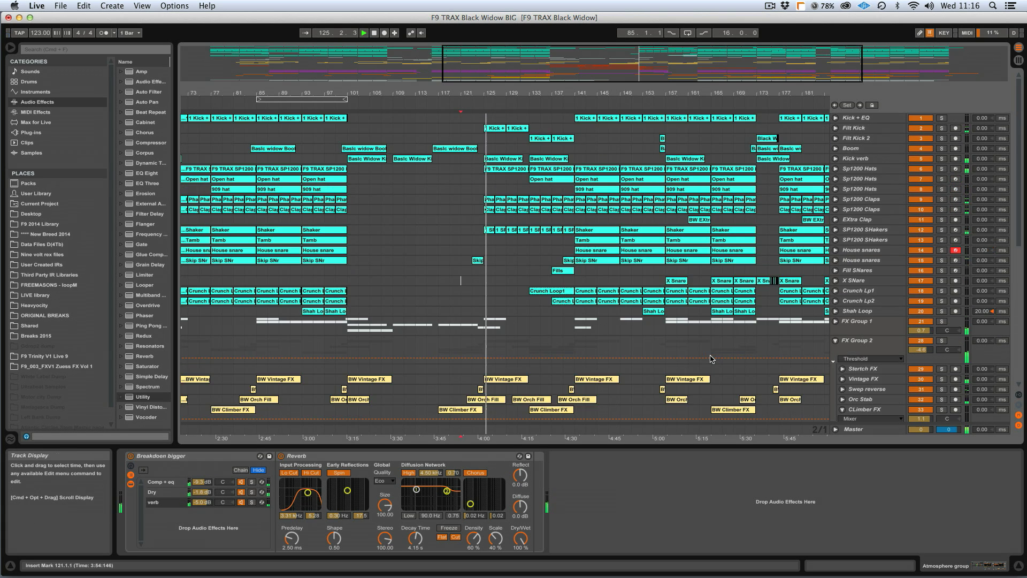
scroll(712, 358, "down", 10)
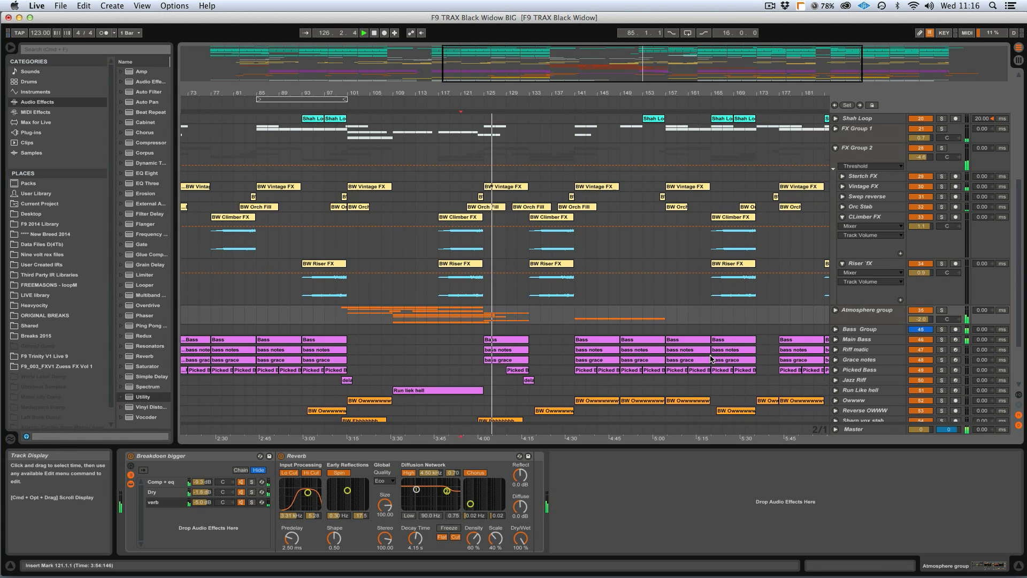
scroll(712, 358, "up", 6)
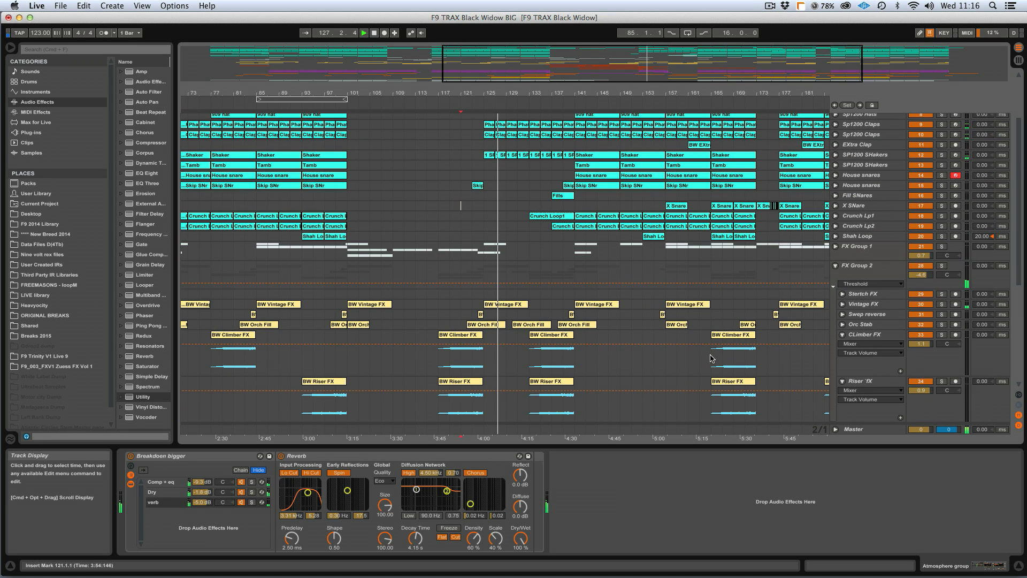
scroll(711, 359, "up", 5)
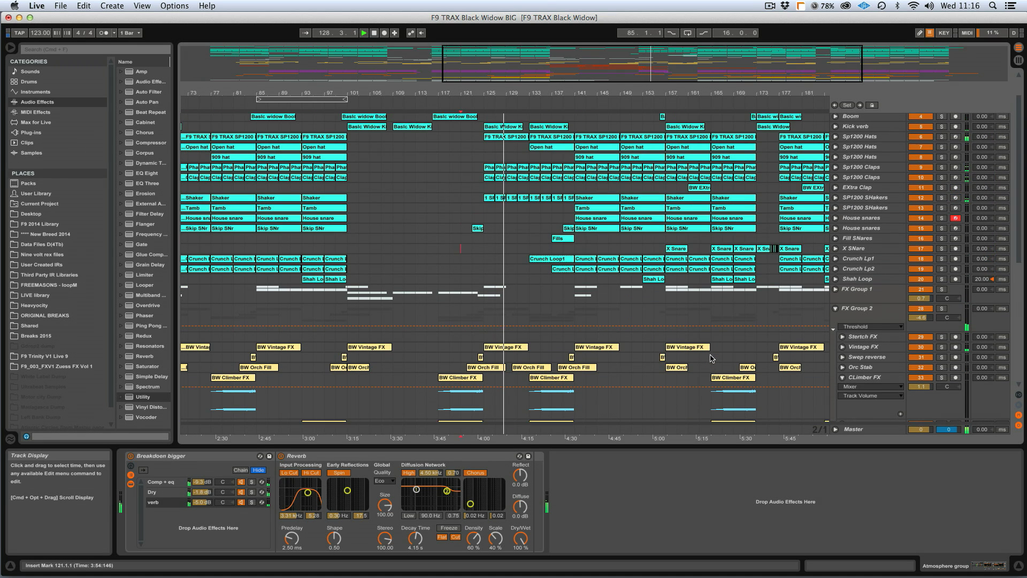
left_click(836, 343)
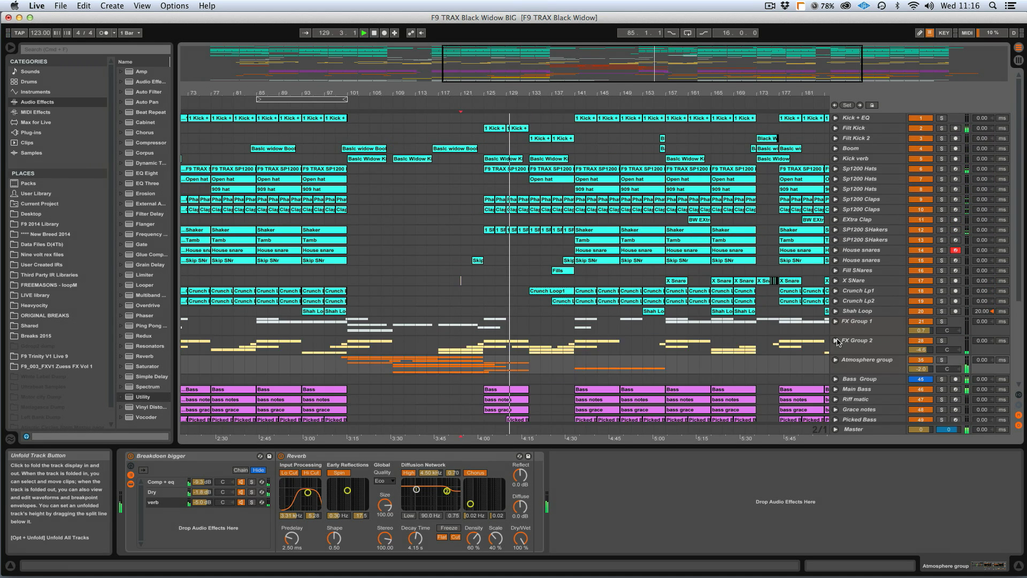
- Unfold the Funk Group and raise the Auto Filter cutoff on the Emin Funk track holding the Filt Funk clips
scroll(546, 355, "down", 6)
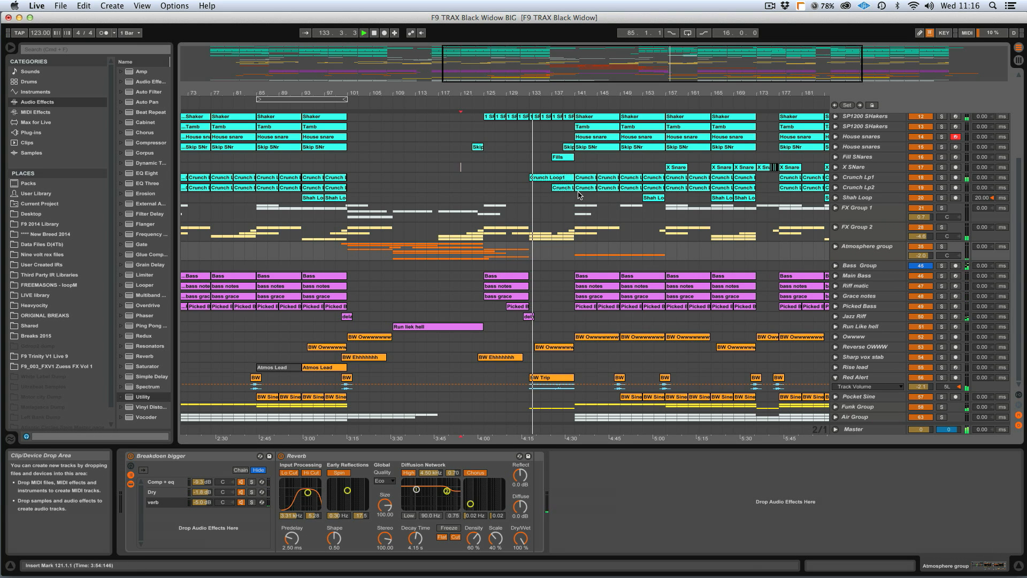
left_click(836, 408)
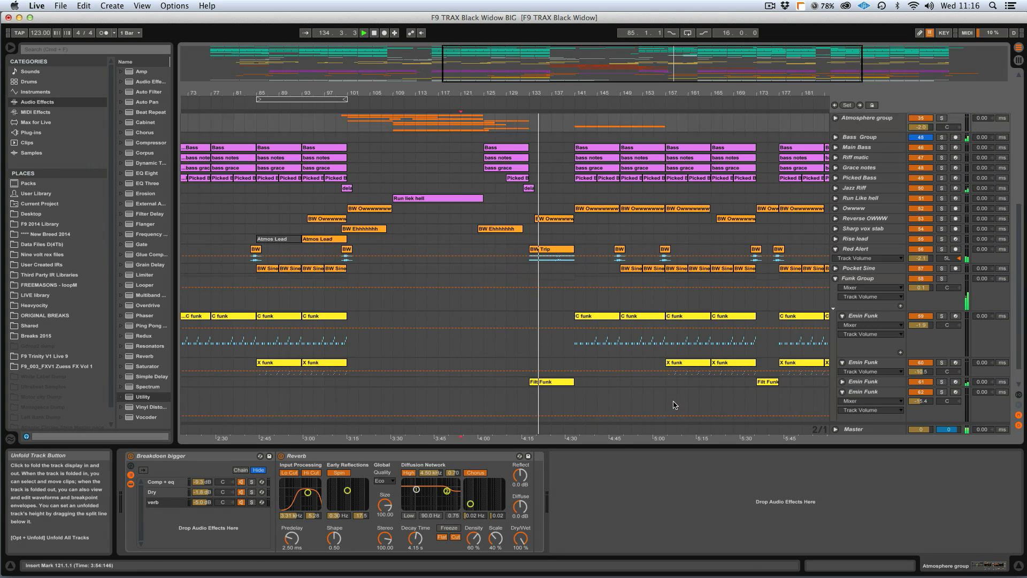
left_click(580, 360)
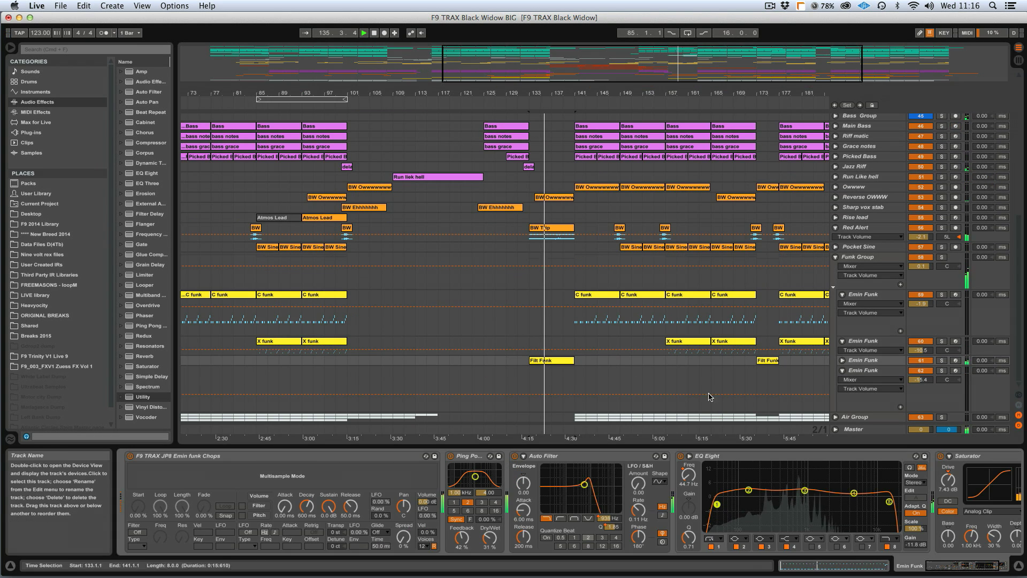
scroll(543, 470, "right", 5)
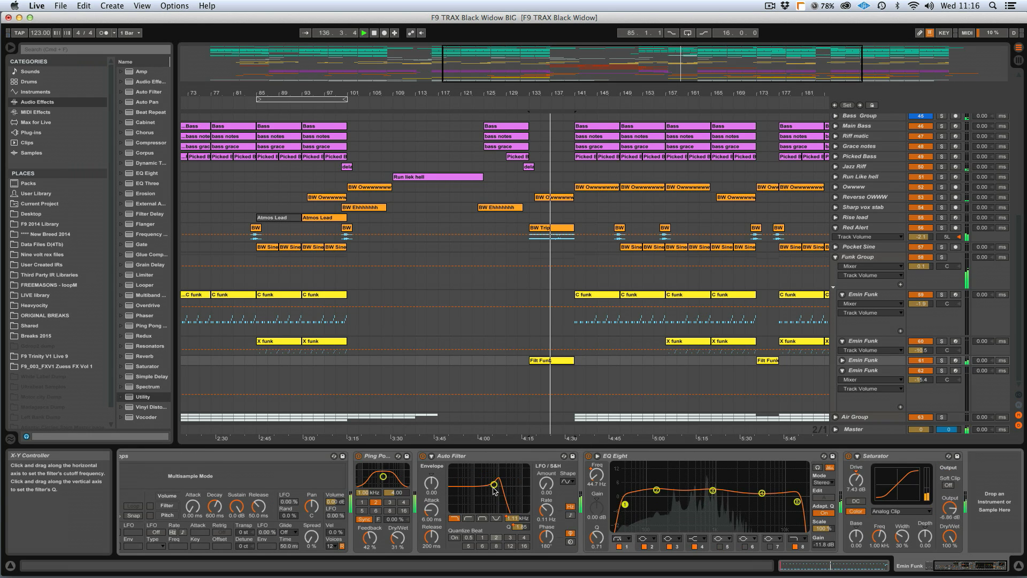
left_click_drag(494, 485, 496, 488)
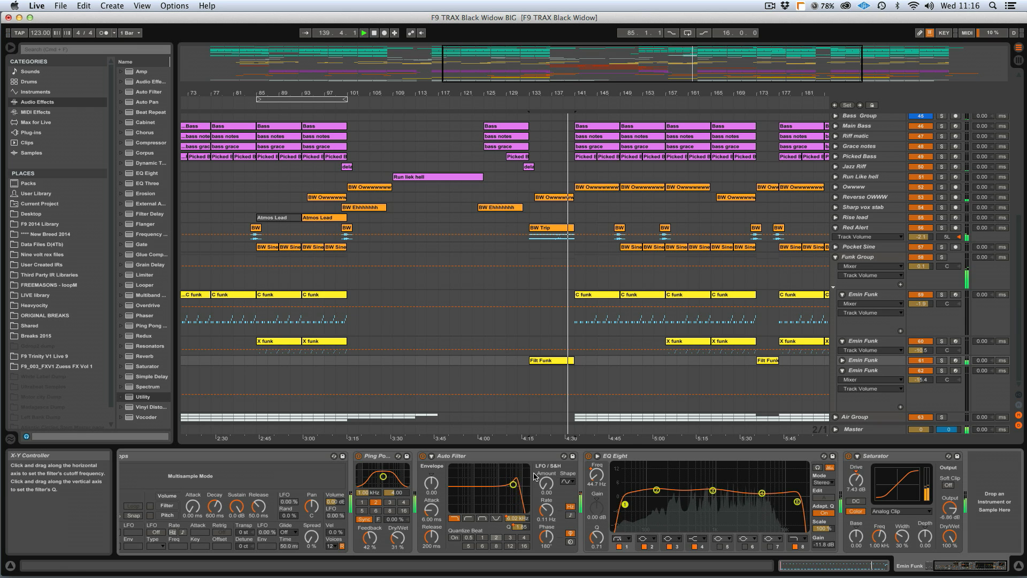
- Fold the Funk Group and stop playback at the drum tracks
left_click(836, 261)
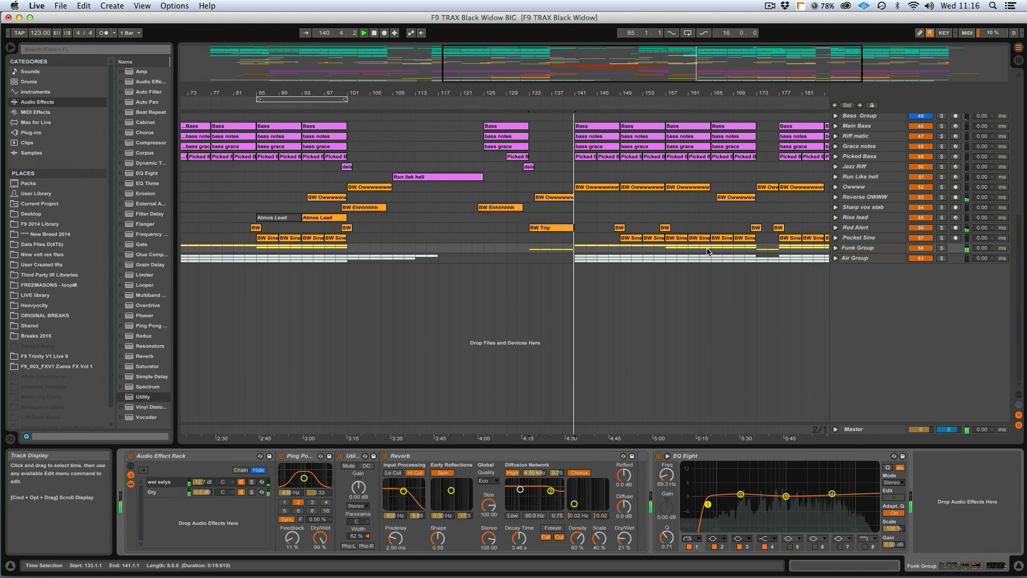
scroll(813, 161, "up", 10)
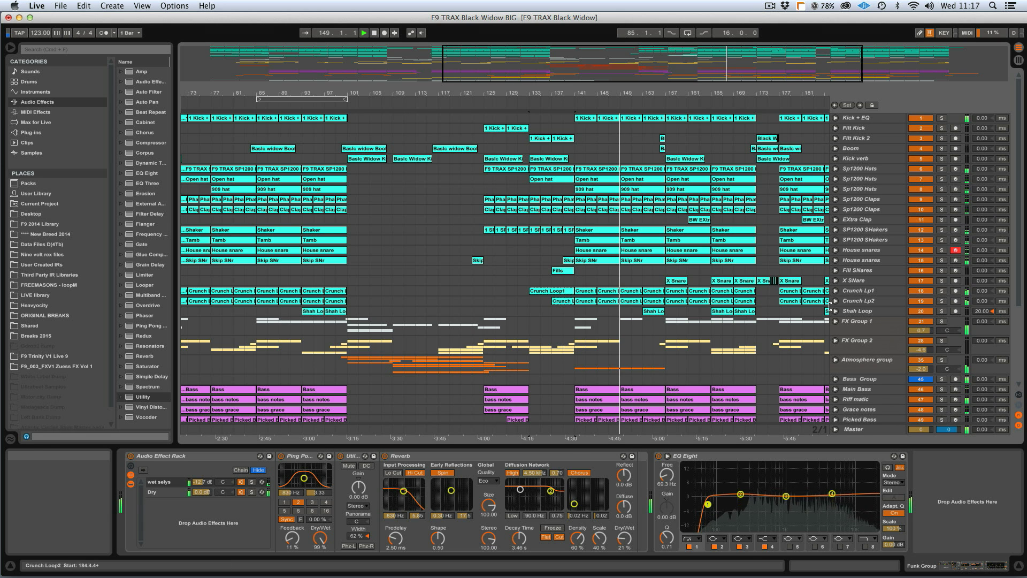
key("space")
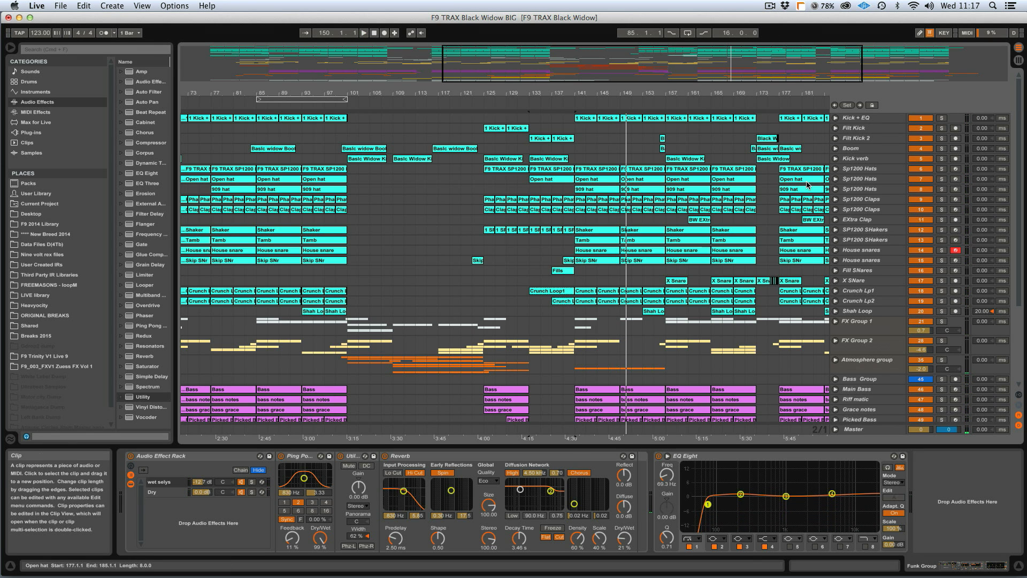
- Unfold the first Sp1200 Hats track and the Kick + EQ track to show their contents
left_click(871, 169)
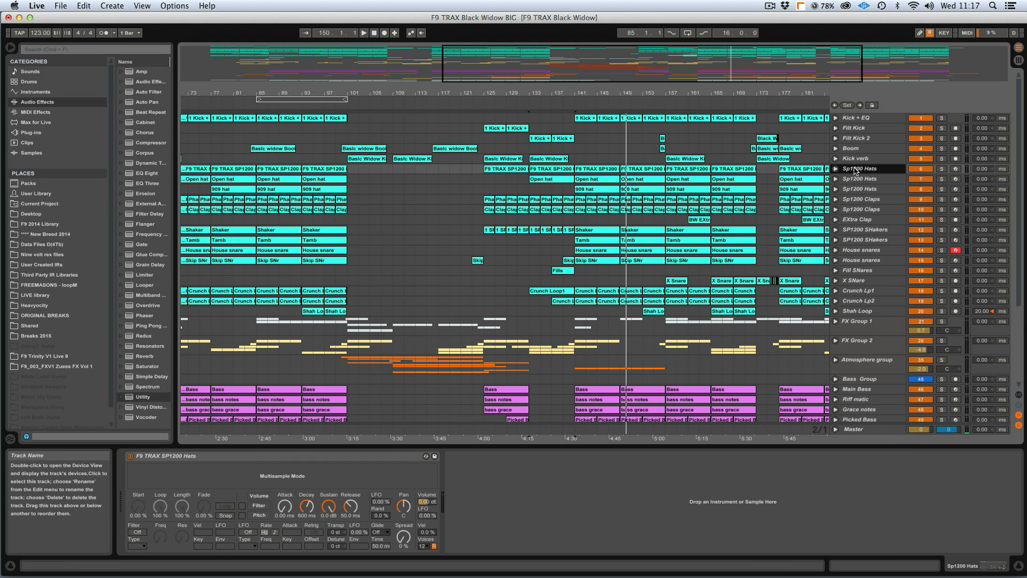
left_click(837, 170)
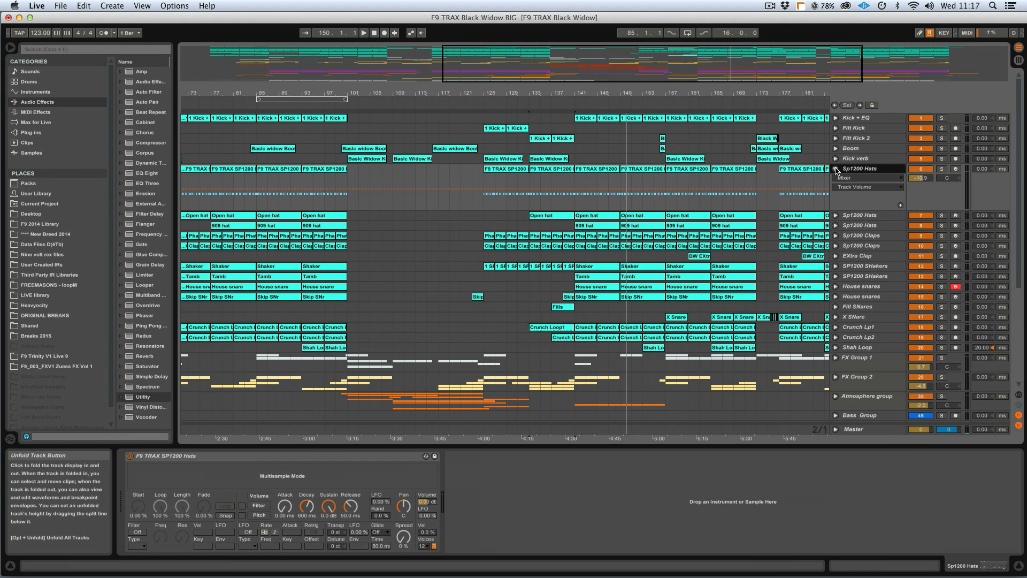
left_click(839, 118)
left_click(838, 118)
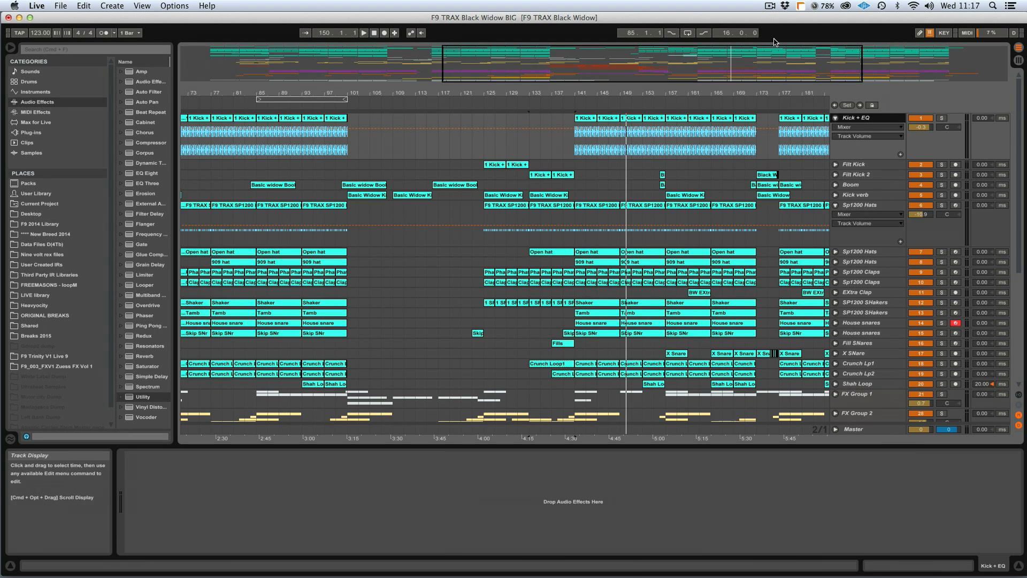
- Zoom the arrangement in around bars 107 to 161 and arm the first Sp1200 Hats track for recording
left_click_drag(776, 59, 711, 62)
left_click(867, 205)
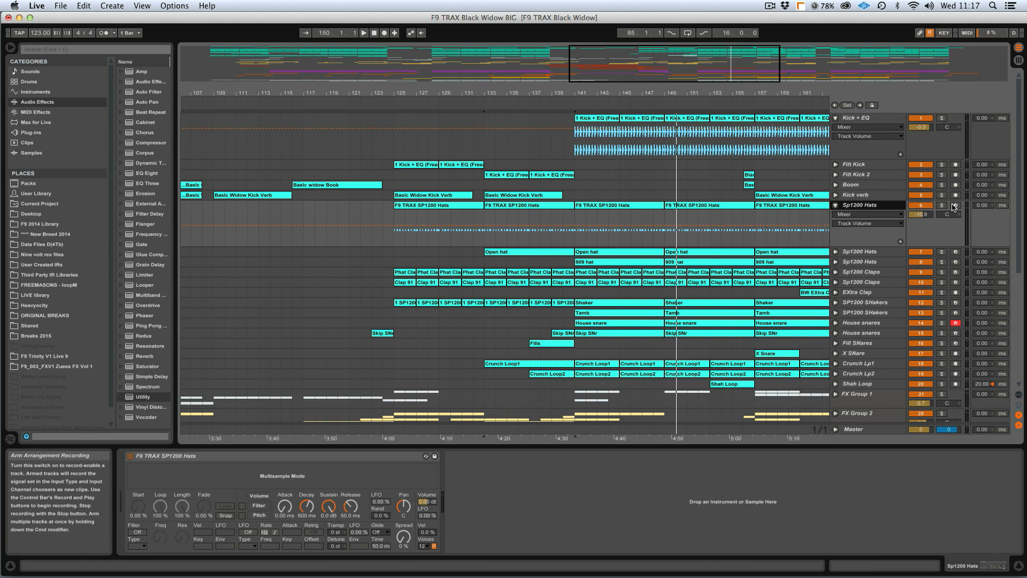
left_click(955, 205)
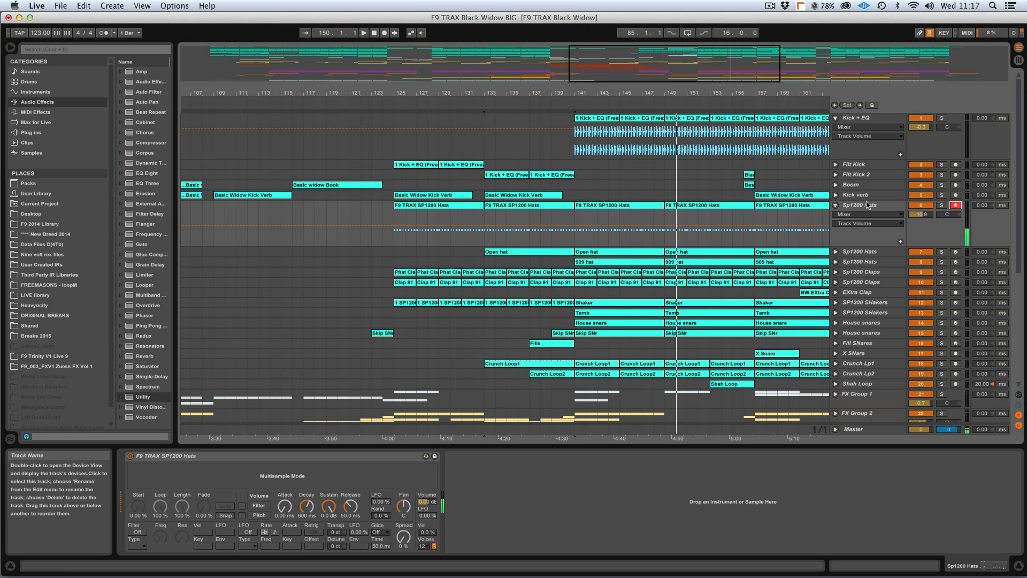
- Arm the first Sp1200 Claps track and unfold the 909 hat and first SP1200 SHakers tracks
left_click(836, 262)
left_click(848, 312)
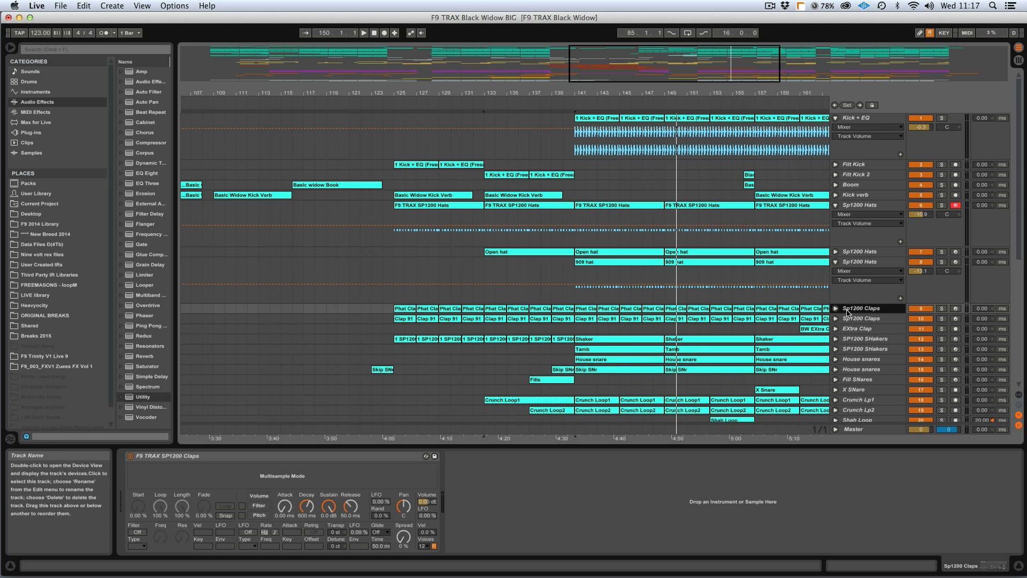
left_click(956, 309)
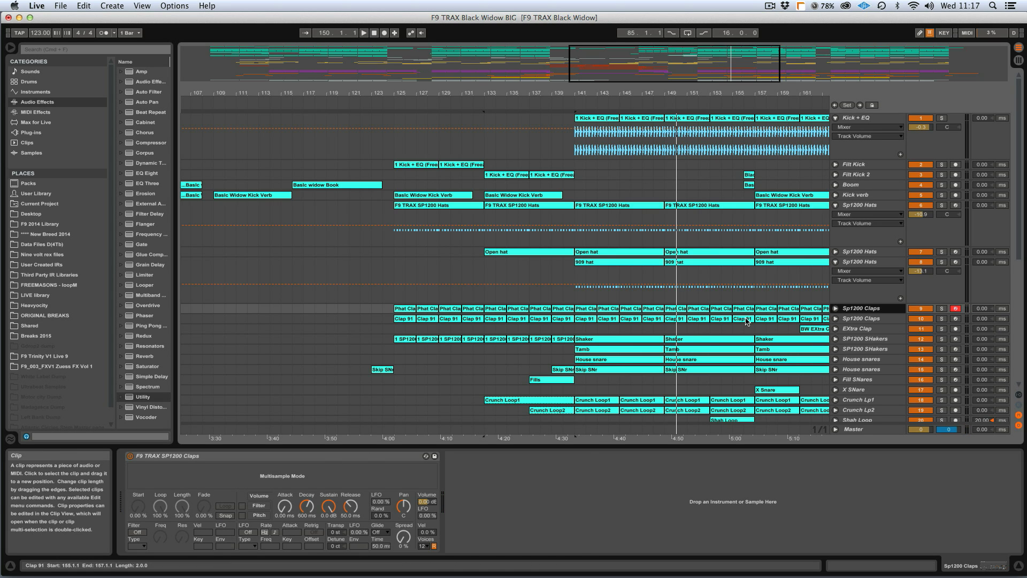
left_click(839, 340)
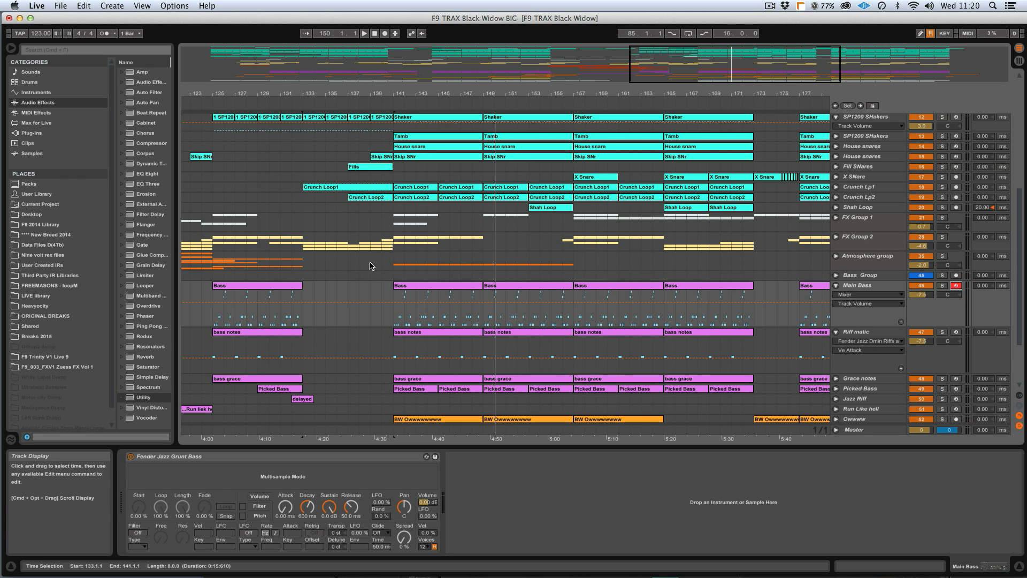
- Open the Main Bass track's clip at bar 141 and enlarge the MIDI note editor to view its full note range
double_click(438, 308)
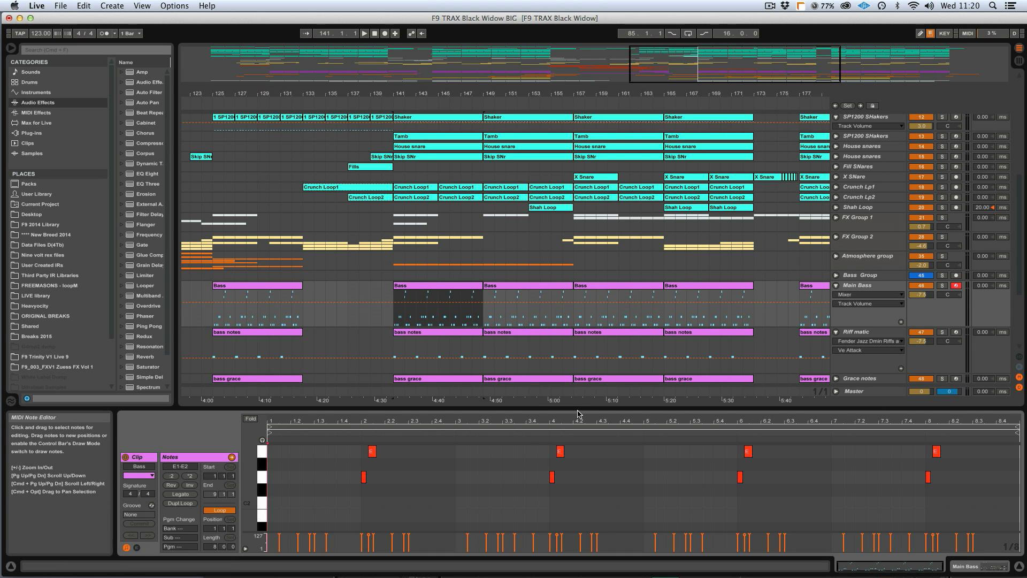
left_click_drag(556, 410, 556, 179)
scroll(497, 353, "up", 3)
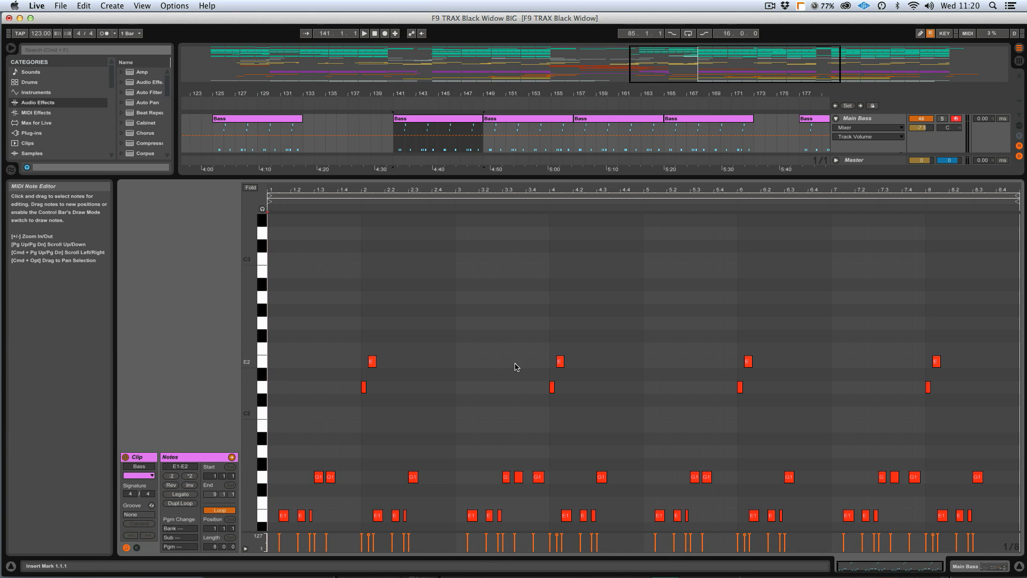
scroll(503, 316, "down", 1)
- Shrink the MIDI note editor back down and select the Riff matic track
left_click_drag(490, 179, 495, 440)
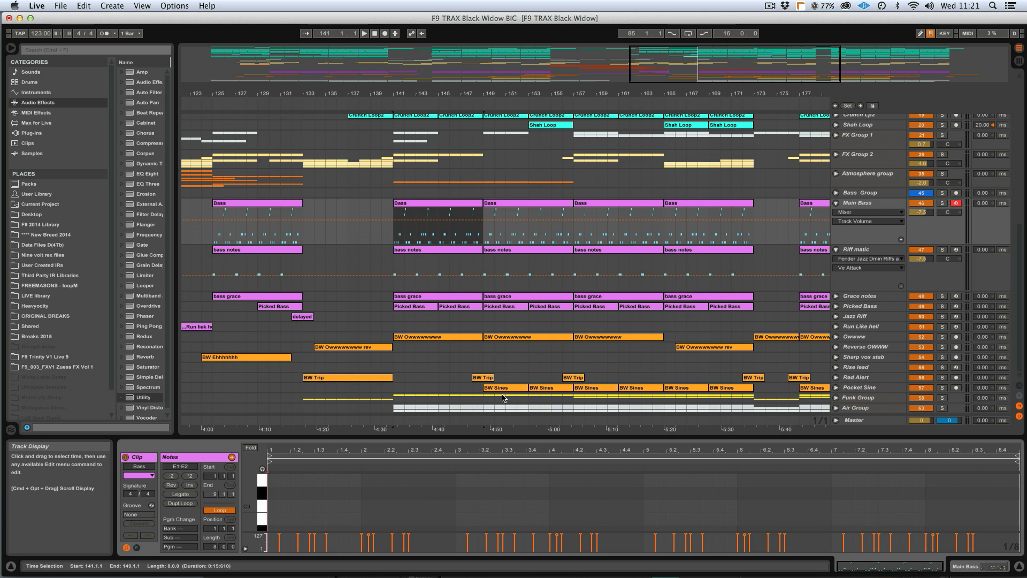
left_click(862, 250)
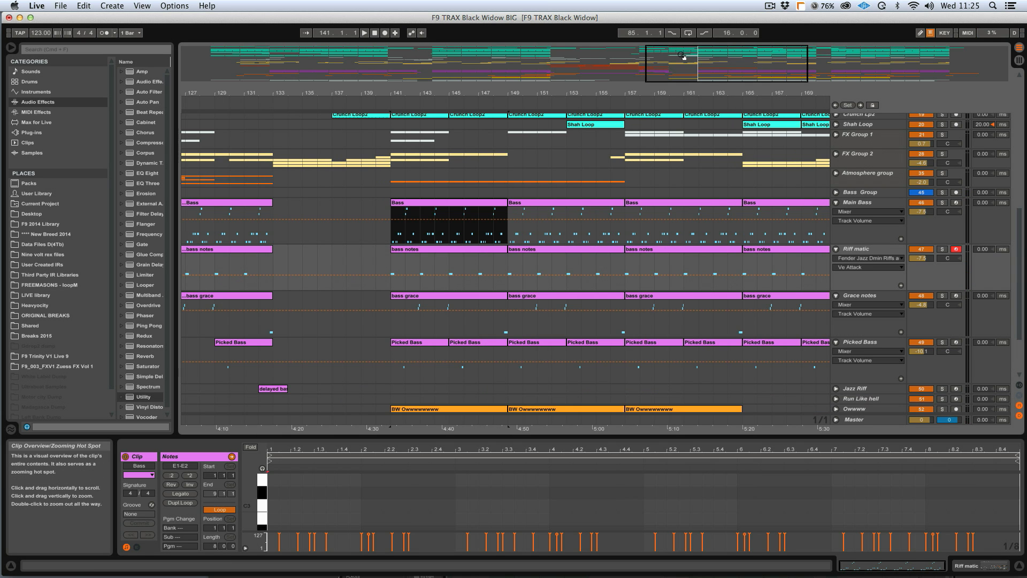
- Select the Riff matic, Grace notes and Picked Bass tracks in turn to compare their clips from bar 141 onward
left_click_drag(683, 56, 685, 77)
left_click(856, 249)
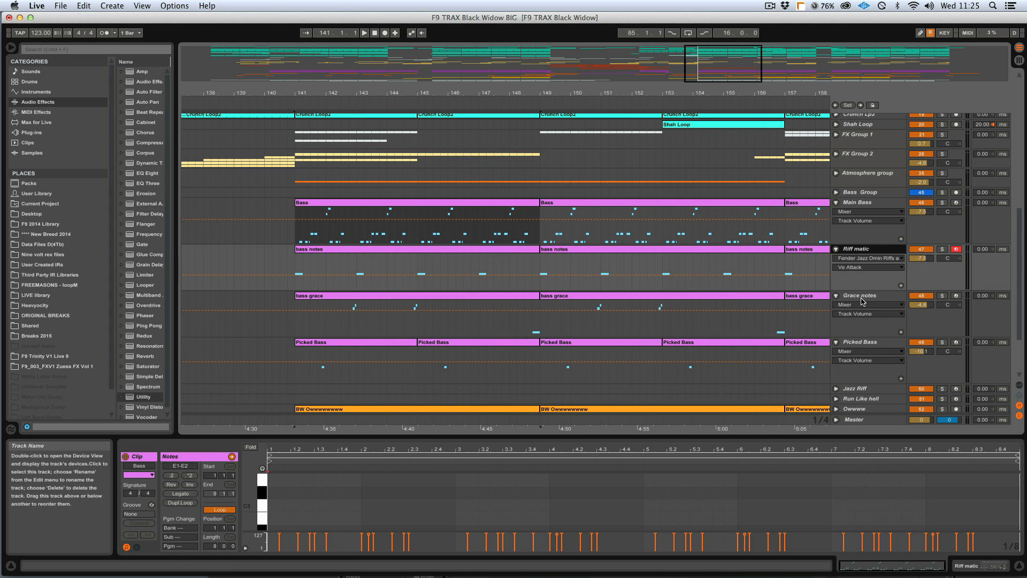
left_click(861, 300)
left_click(865, 345)
left_click(857, 255)
left_click(862, 300)
left_click(858, 346)
- Select bars 141 to 149 across the Main Bass and Riff matic tracks and audition the soloed Bass Group
left_click_drag(294, 226, 540, 258)
left_click(866, 193)
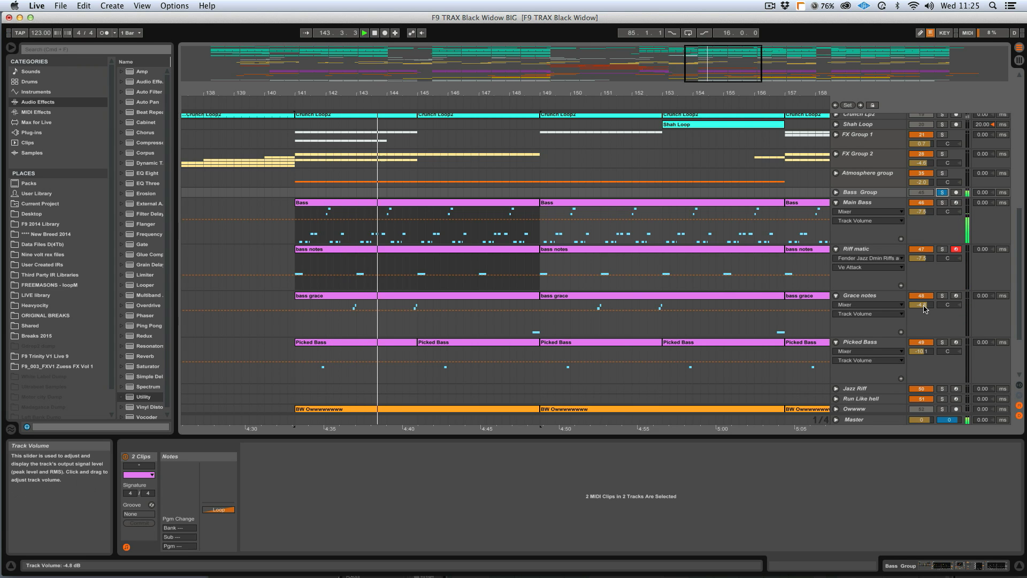
left_click_drag(921, 305, 921, 303)
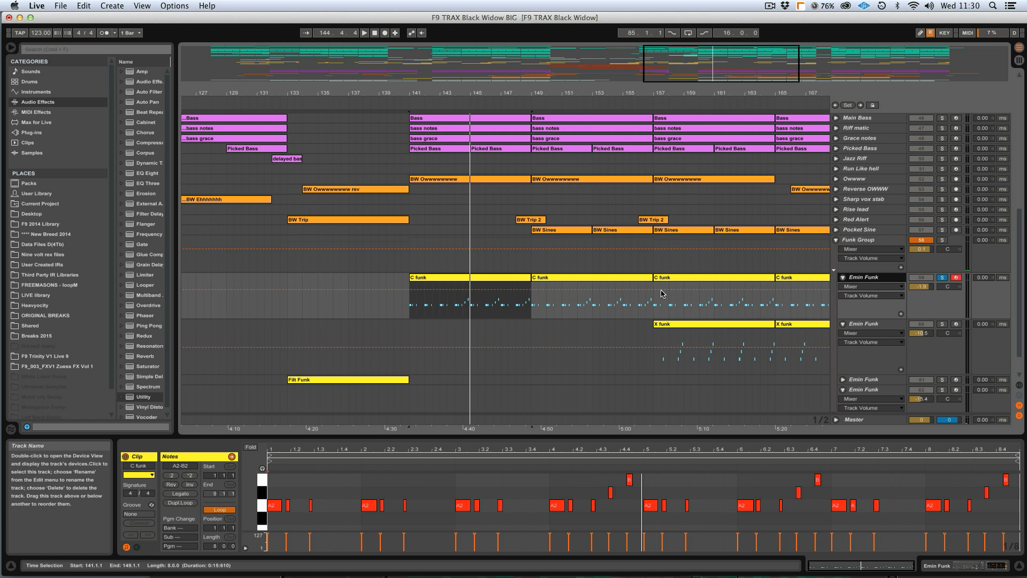
- Select the C funk clip at bar 157, solo the Emin Funk track holding the X funk clips as well, and play from there
left_click(642, 203)
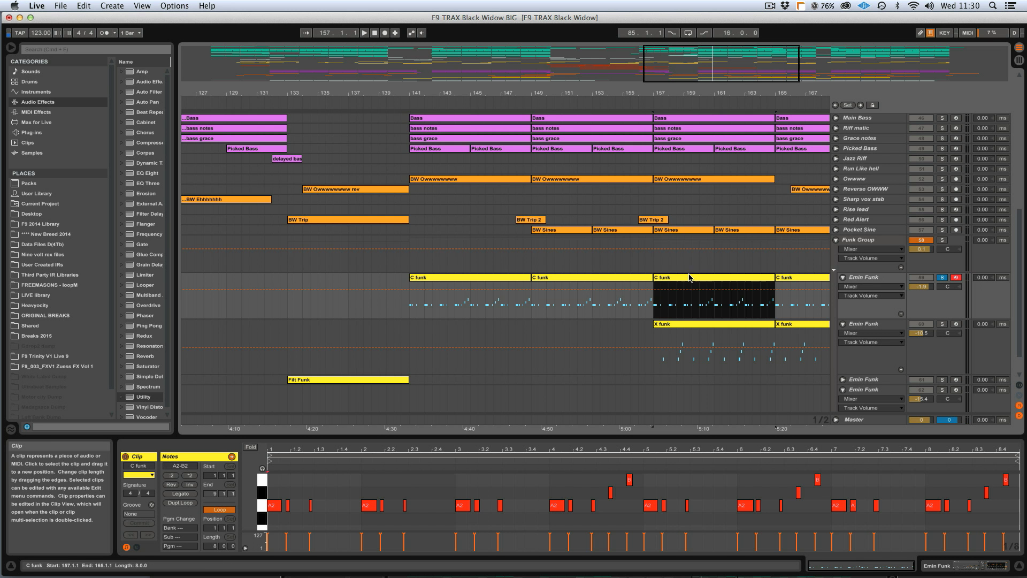
scroll(689, 277, "right", 5)
left_click(517, 277)
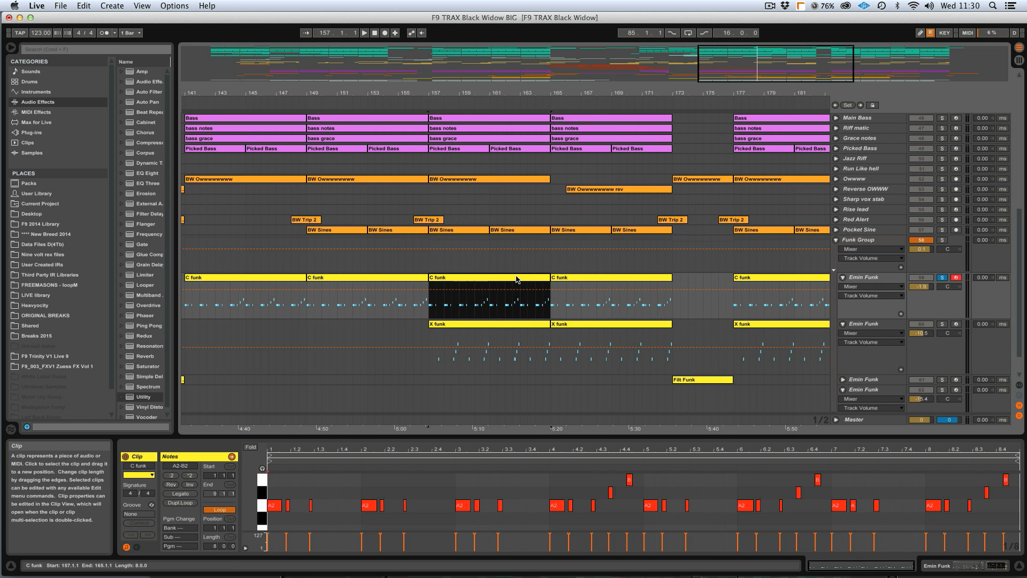
left_click(942, 324)
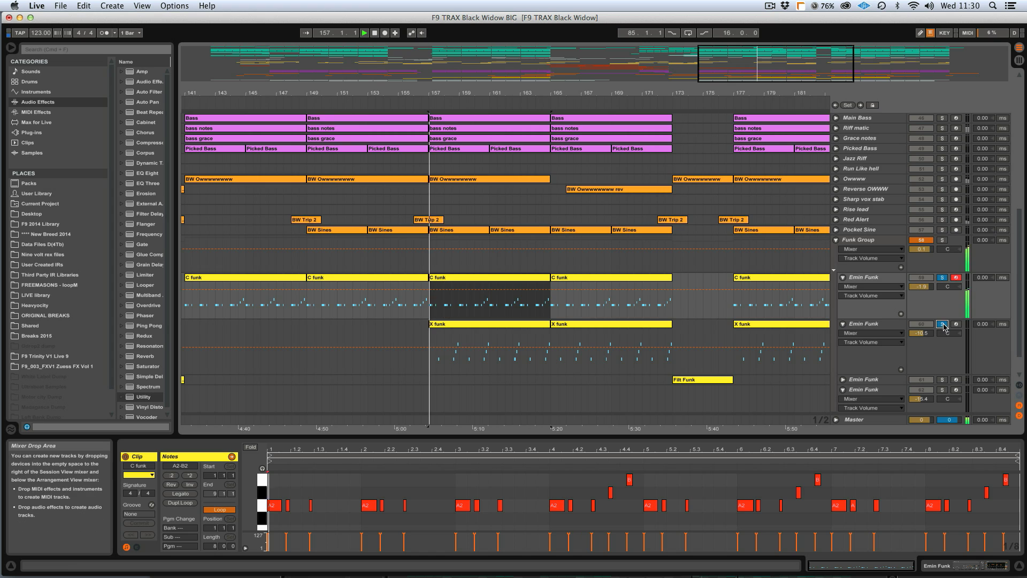
key("space")
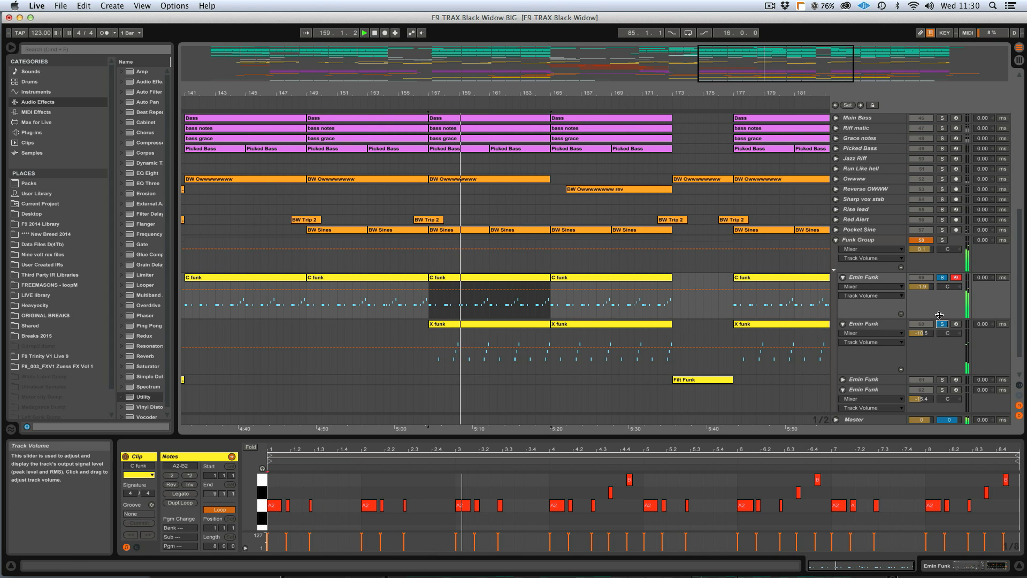
- Solo the Funk Group, then switch its solo off and on again to compare it with the full mix
left_click(943, 241)
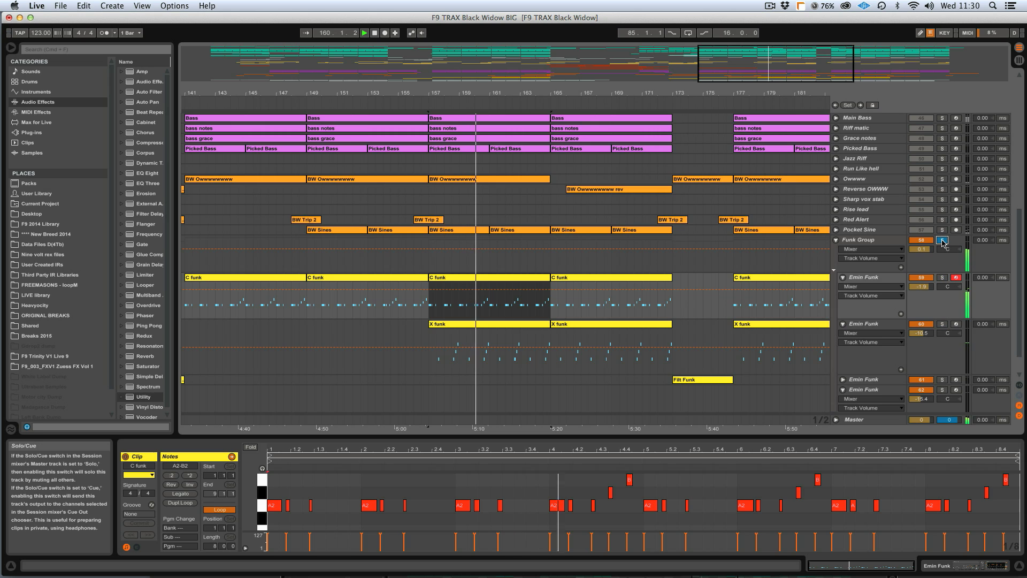
left_click(943, 240)
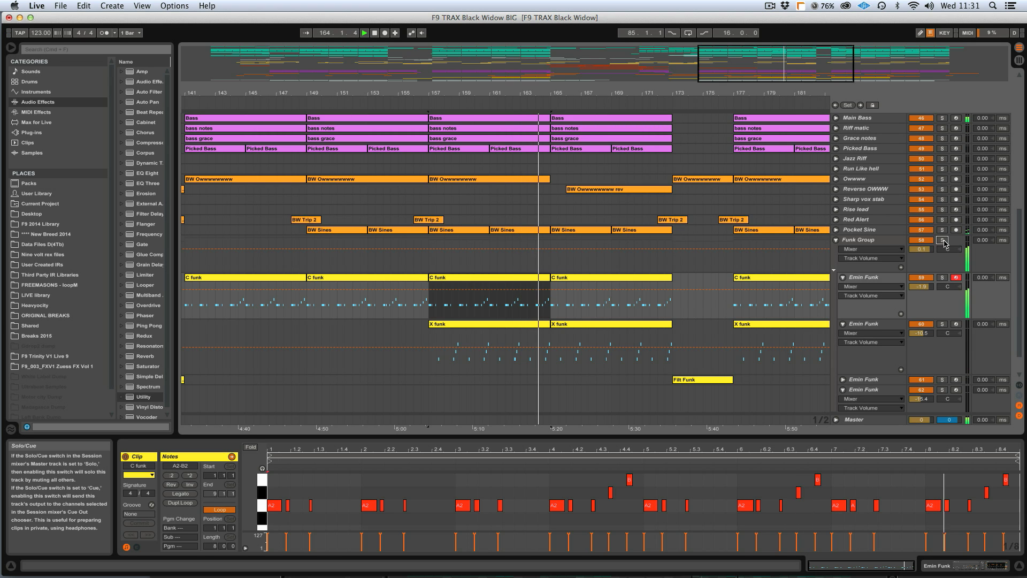
left_click(943, 241)
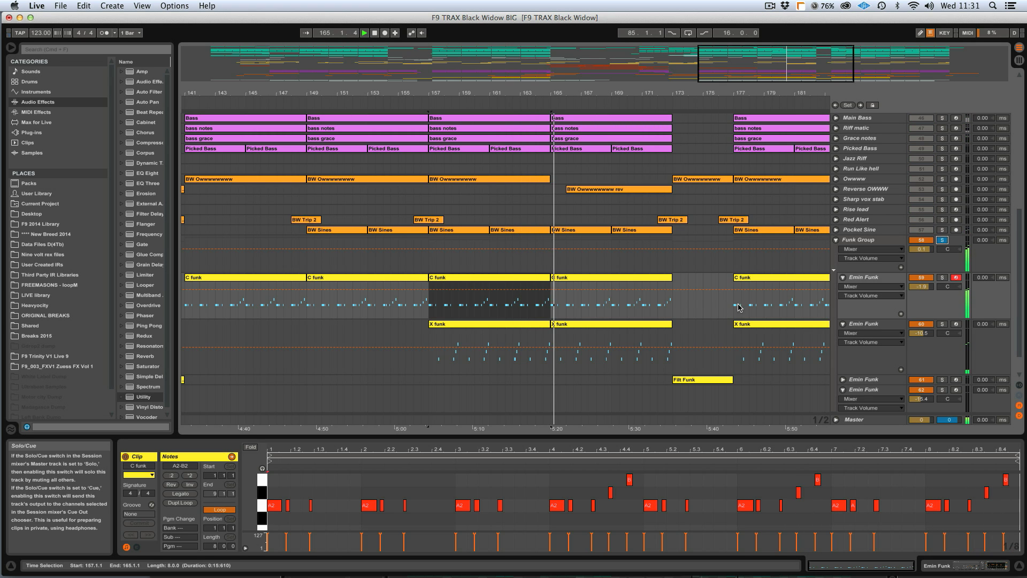
- Solo and unfold the Emin Funk track holding the Filt Funk clip at bar 133 and play the clip from its middle
scroll(527, 407, "left", 10)
left_click(545, 380)
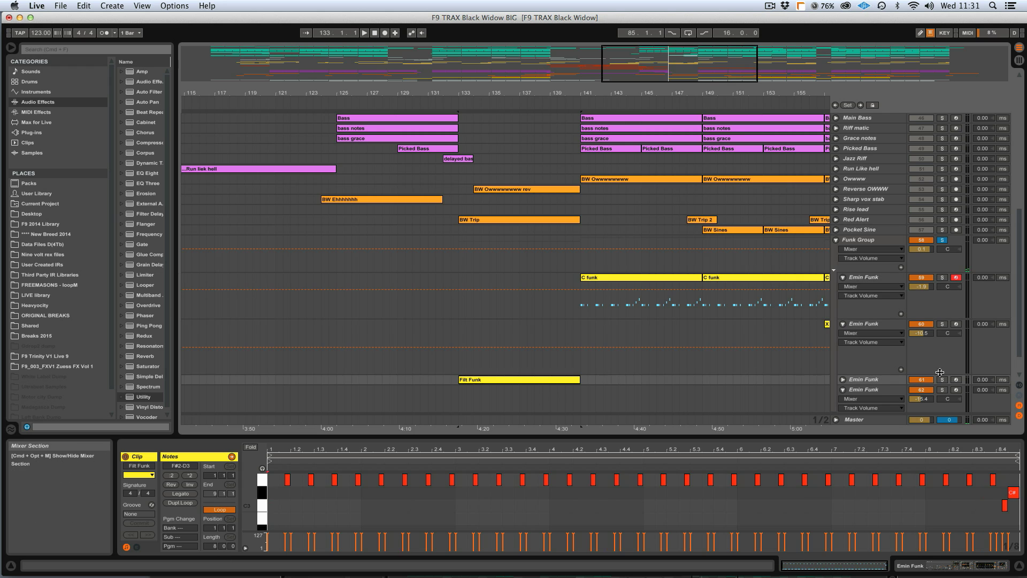
left_click(942, 379)
left_click(844, 382)
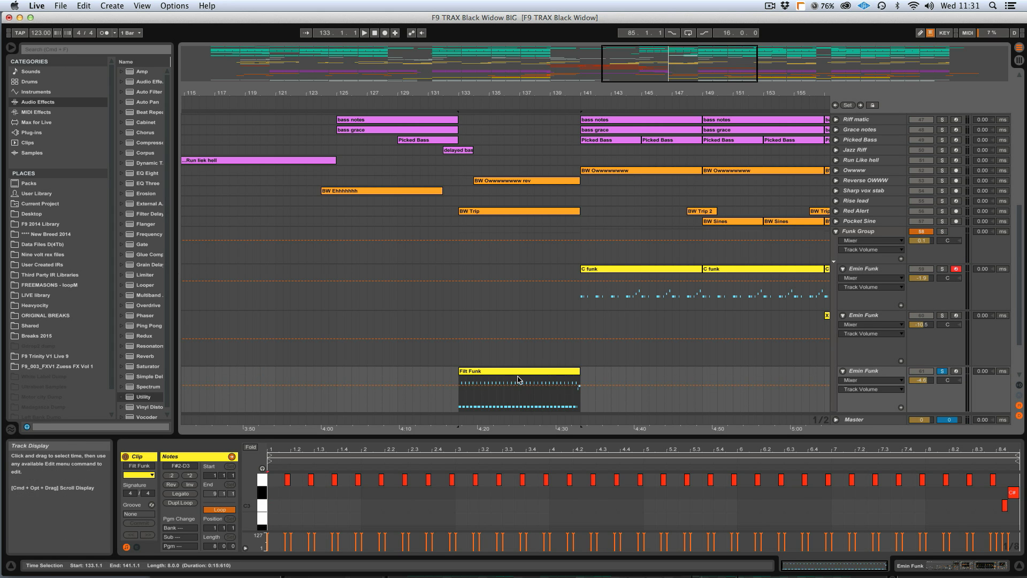
left_click(519, 391)
key("space")
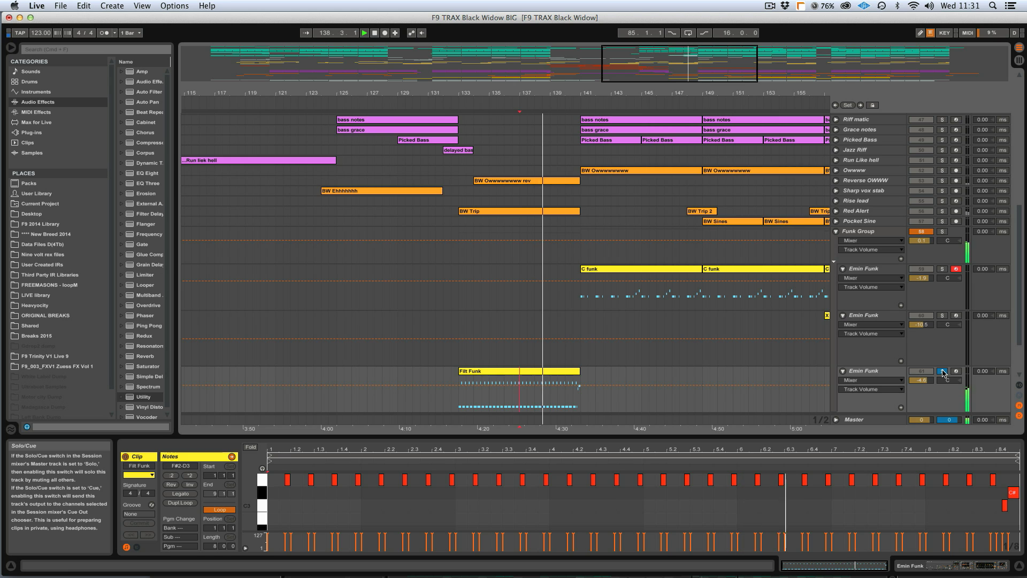
- Show the Filt Funk track's device chain, turn off its solo and fold the Funk Group
left_click(902, 373)
left_click(942, 372)
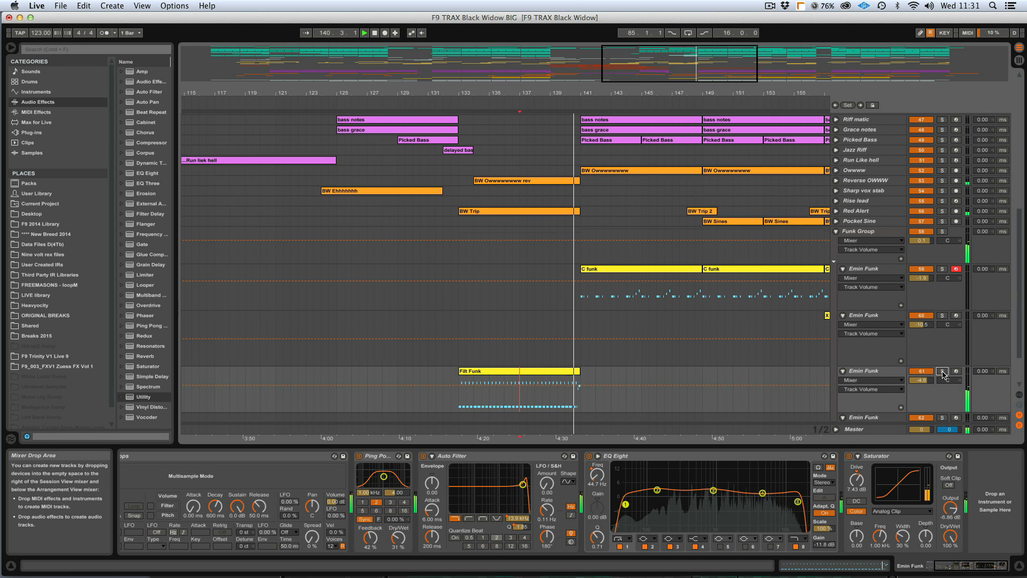
left_click(836, 232)
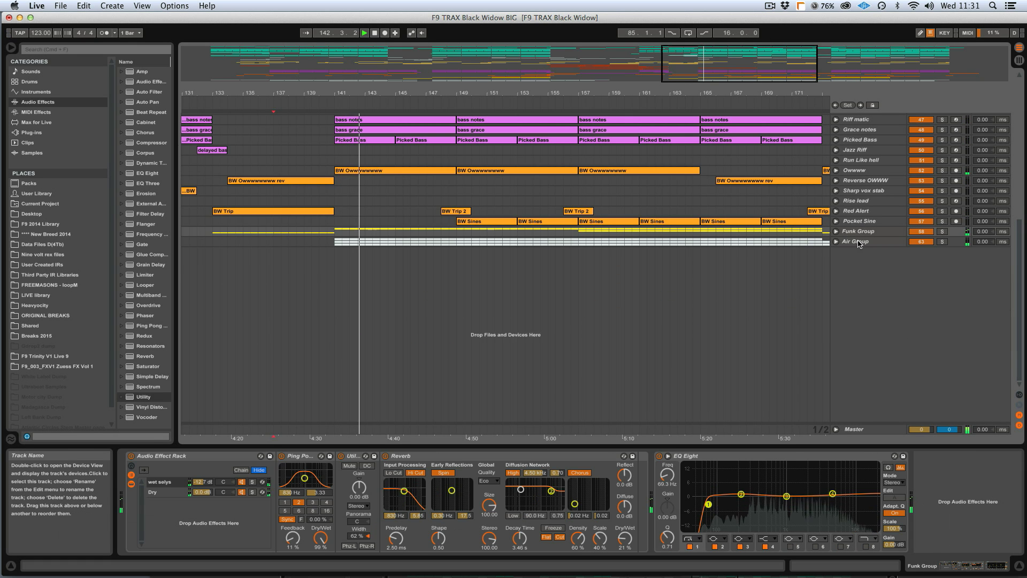
- Unfold the Atmosphere group, solo the Vox Pad track and play its BW Nord Mellow lead clip from bar 109
scroll(734, 274, "up", 5)
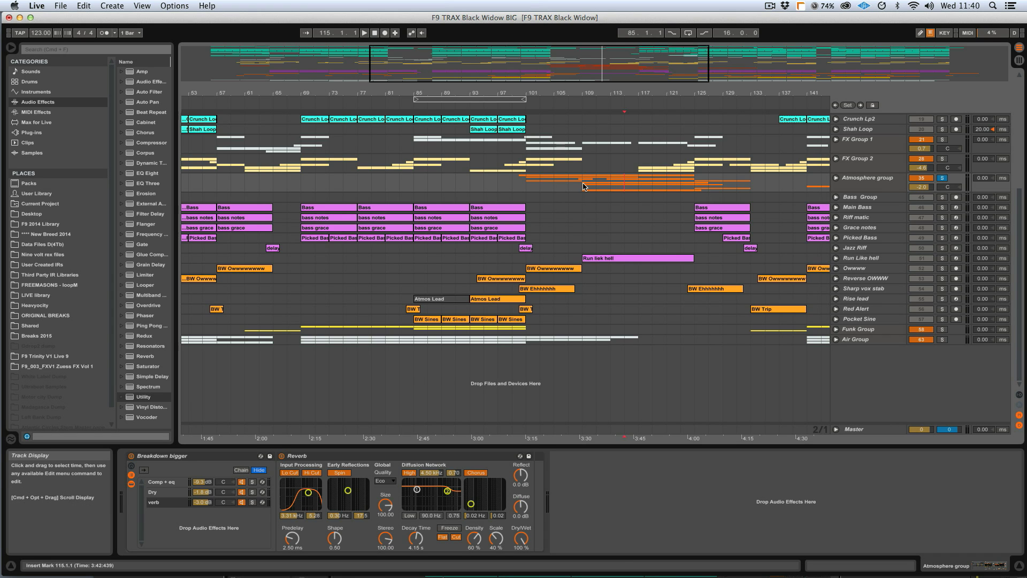
left_click(836, 178)
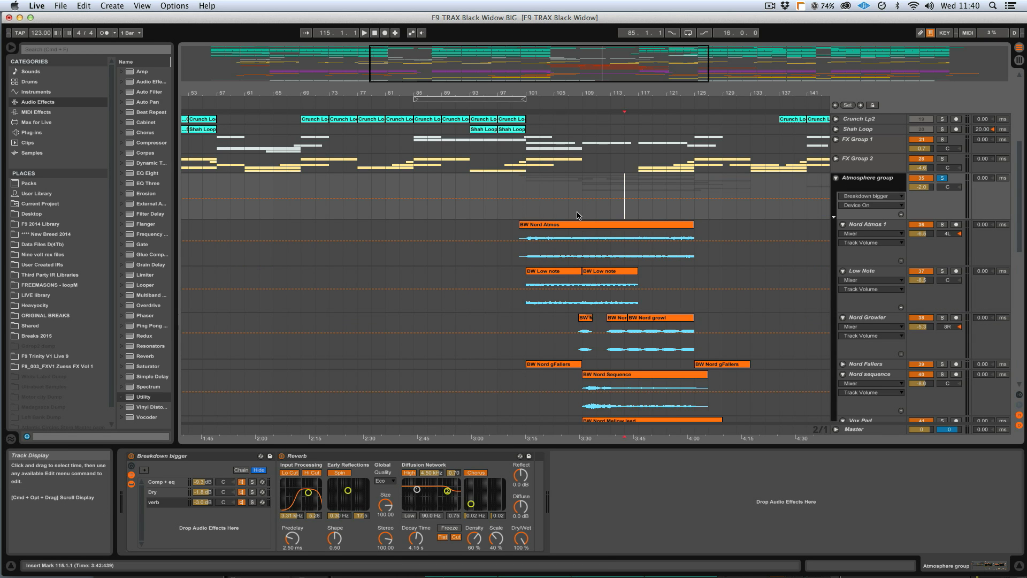
scroll(594, 225, "down", 3)
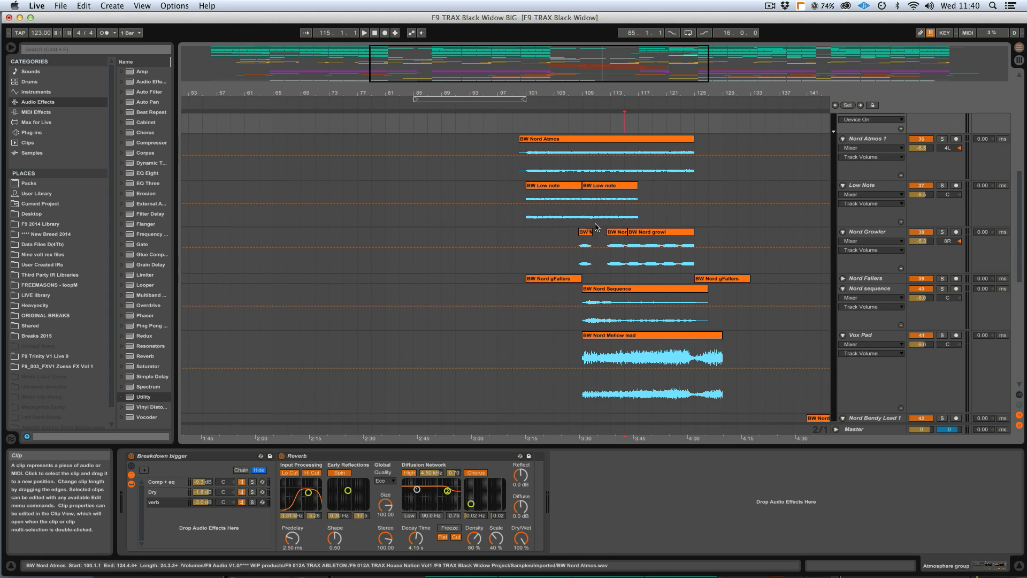
left_click(877, 334)
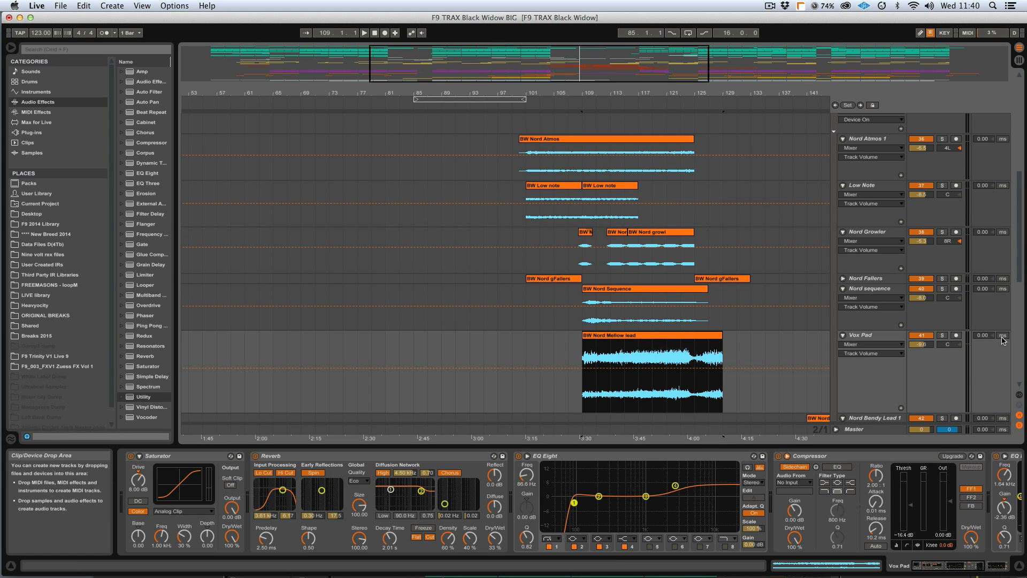
left_click(942, 335)
key("space")
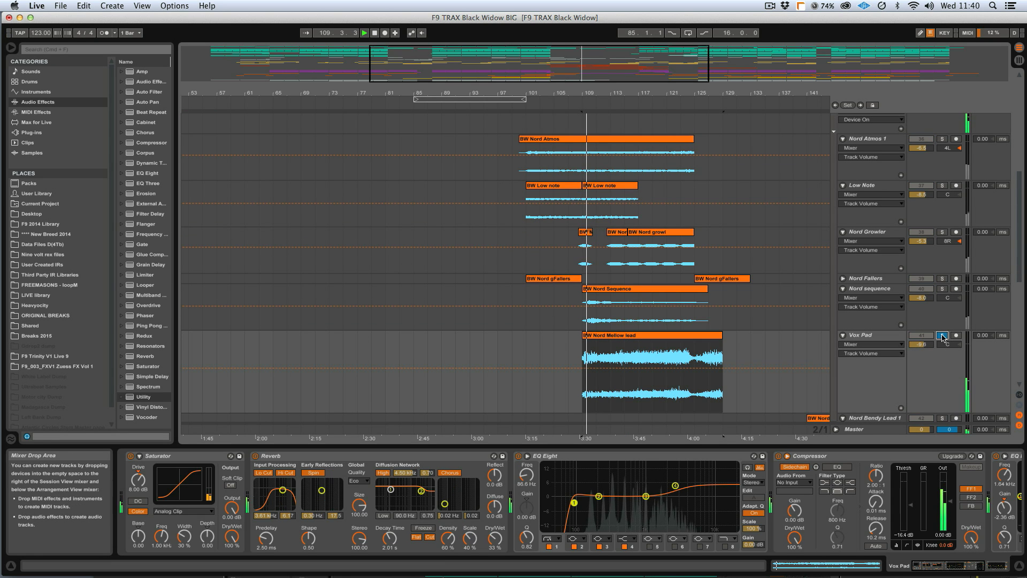
- Solo the Nord sequence, Nord Growler and Low Note tracks in turn during playback and select the second BW Low note clip
left_click(942, 289)
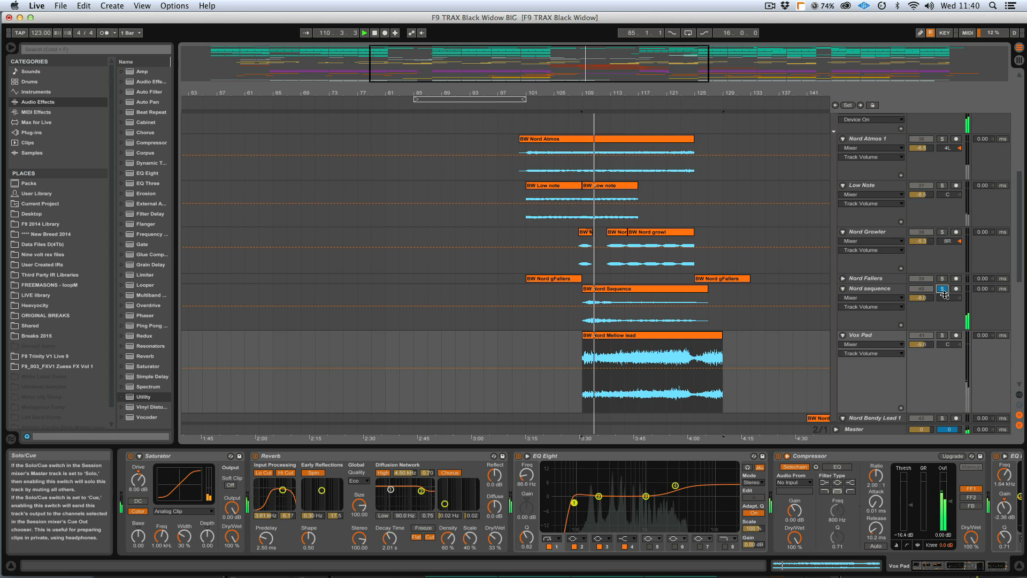
left_click(942, 231)
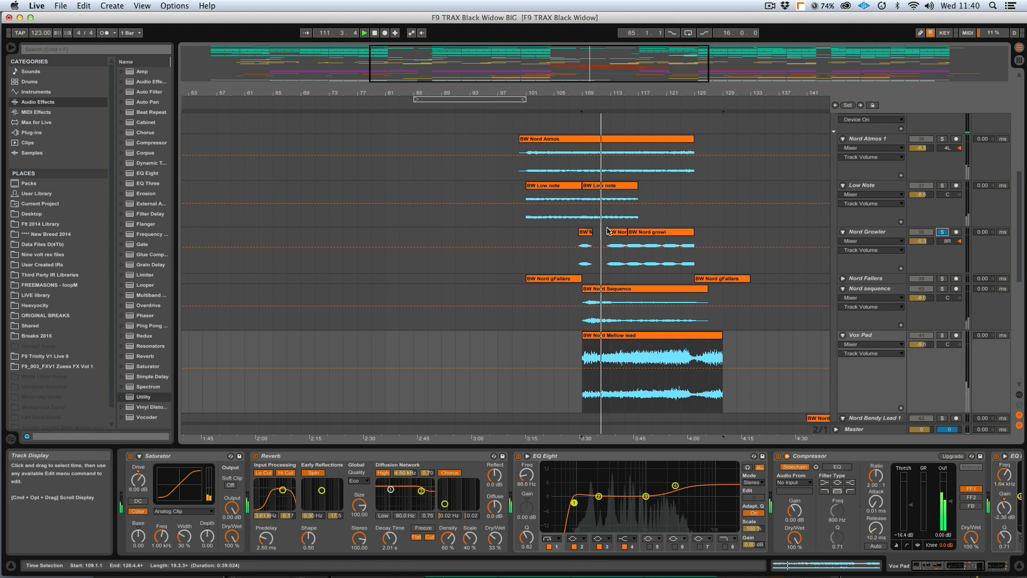
left_click(844, 232)
left_click(942, 232)
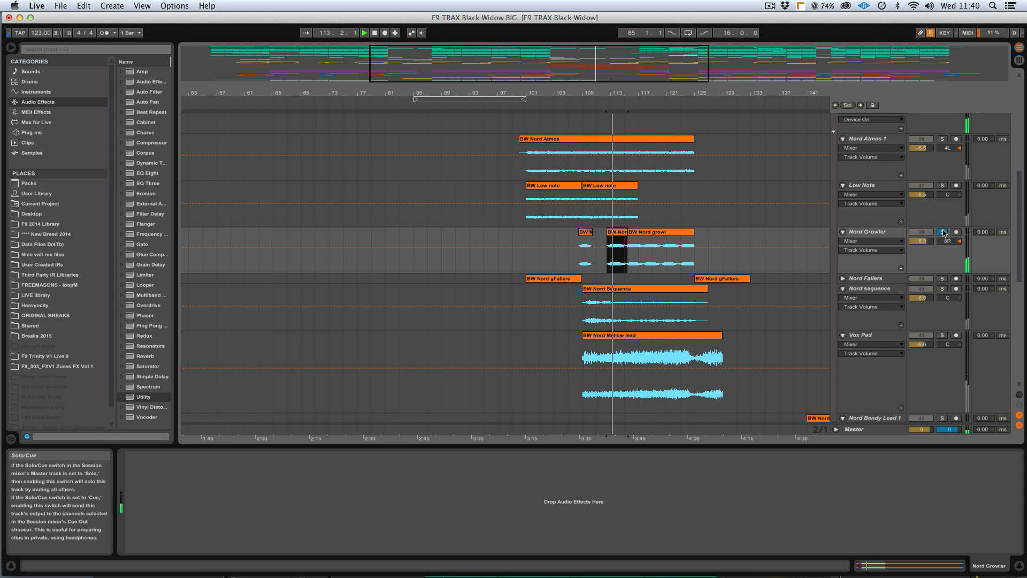
left_click(942, 185)
left_click(610, 185)
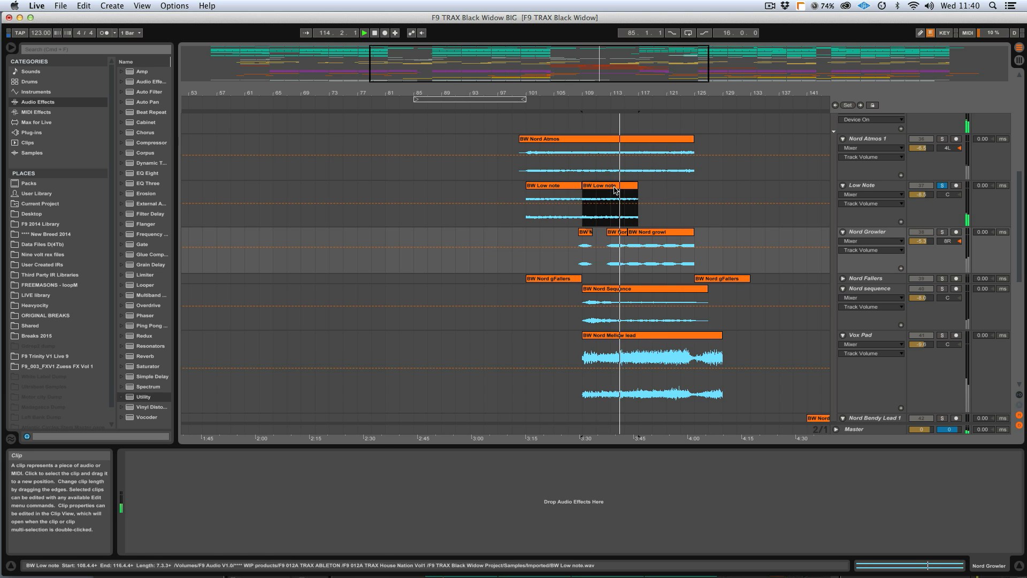
- Turn off the Low Note solo and fold the unfolded Atmosphere tracks from Nord Atmos 1 through Nord Bendy Lead 1
scroll(725, 204, "up", 5)
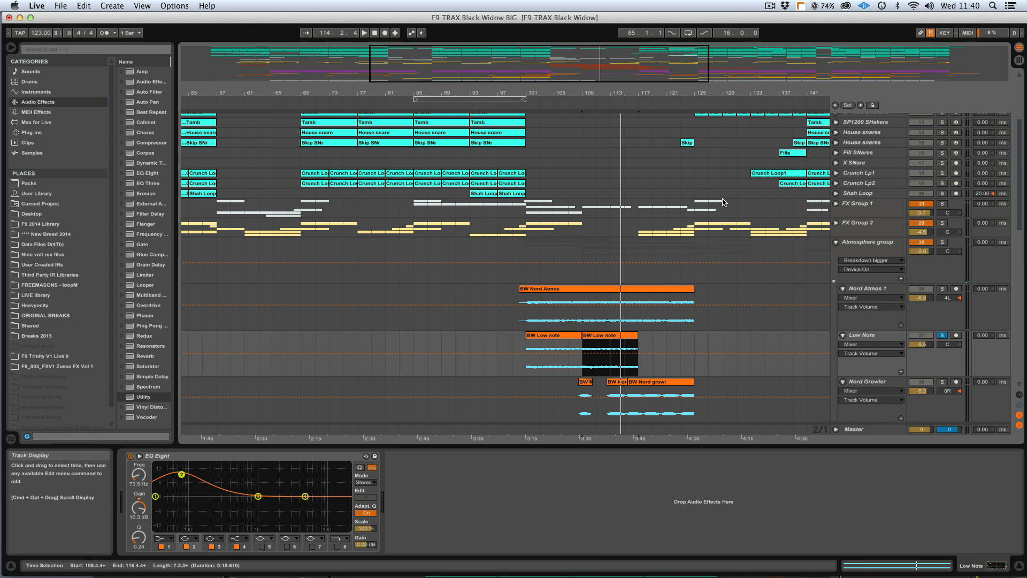
left_click(842, 289)
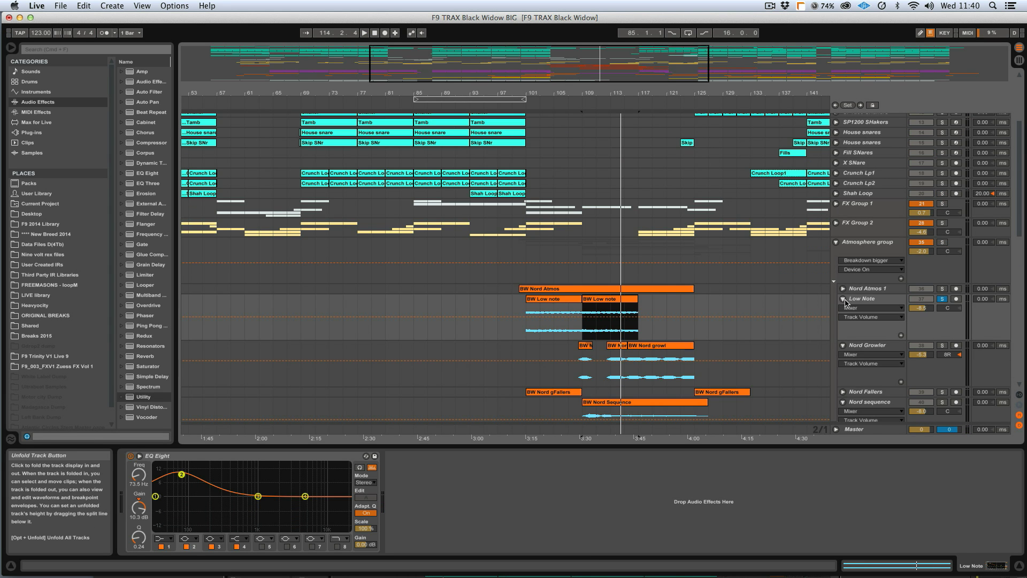
left_click(844, 299)
left_click(843, 309)
left_click(942, 298)
left_click(838, 247)
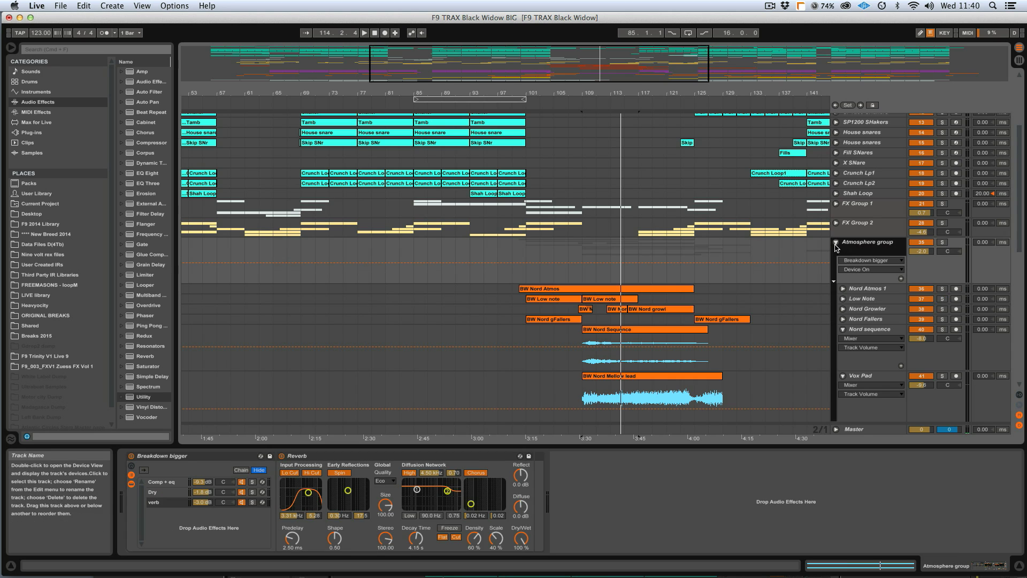
left_click(843, 329)
left_click(844, 340)
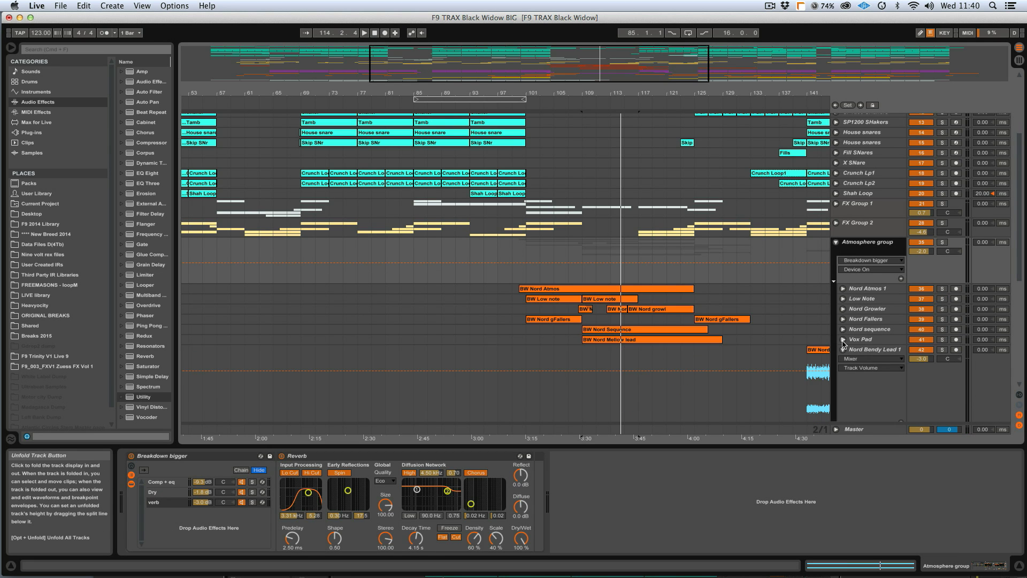
left_click(843, 350)
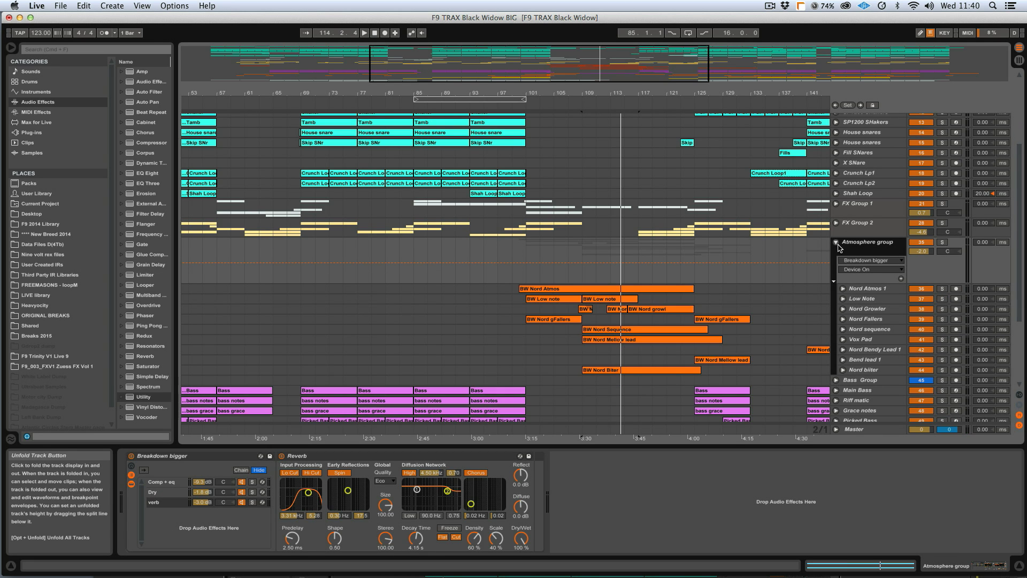
- Fold the Atmosphere group and show the effect chain of FX Group 2
left_click(169, 461)
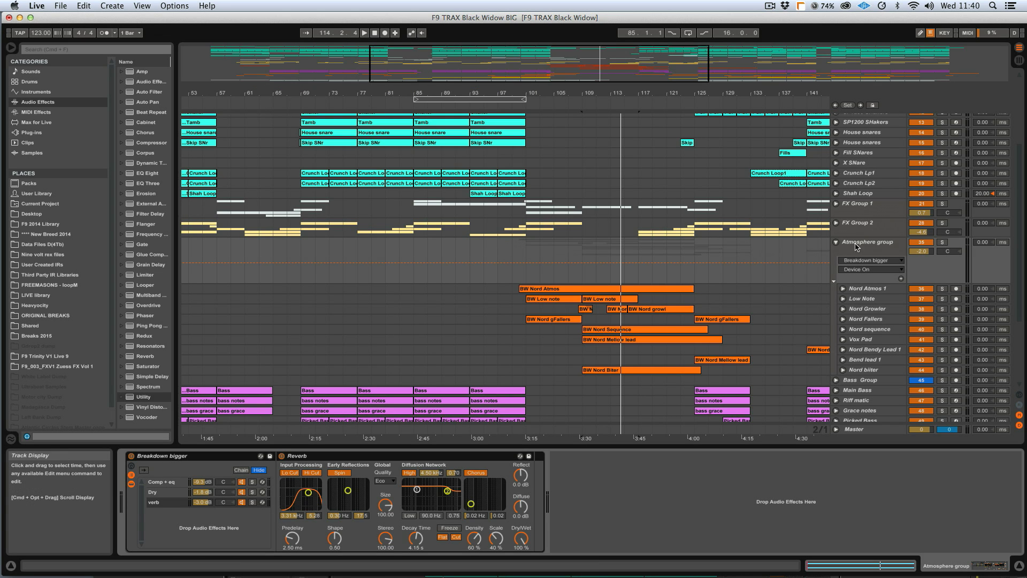
left_click(836, 242)
left_click(860, 227)
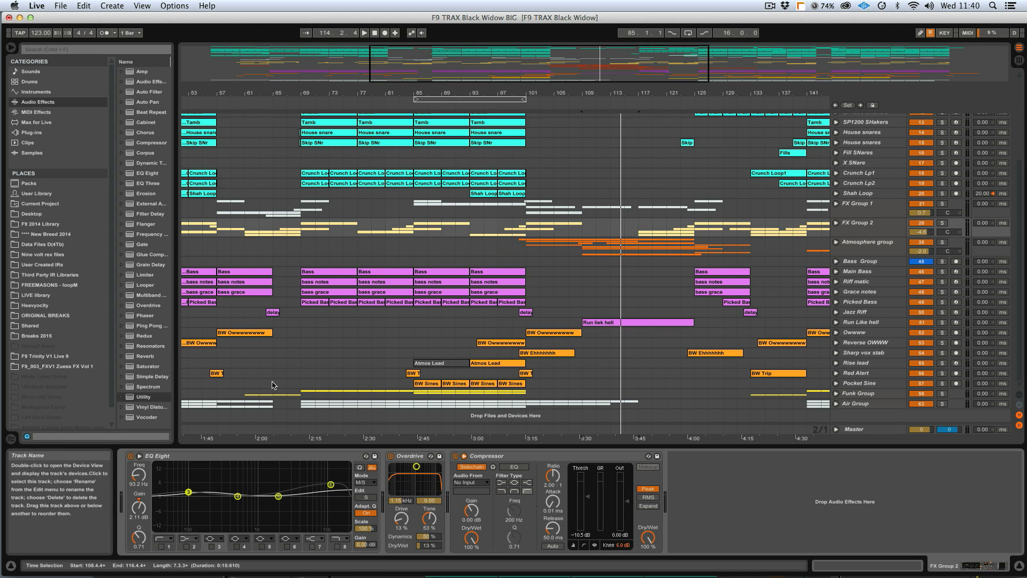
- Review the EQ Eight modes on FX Group 2, keep M/S and switch between the mid and side curves
left_click(365, 482)
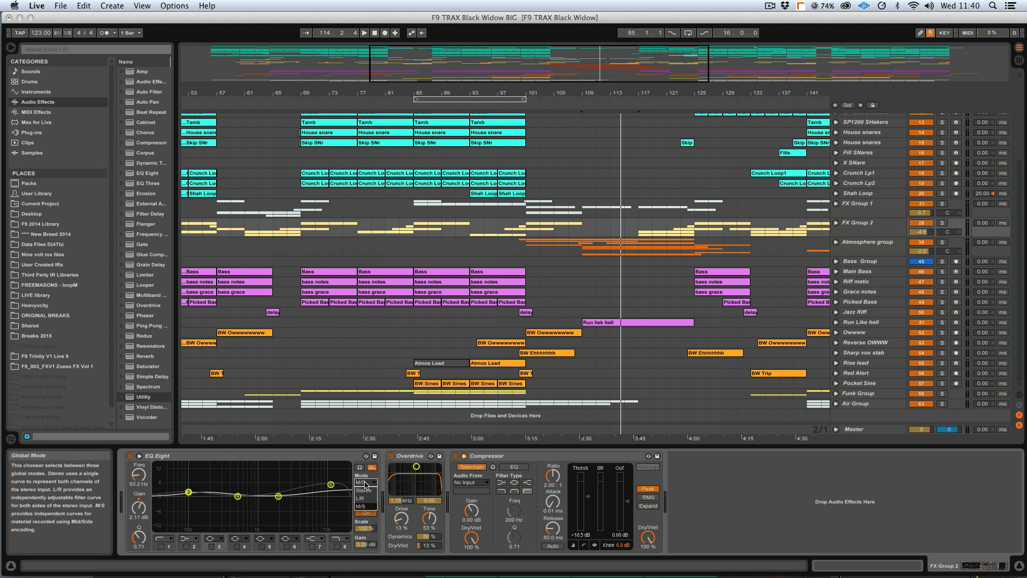
left_click(365, 506)
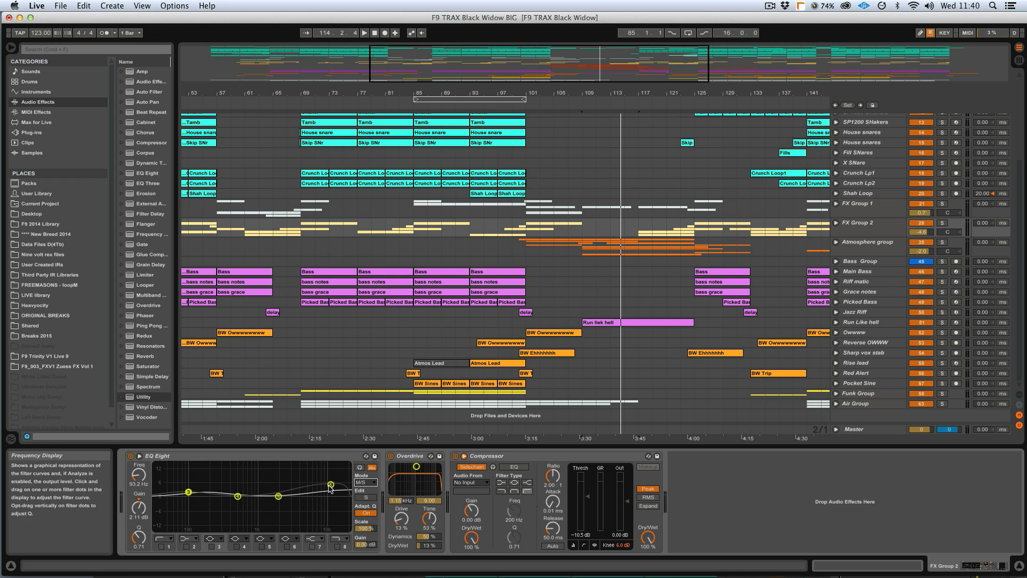
left_click(368, 498)
left_click(364, 498)
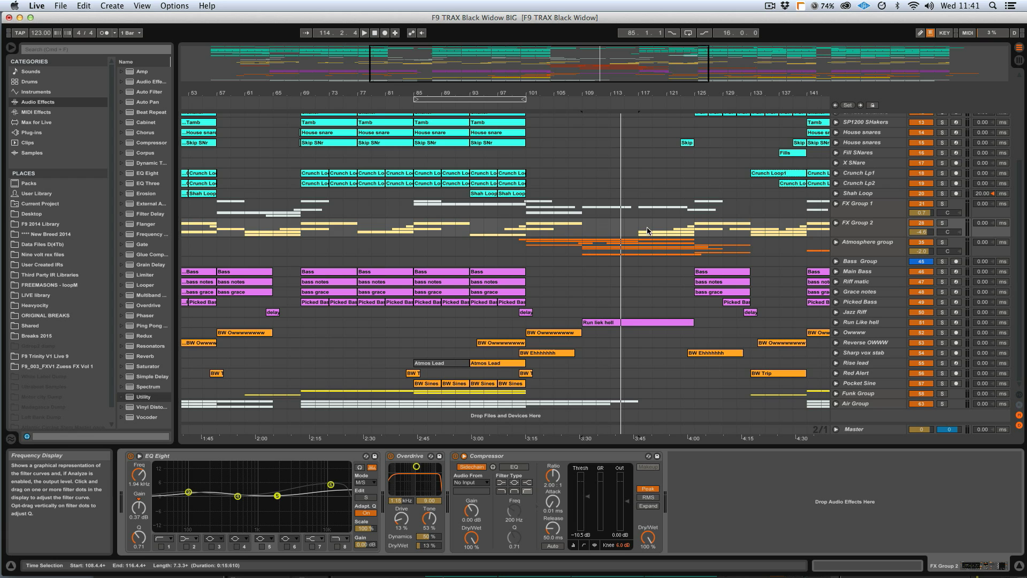
left_click(869, 229)
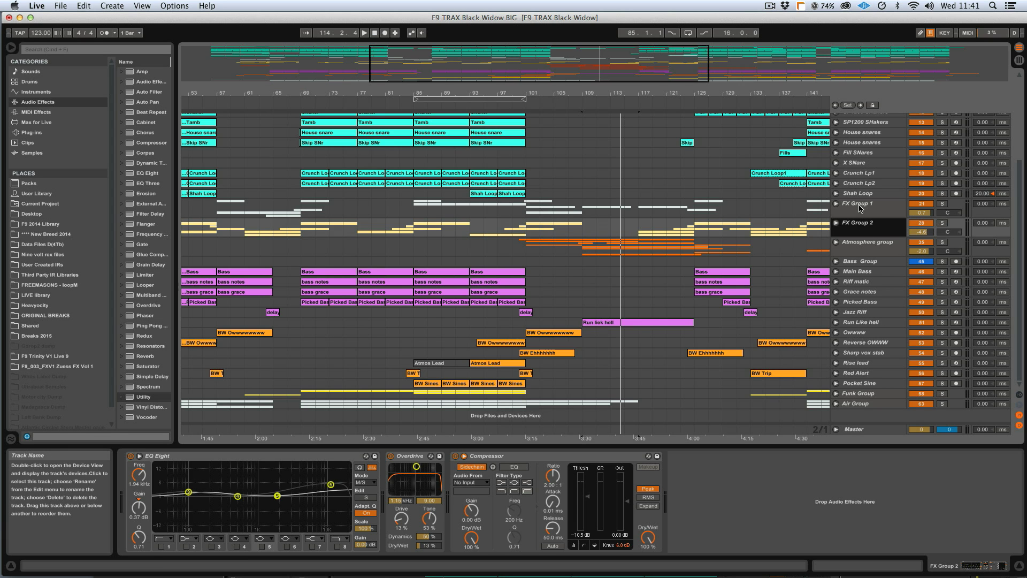
- Review FX Group 1, then the chain with the F9 Mix Smile EQ rack, Utility and Glue Compressor, including its Soft and Makeup controls
left_click(860, 208)
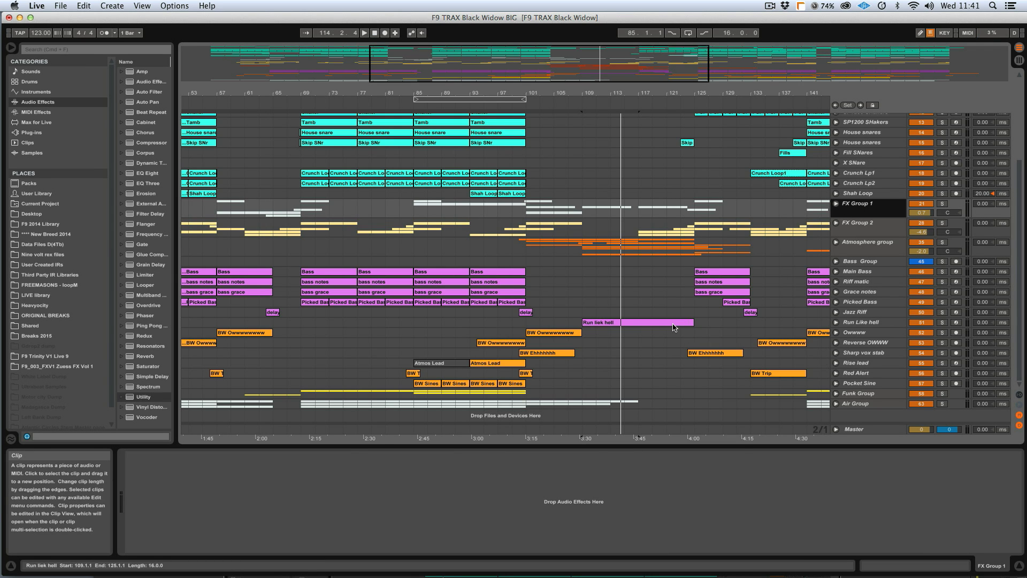
left_click(673, 327)
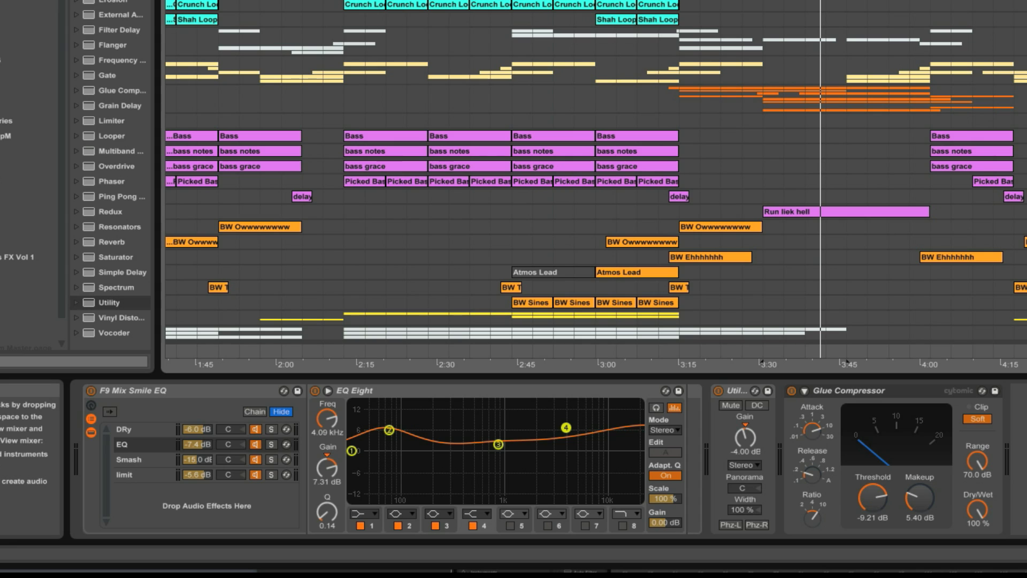
left_click(178, 388)
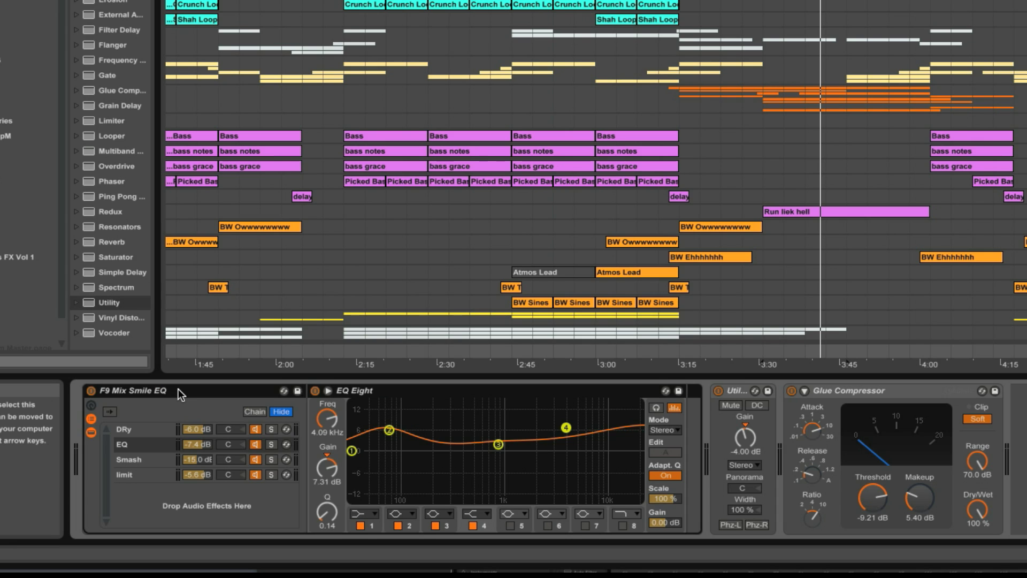
left_click(850, 396)
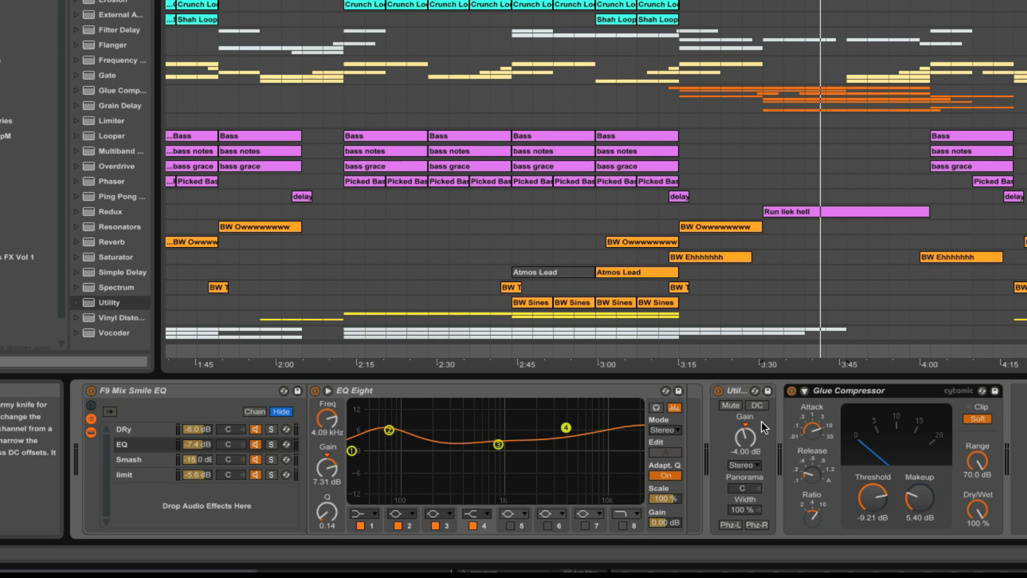
left_click(739, 390)
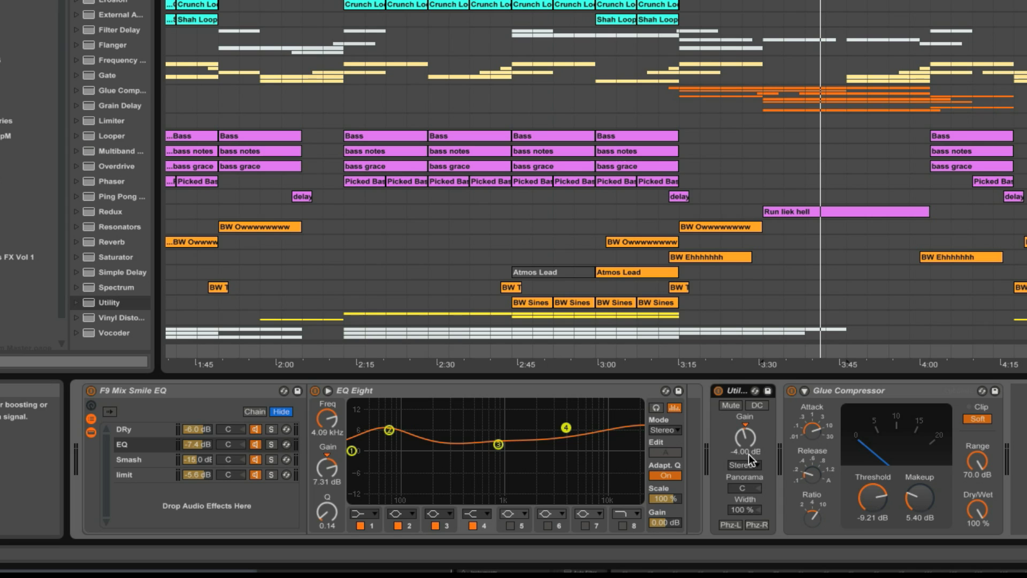
left_click(976, 418)
left_click_drag(921, 505, 921, 502)
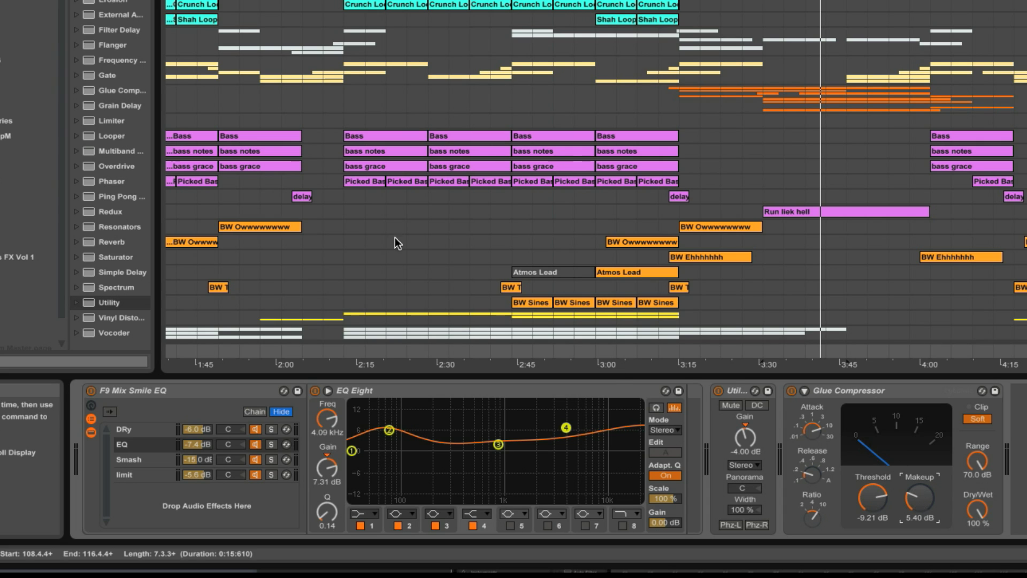
- Play from a time selection ahead of the Run liek hell clip and set the Glue Compressor's Makeup to 5.87 dB
left_click(345, 196)
left_click_drag(349, 213, 720, 211)
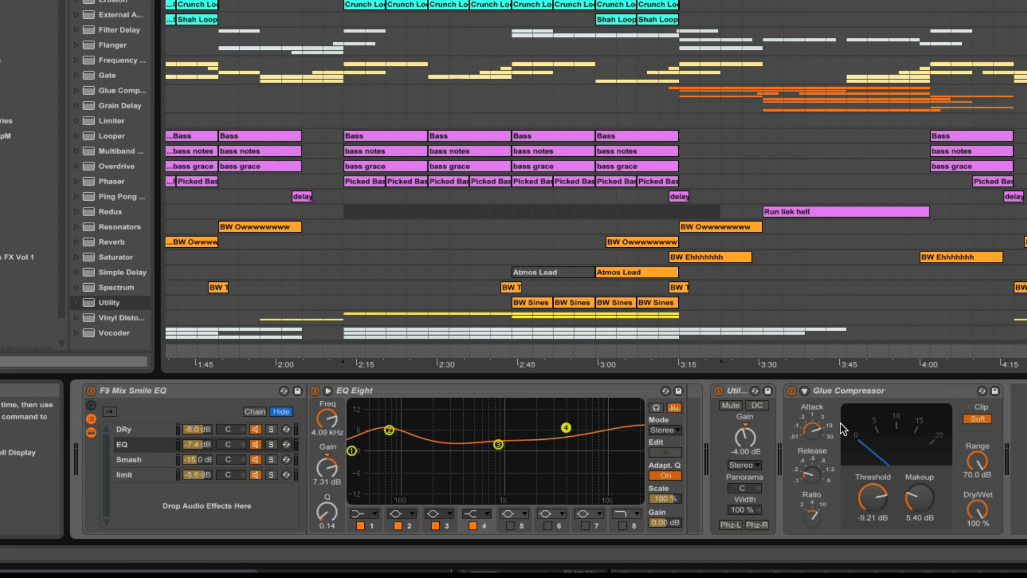
key("space")
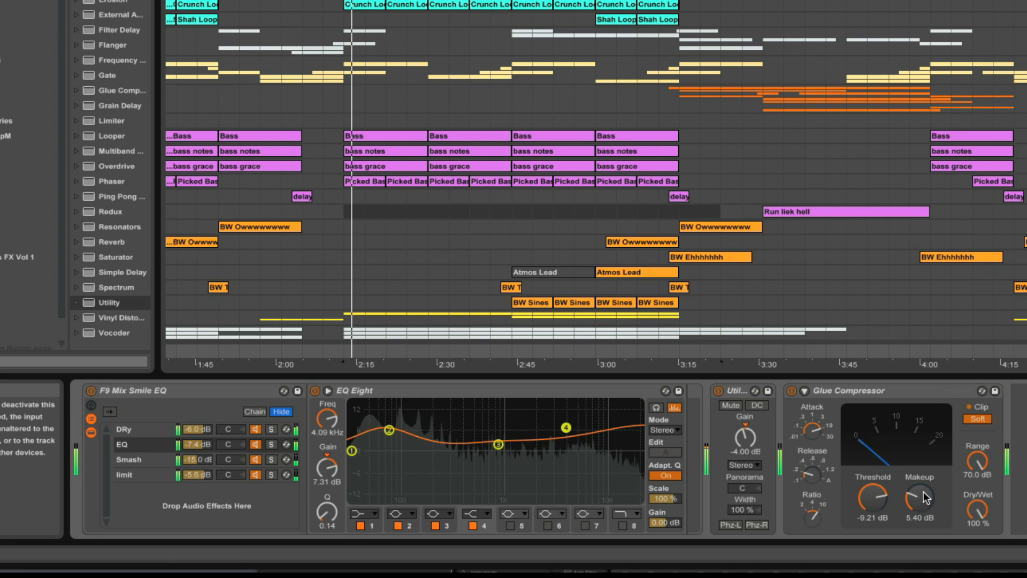
left_click_drag(919, 497, 919, 524)
mouse_move(920, 497)
left_mouse_down()
mouse_move(919, 477)
mouse_move(919, 486)
left_mouse_up()
key("space")
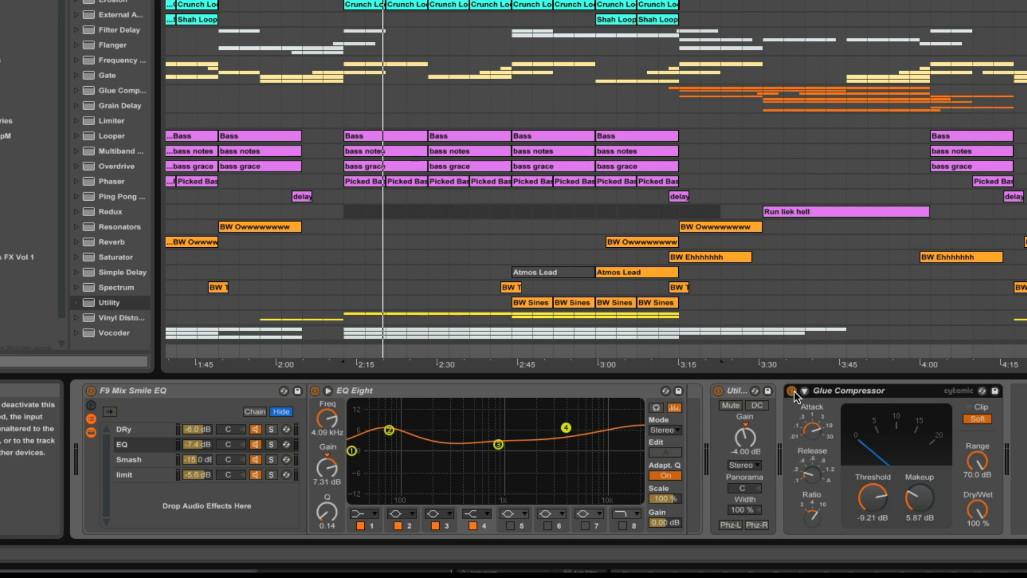
- Review the DRy and EQ chains of the F9 Mix Smile EQ rack and audition the song from bar 69
left_click(172, 394)
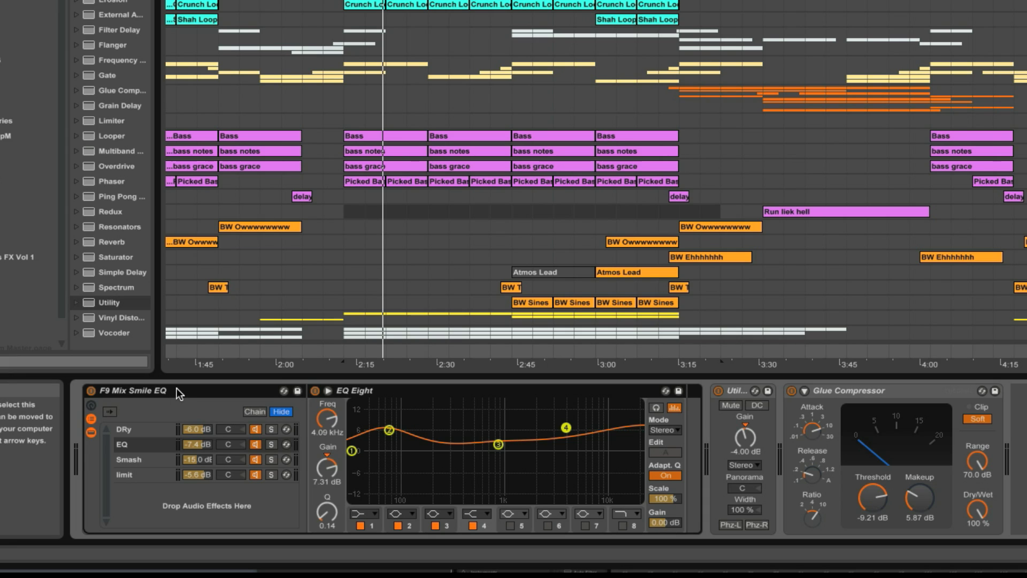
left_click(129, 429)
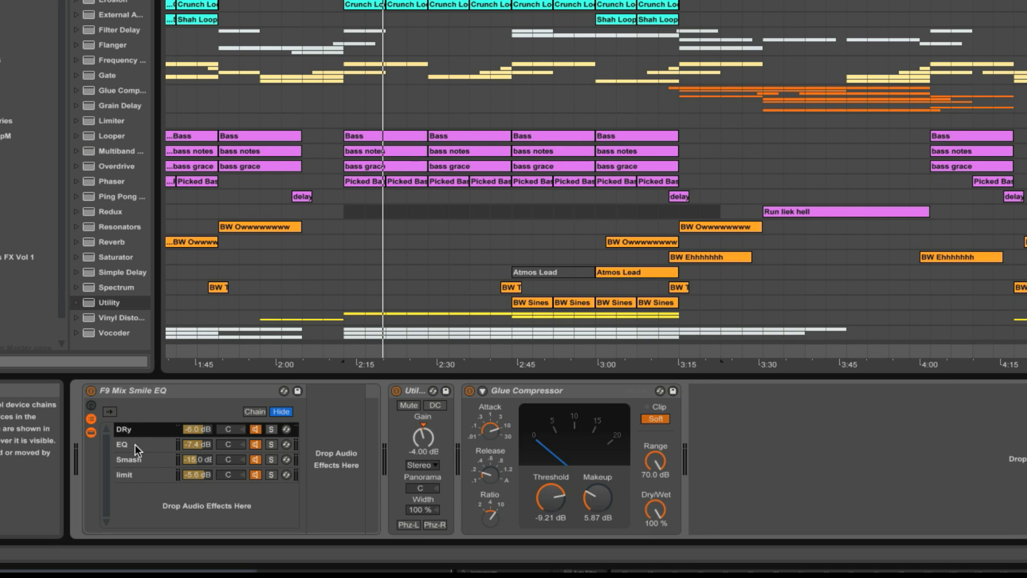
left_click(134, 445)
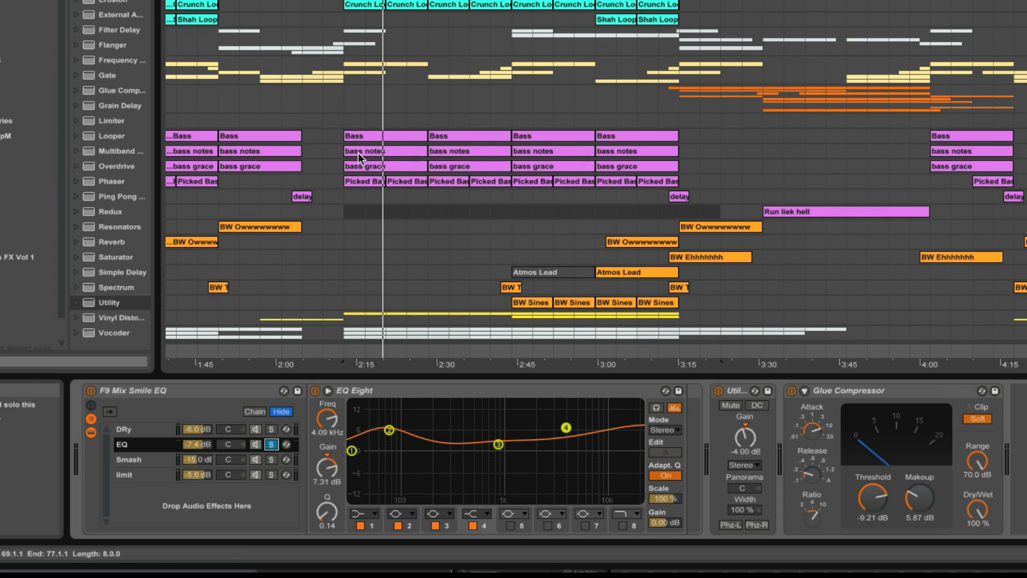
left_click(344, 226)
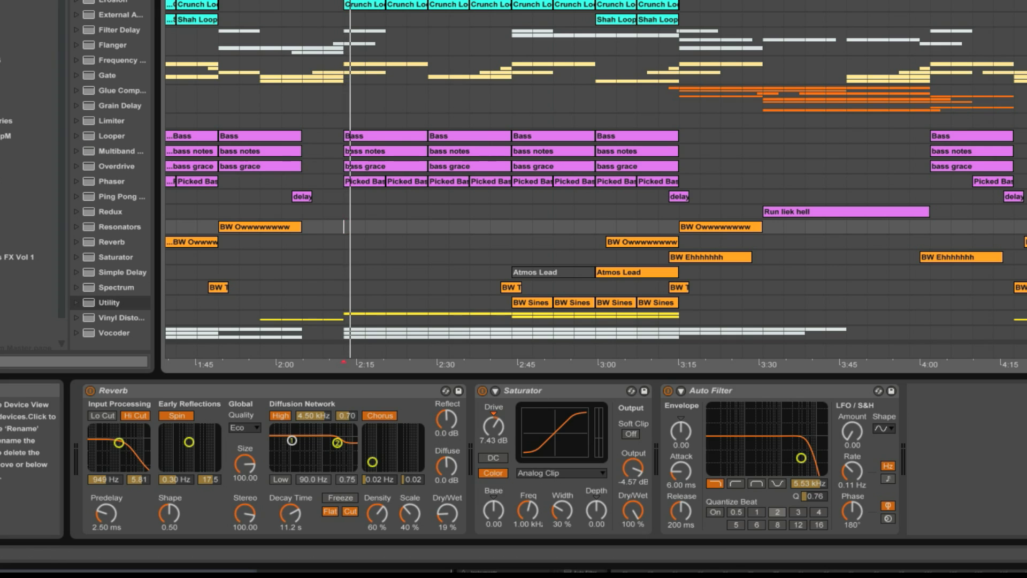
key("Up")
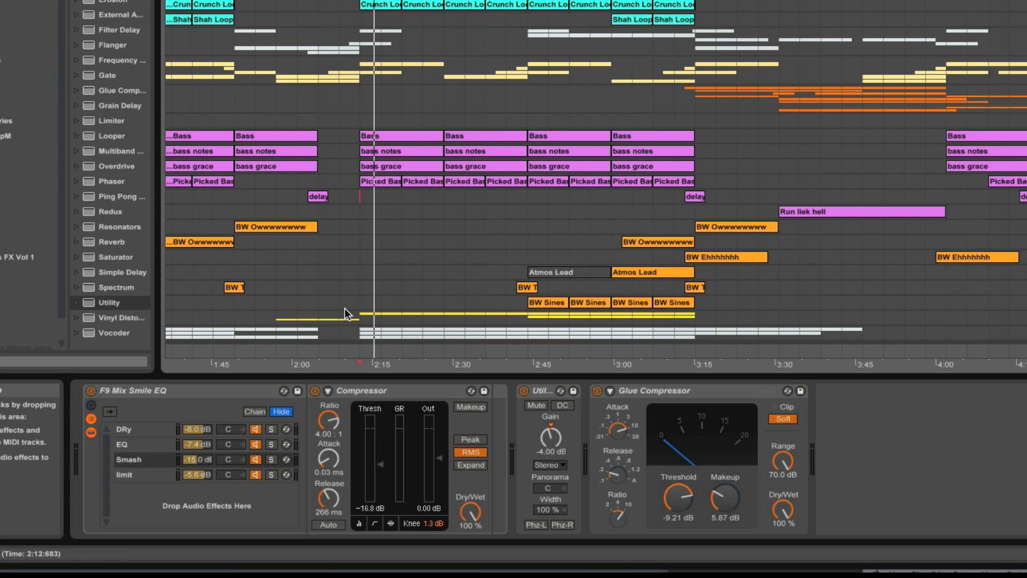
key("space")
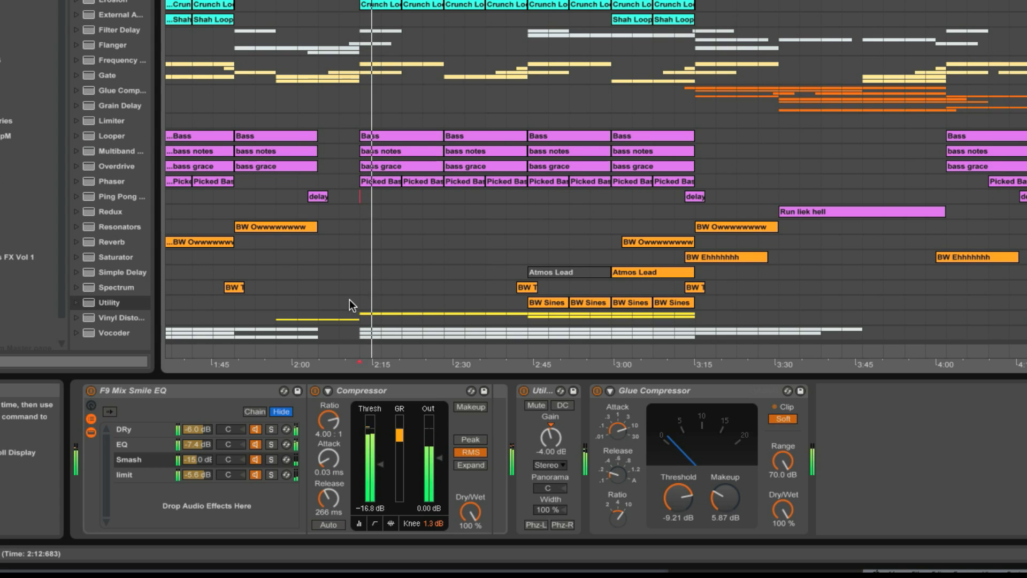
- Solo the Smash chain in the F9 Mix Smile EQ rack and audition its compressor during playback
left_click(126, 458)
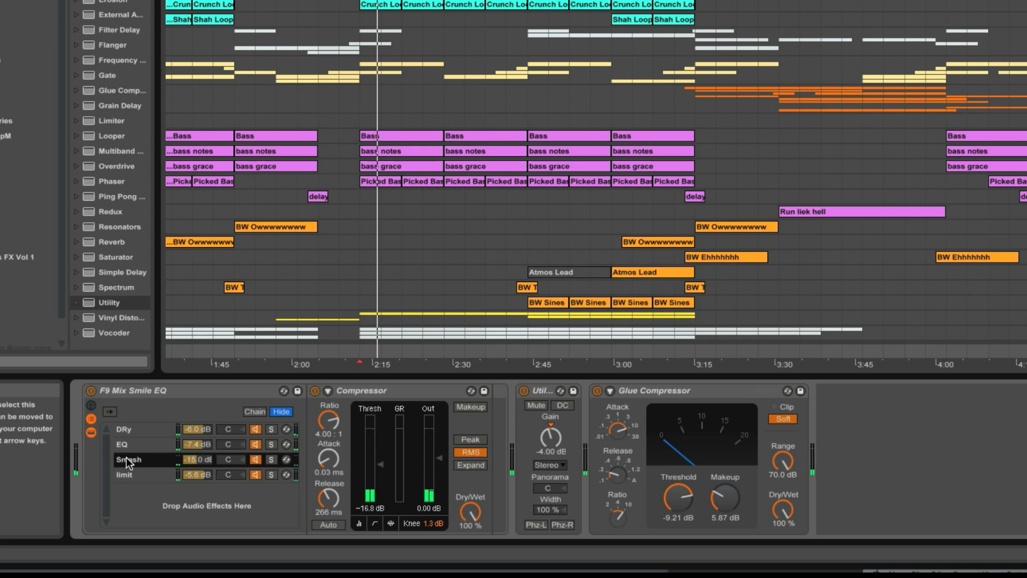
left_click(271, 459)
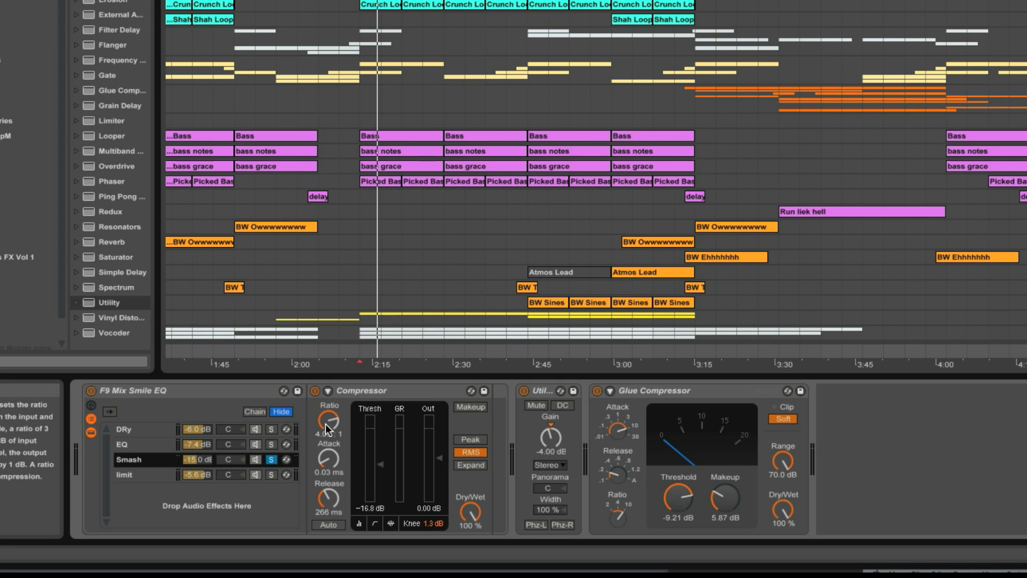
key("space")
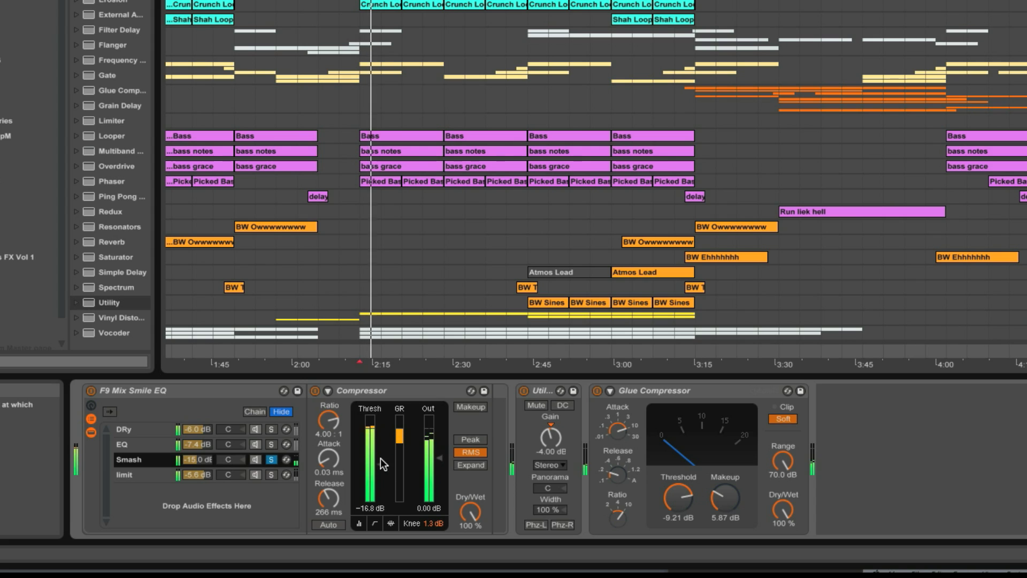
key("space")
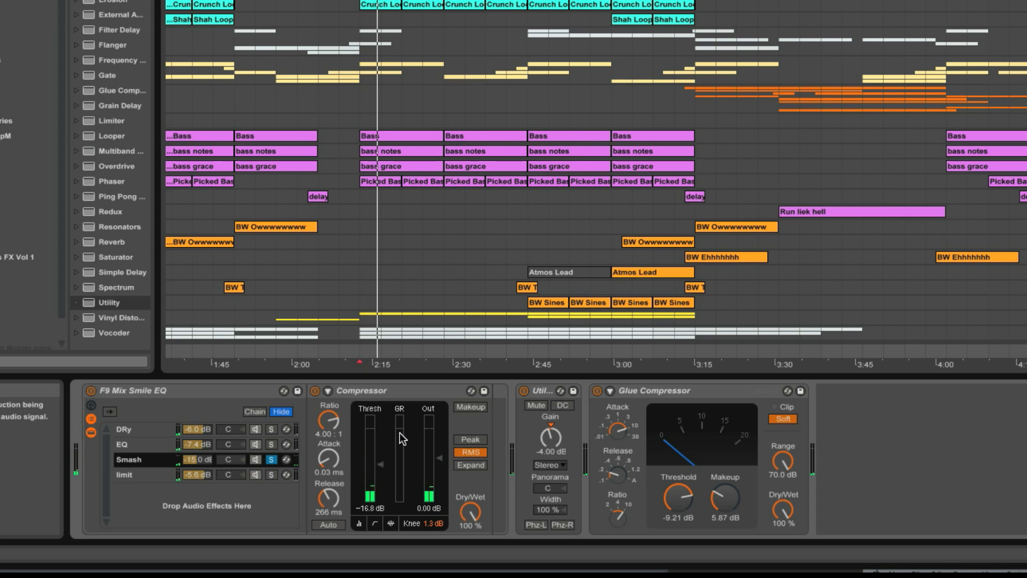
- Audition the limit chain of the rack in solo and switch its solo off again
left_click(137, 472)
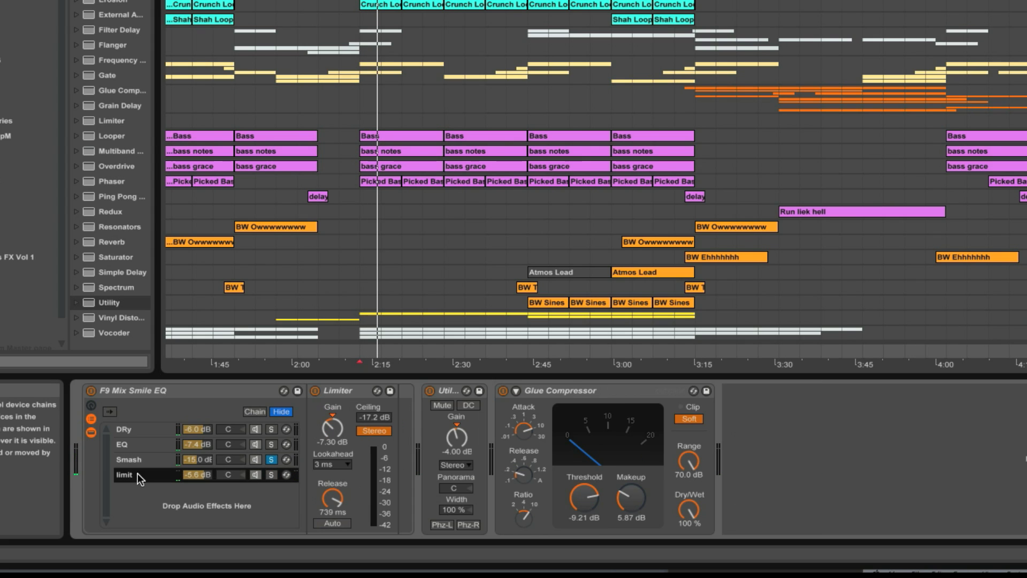
left_click(272, 475)
key("space")
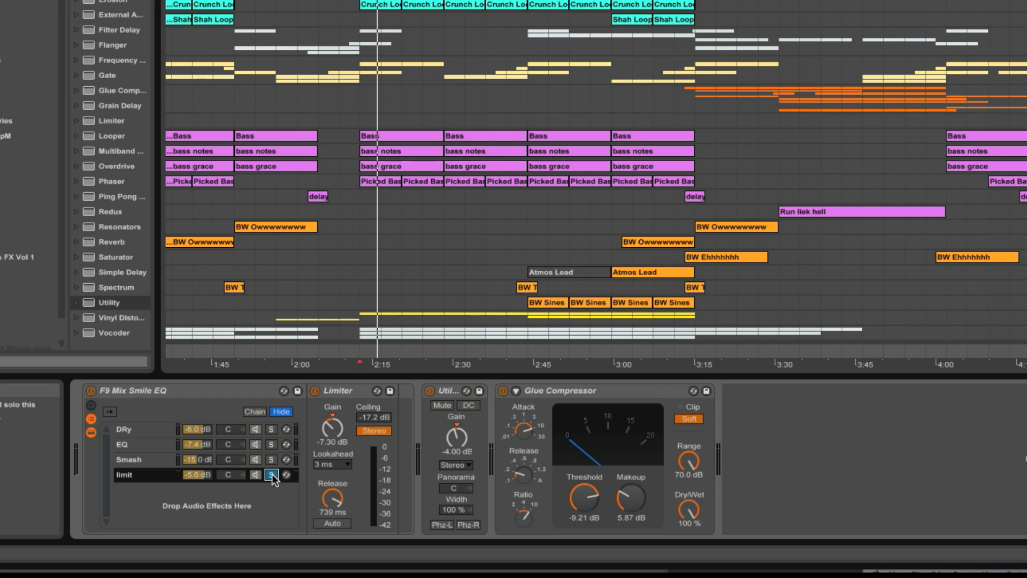
left_click(272, 474)
- Save the rack as the preset F9 Mix Smile EQ.adg and widen the browser to show the full preset names
left_click(179, 388)
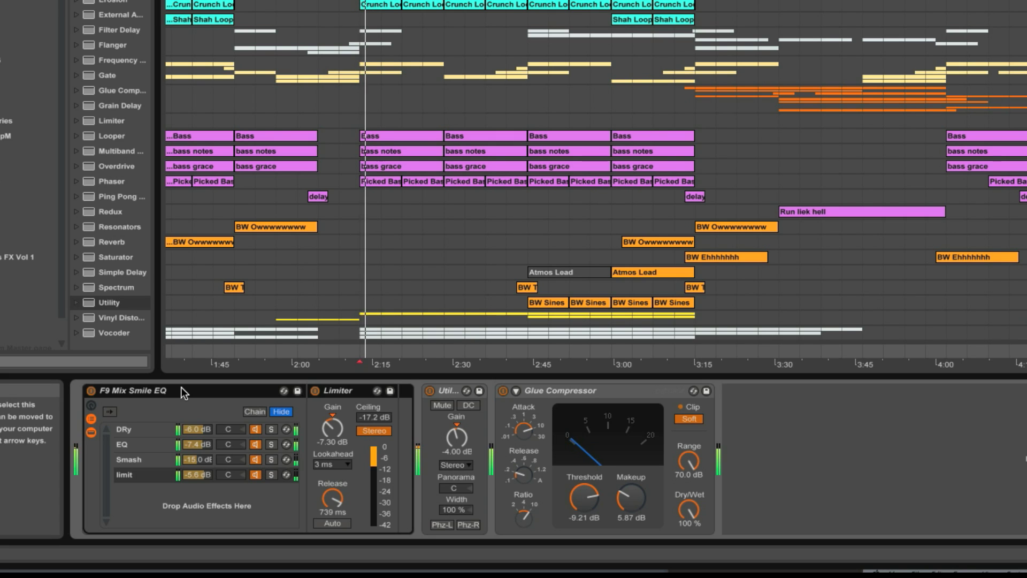
left_click(297, 390)
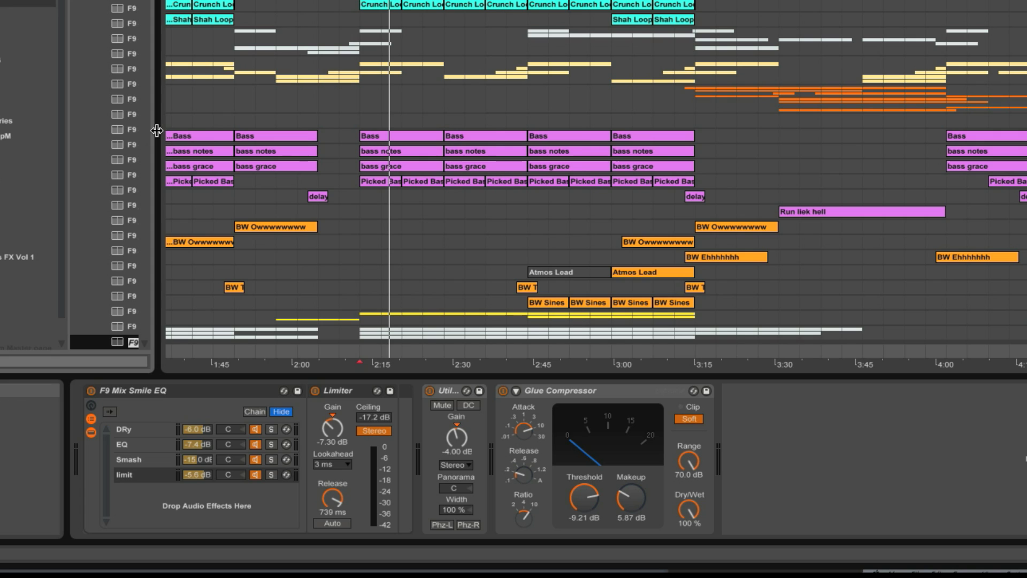
left_click_drag(156, 131, 307, 133)
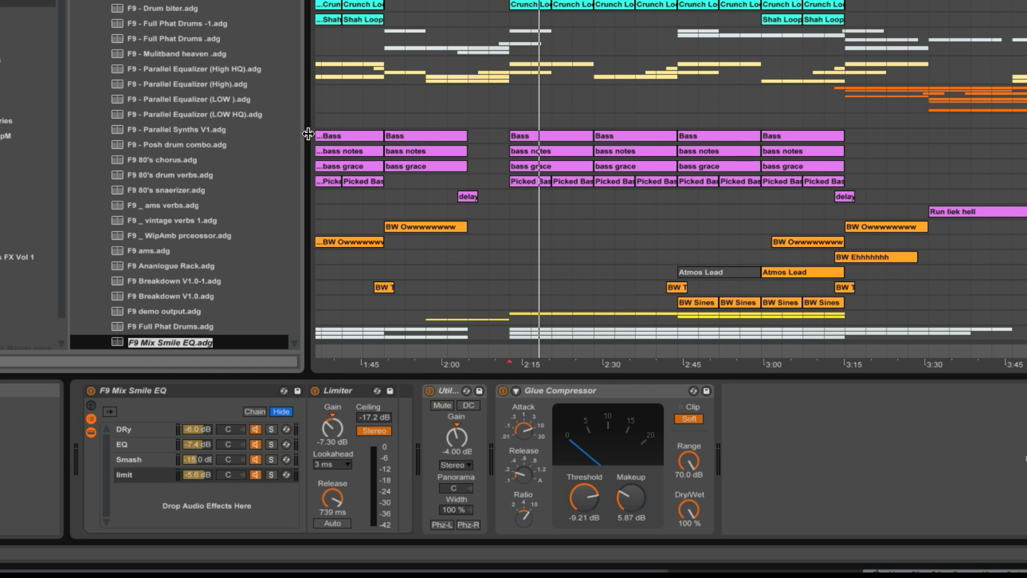
key("Return")
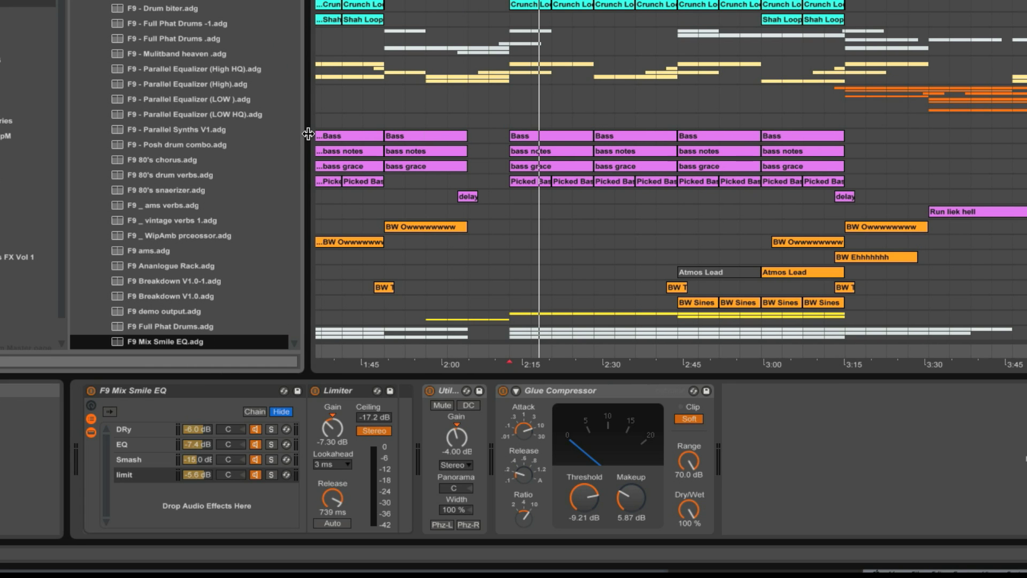